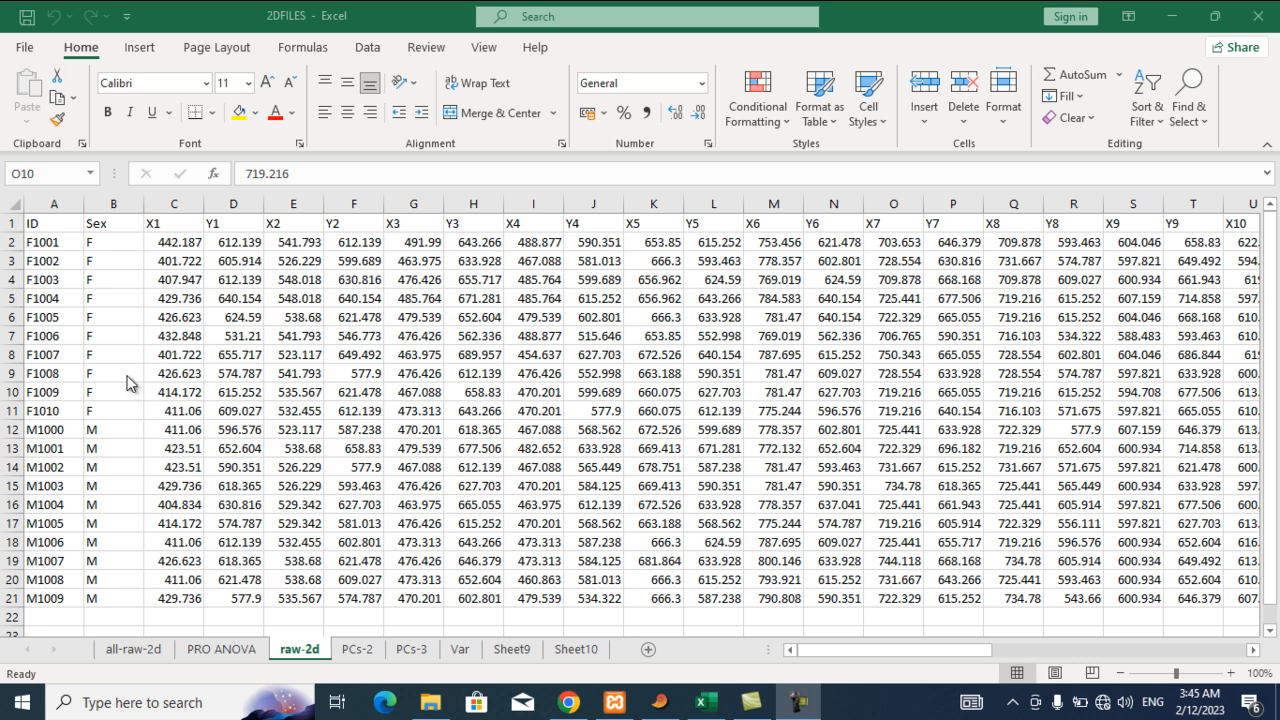
# Rename the header in cell B1 of the raw-2d sheet to "Species".
pyautogui.click(110, 224)
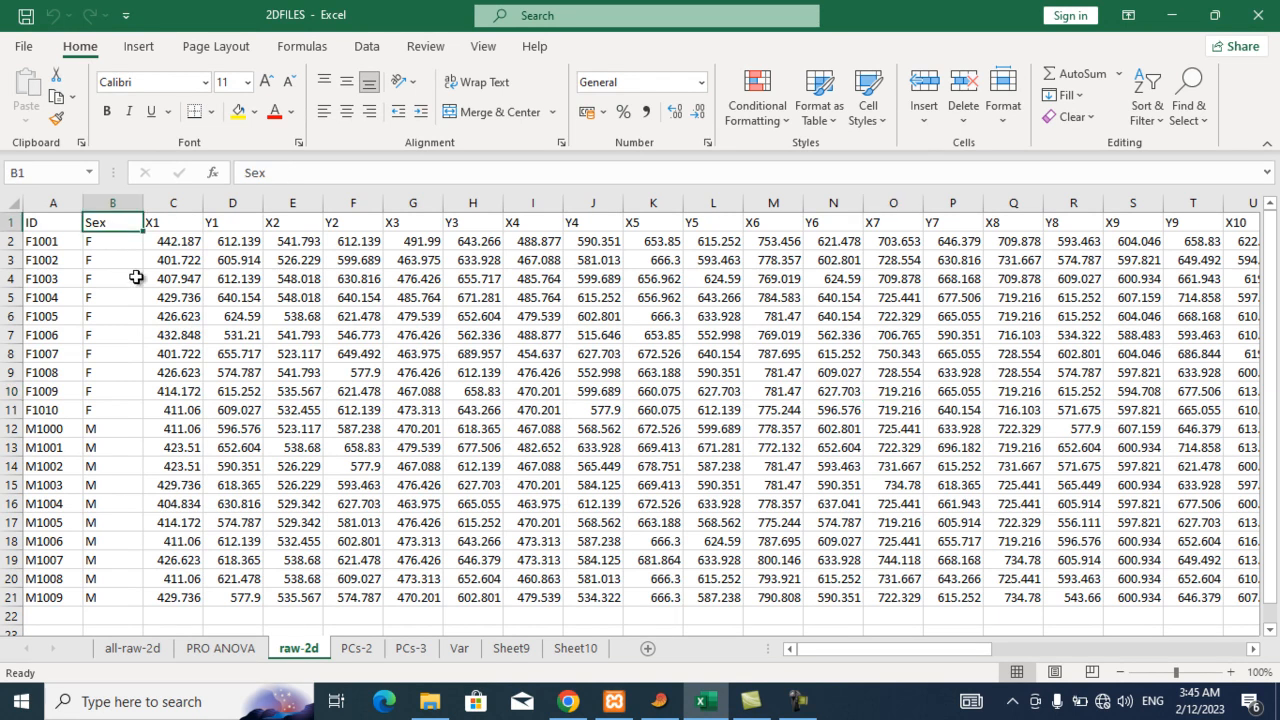
pyautogui.write('Spe')
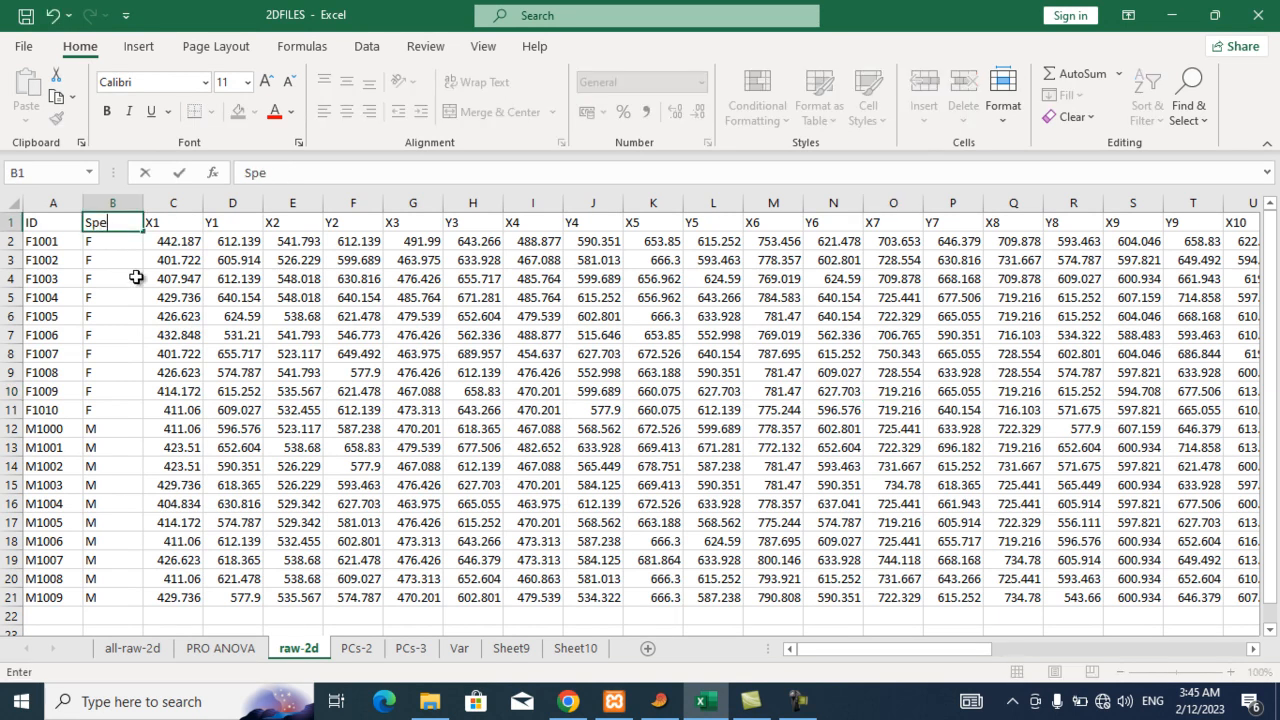
pyautogui.write('cies')
pyautogui.click(222, 313)
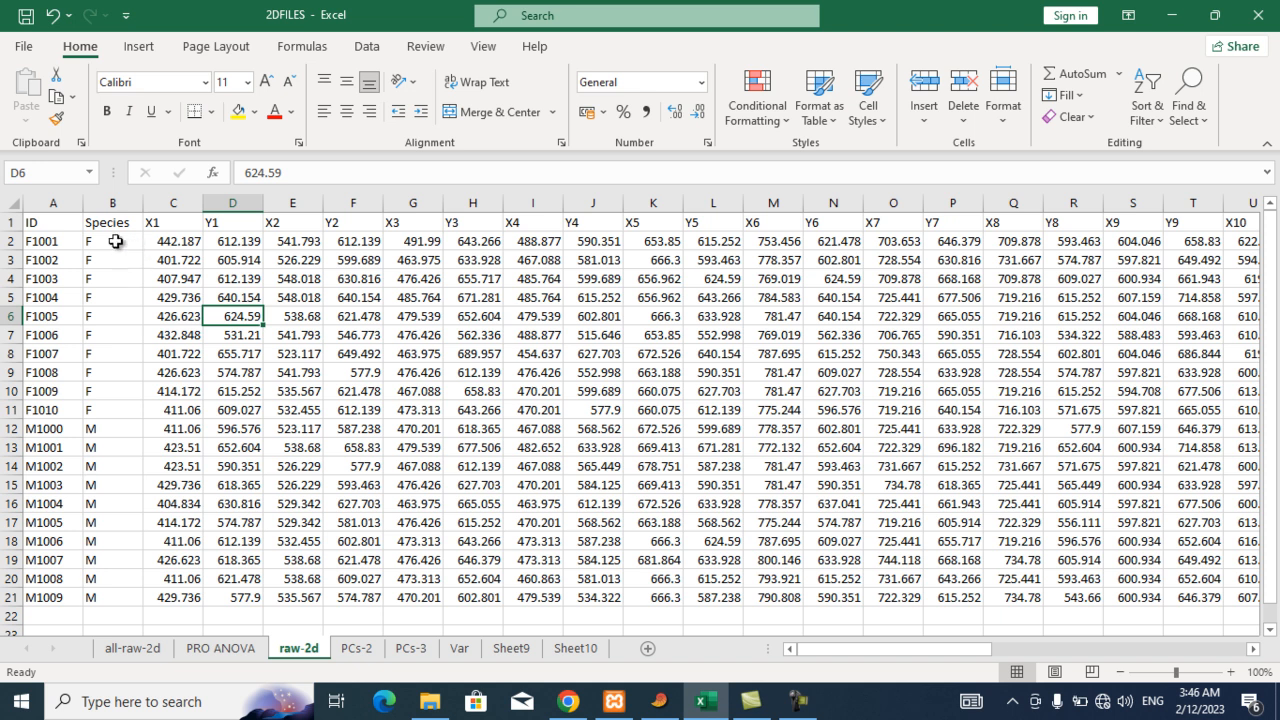
# Copy the entire landmark data table on the raw-2d sheet, from ID and Species through Y22.
pyautogui.click(42, 252)
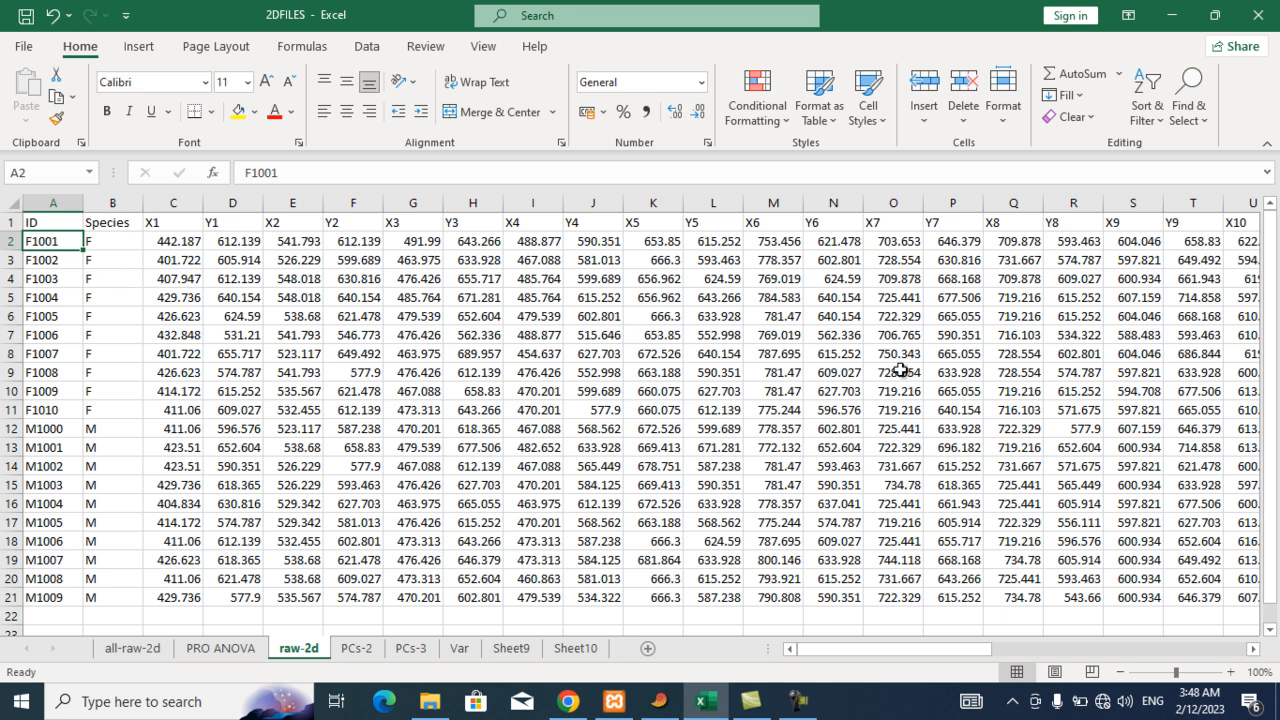
pyautogui.moveTo(892, 649); pyautogui.dragTo(1238, 641)
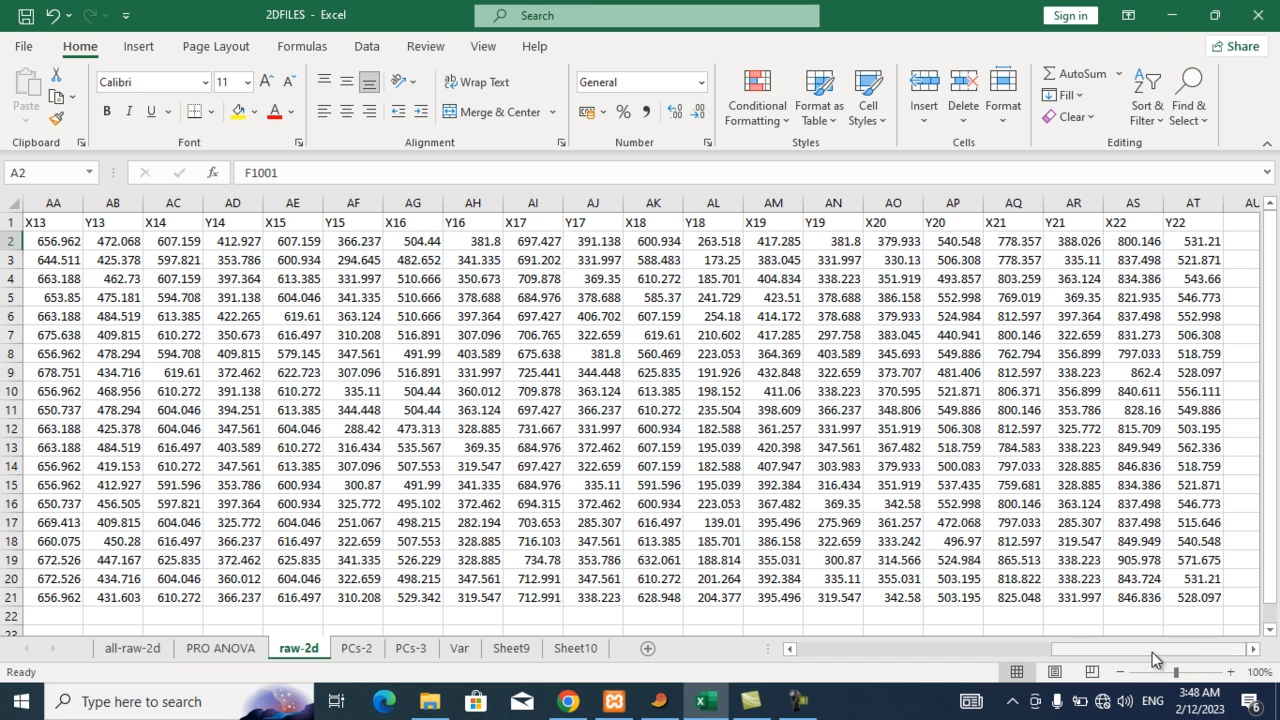
pyautogui.moveTo(1152, 652); pyautogui.dragTo(868, 650)
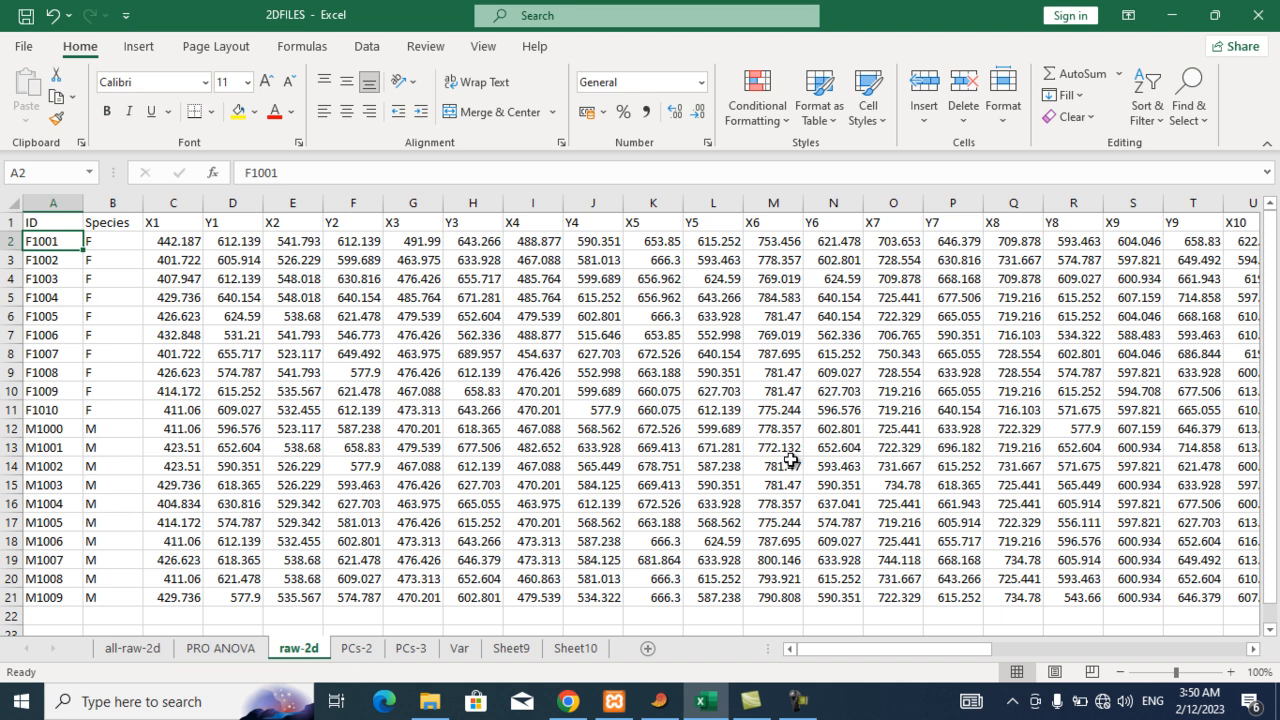
pyautogui.click(472, 422)
pyautogui.hotkey('ctrl', 'a')
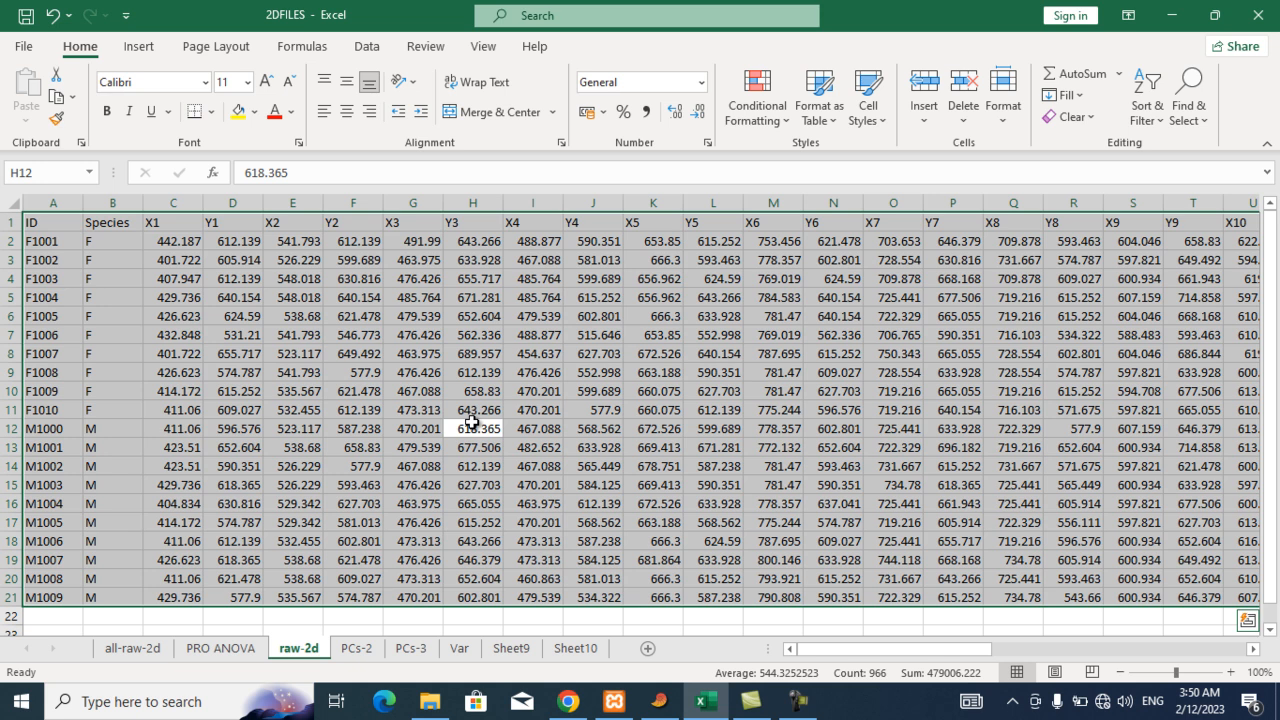
pyautogui.hotkey('ctrl', 'c')
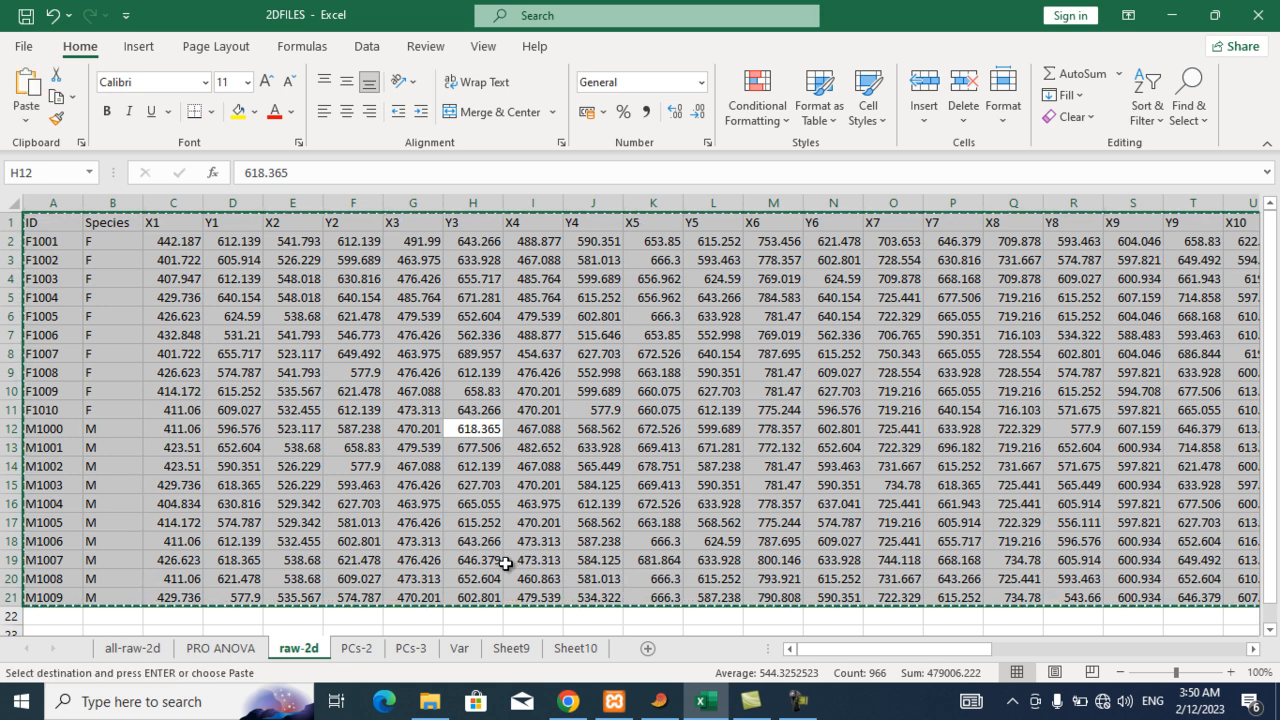
# Switch to PAST, show row and column attributes, and paste the copied table starting at the header cell of the Name column.
pyautogui.click(657, 704)
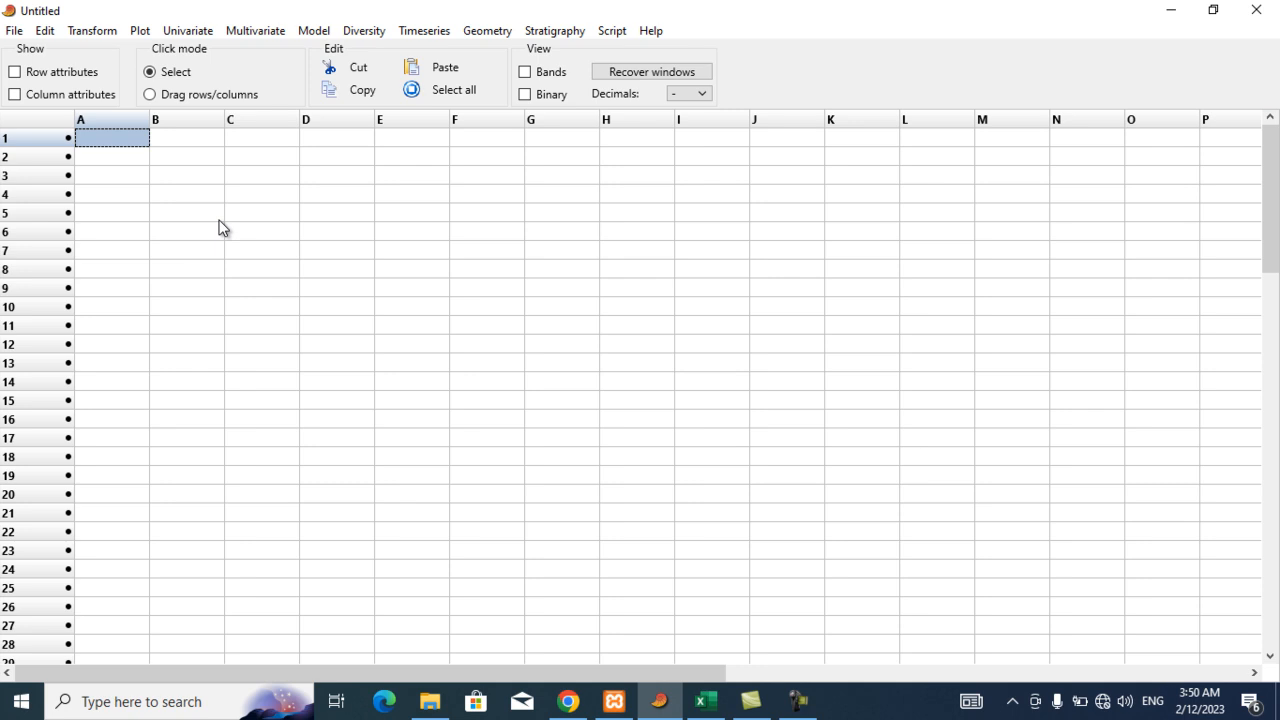
pyautogui.click(706, 702)
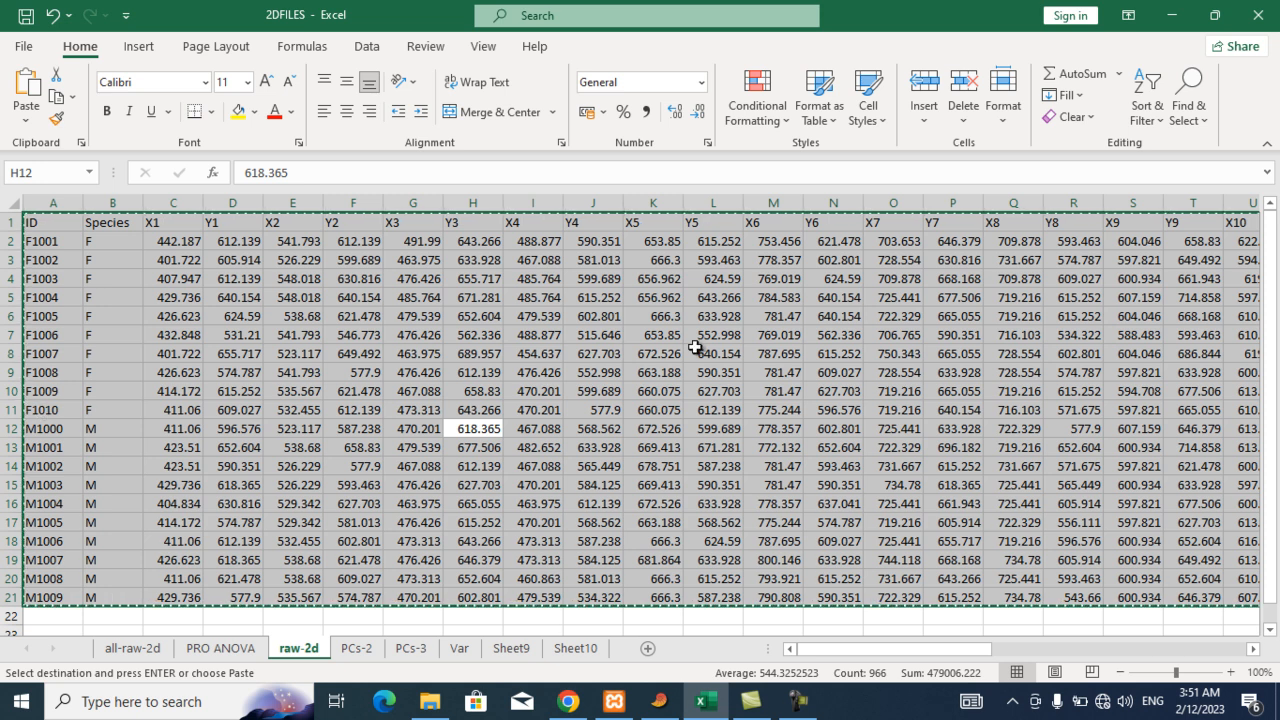
pyautogui.click(1172, 22)
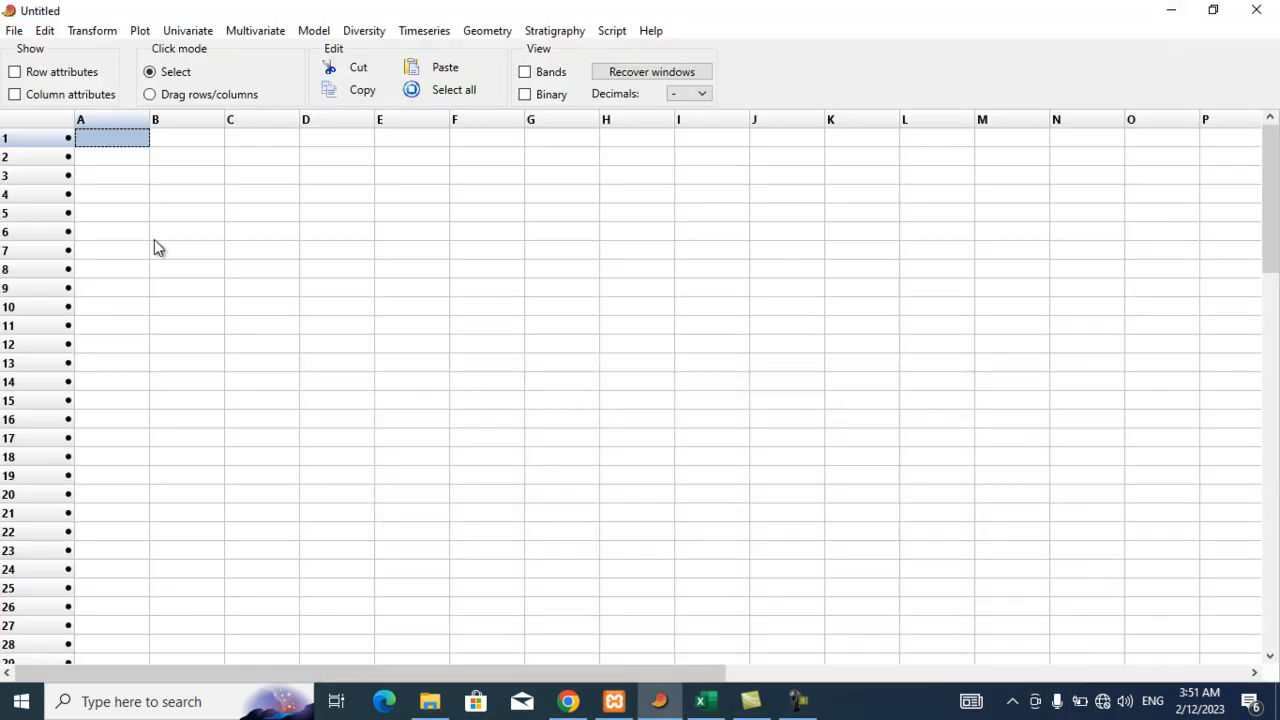
pyautogui.click(16, 72)
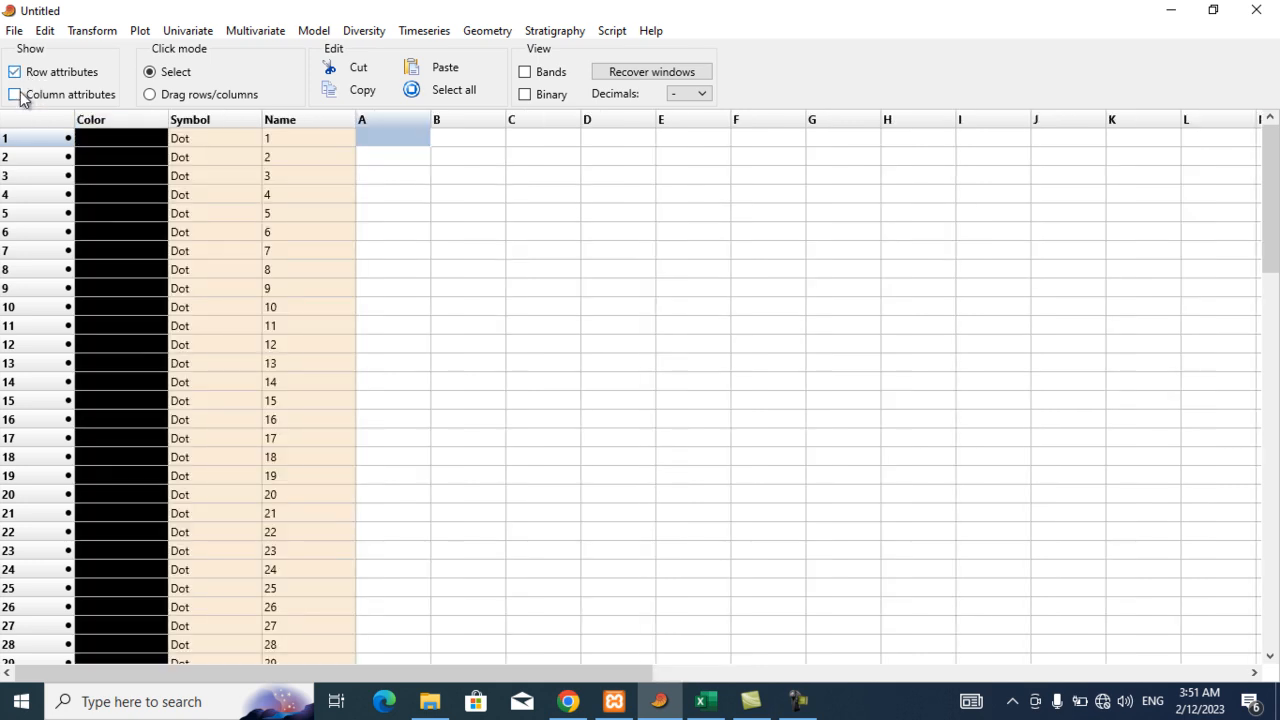
pyautogui.click(15, 95)
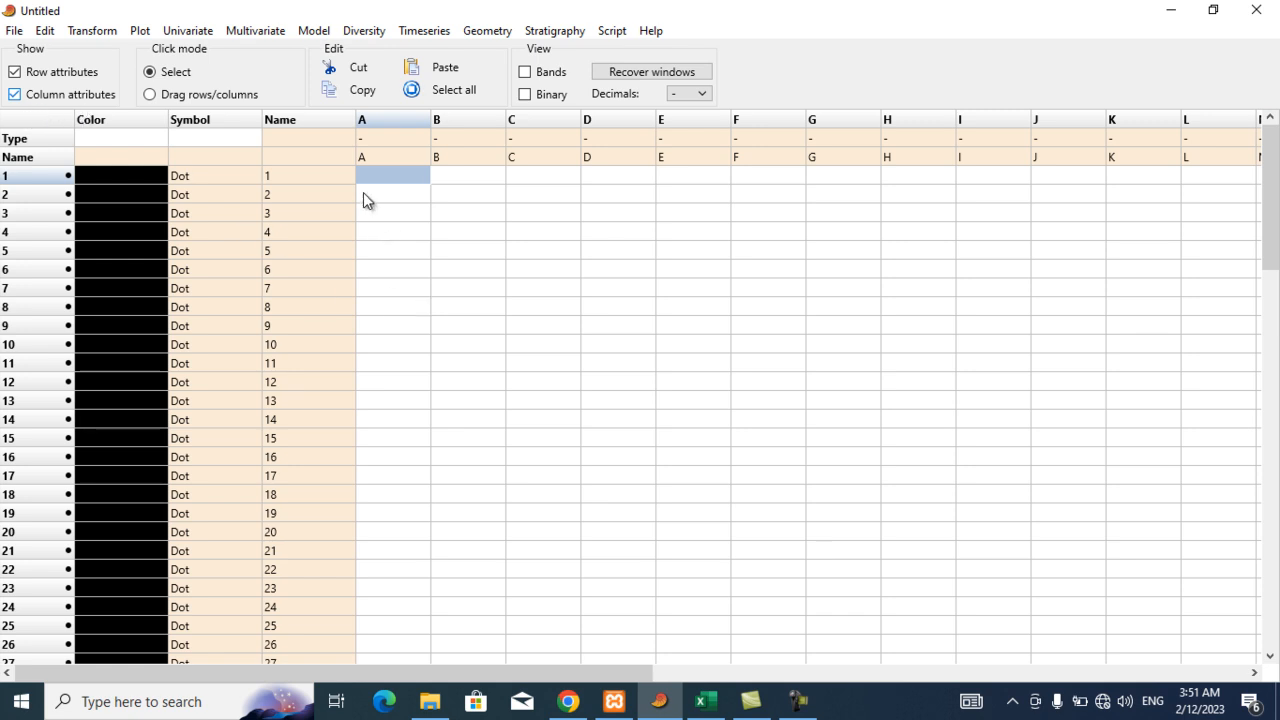
pyautogui.click(333, 158)
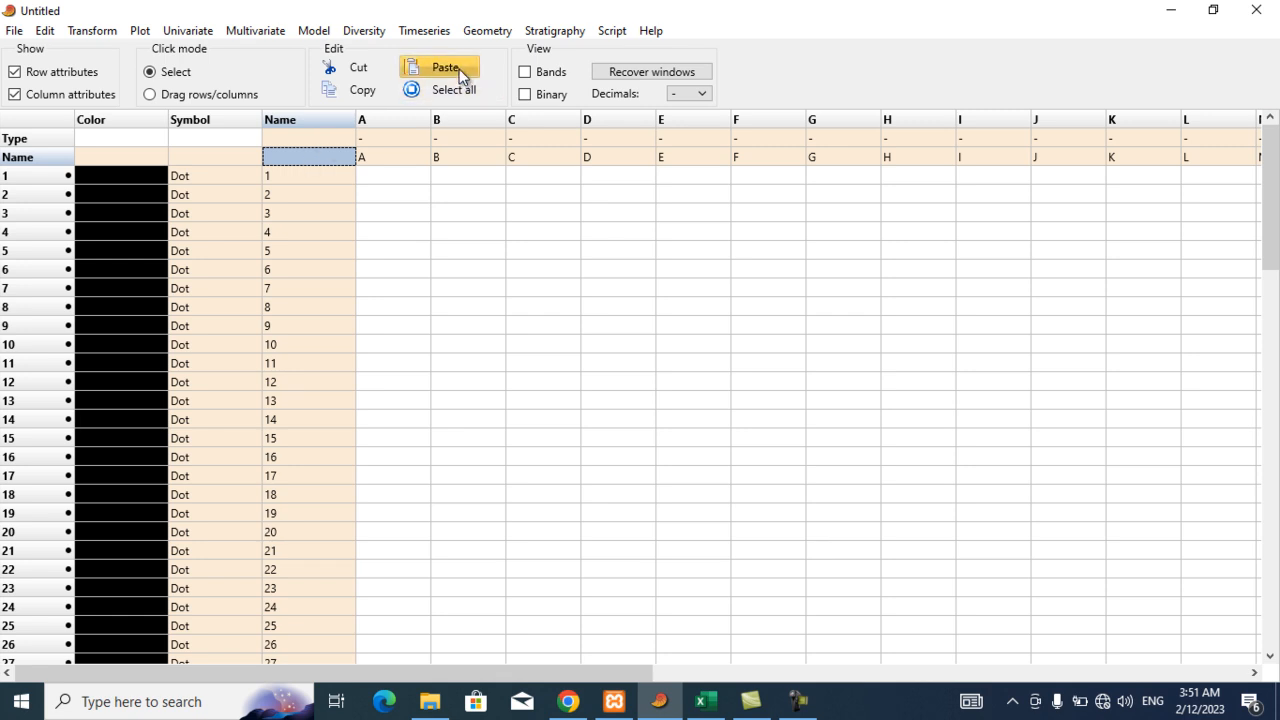
pyautogui.click(446, 68)
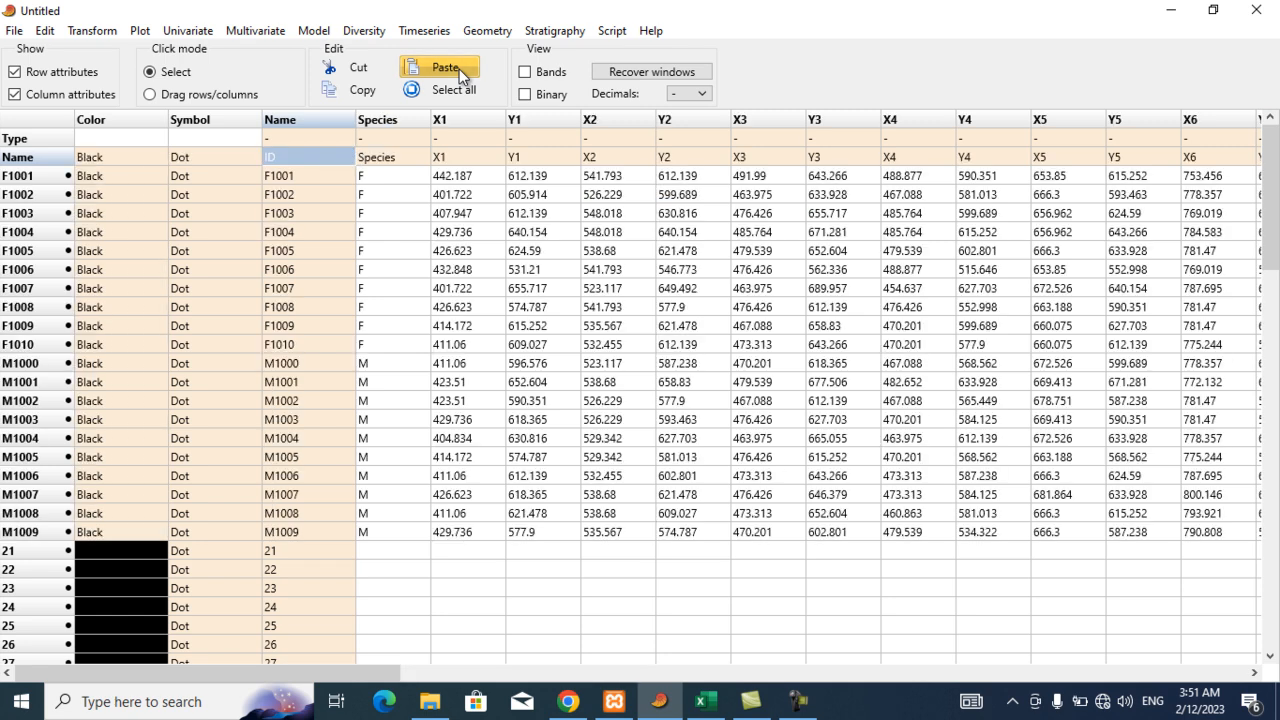
# Remove the Species column from the pasted data and hide the row and column attributes.
pyautogui.click(385, 121)
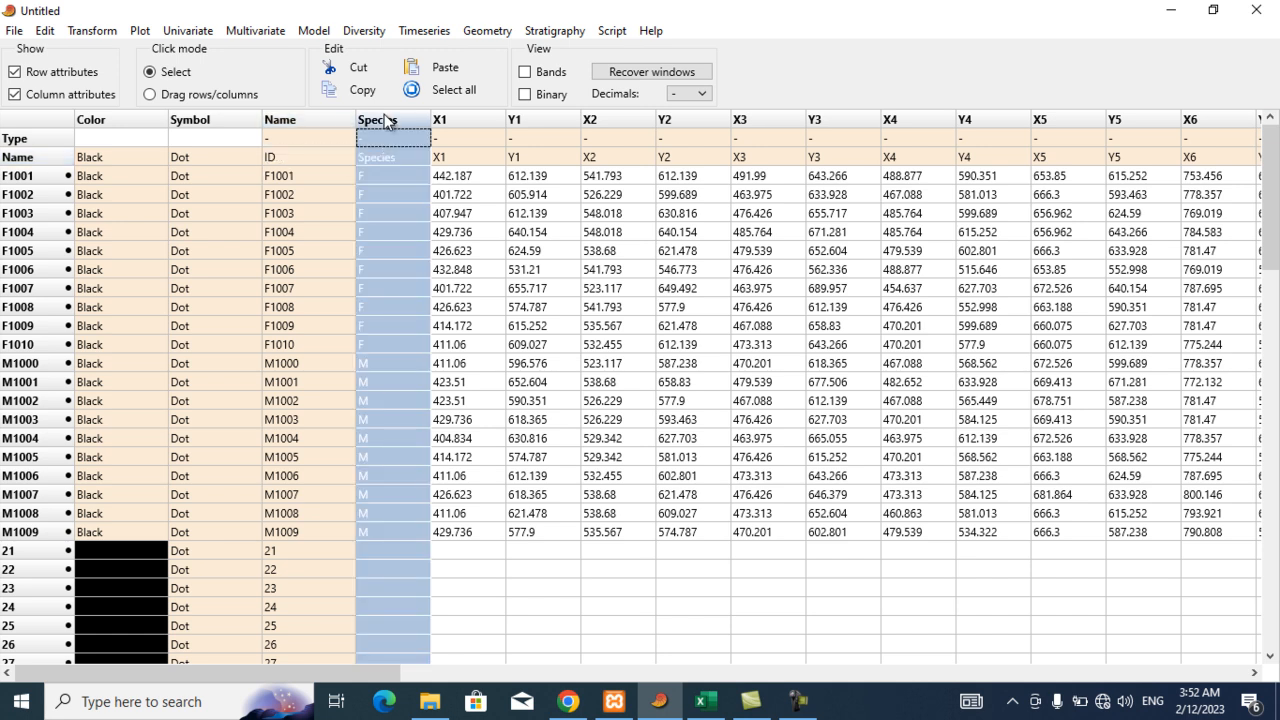
pyautogui.click(44, 30)
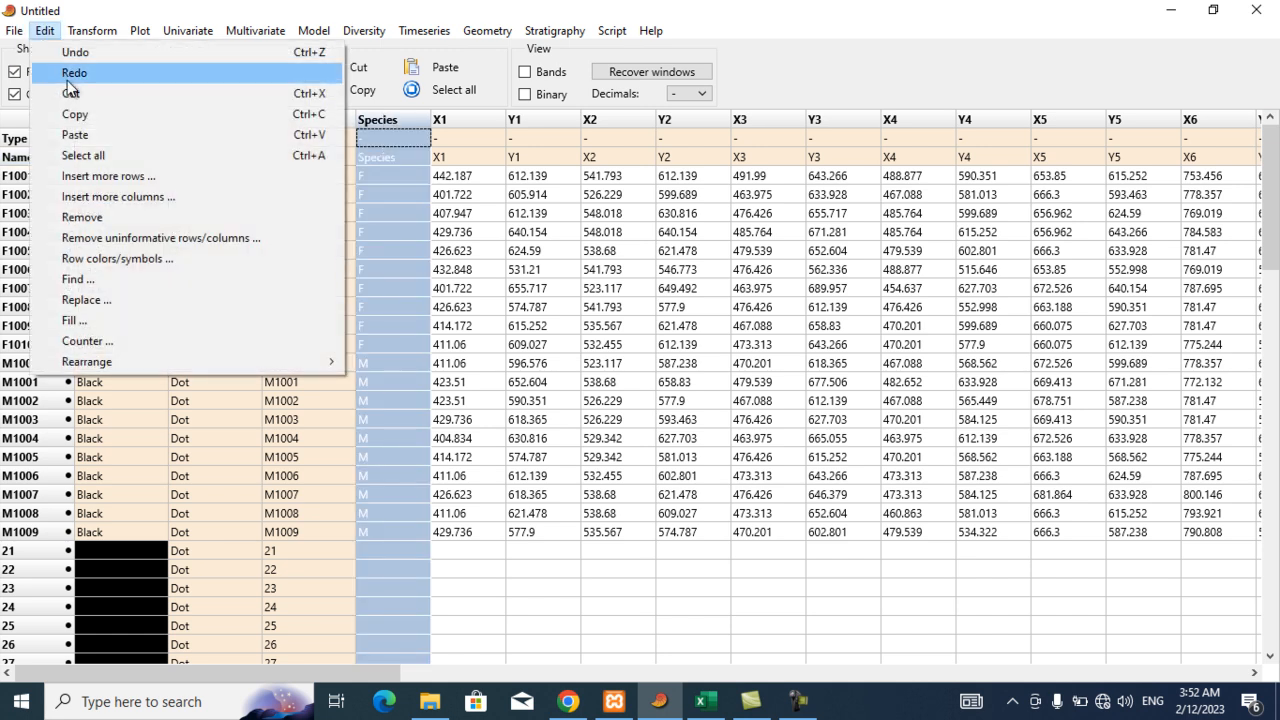
pyautogui.click(92, 216)
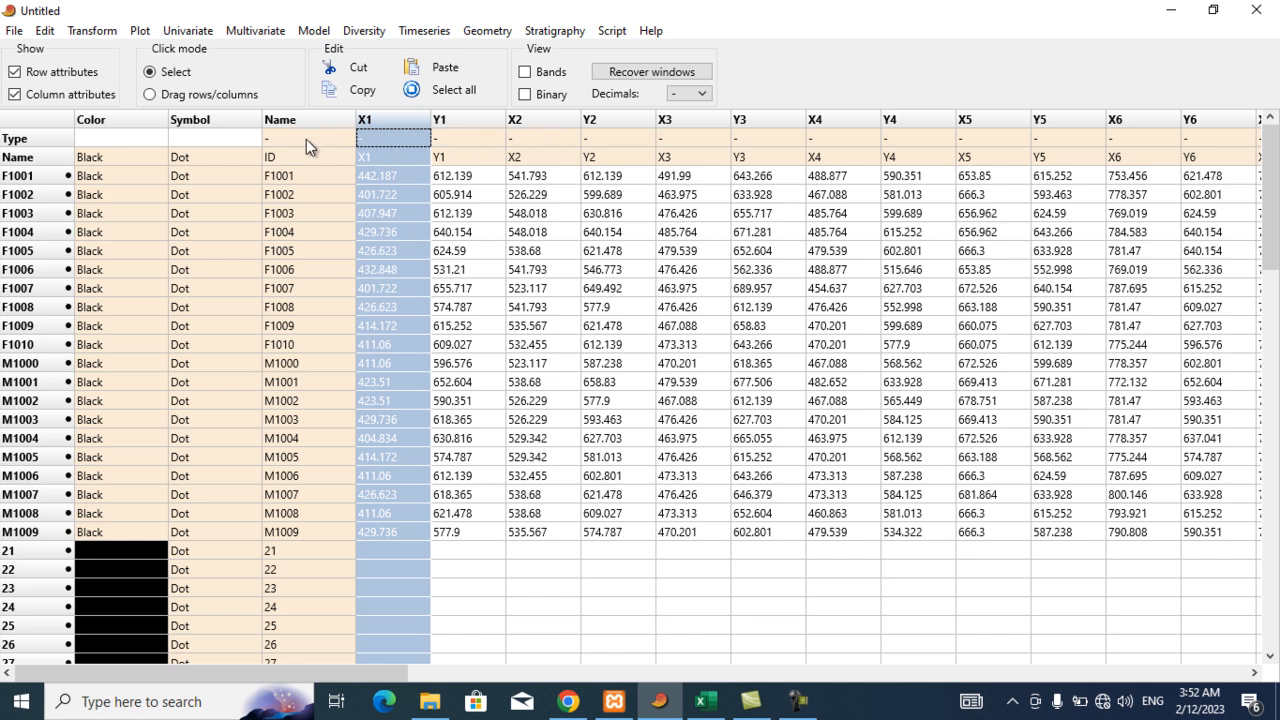
pyautogui.click(61, 71)
pyautogui.click(55, 96)
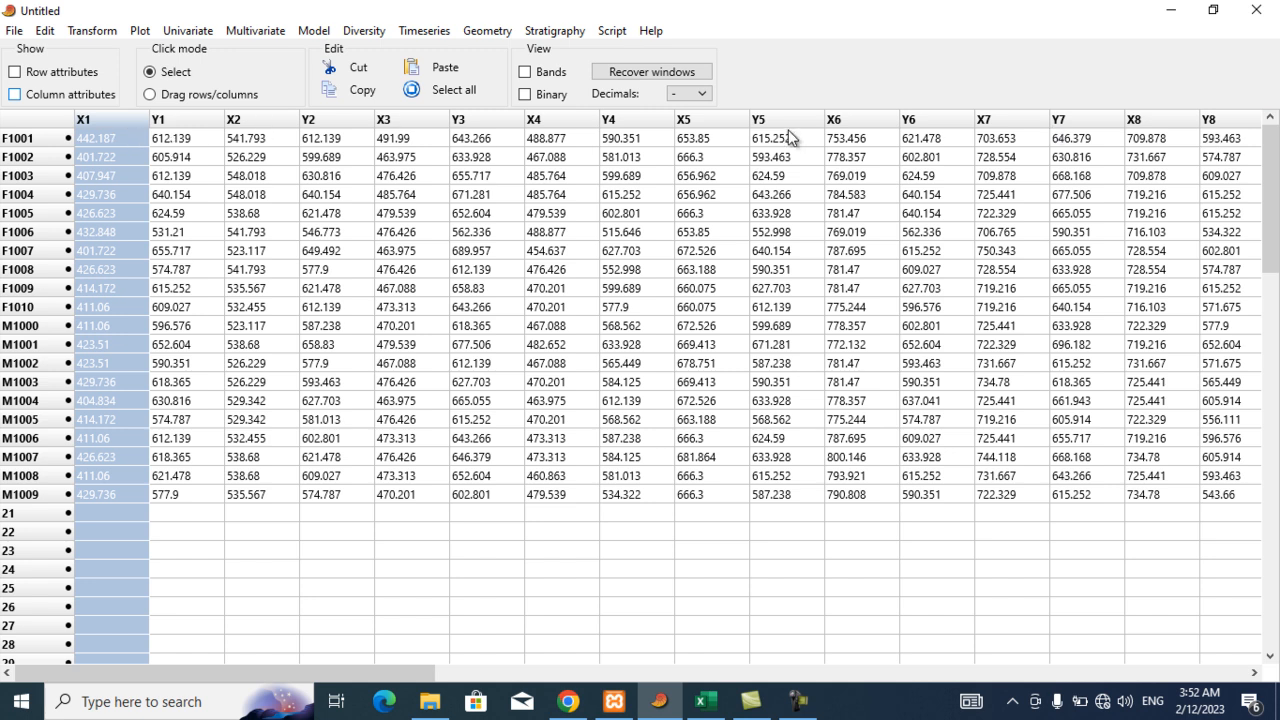
# Run a principal components analysis (PCA) on all of the X and Y coordinate data.
pyautogui.click(576, 119)
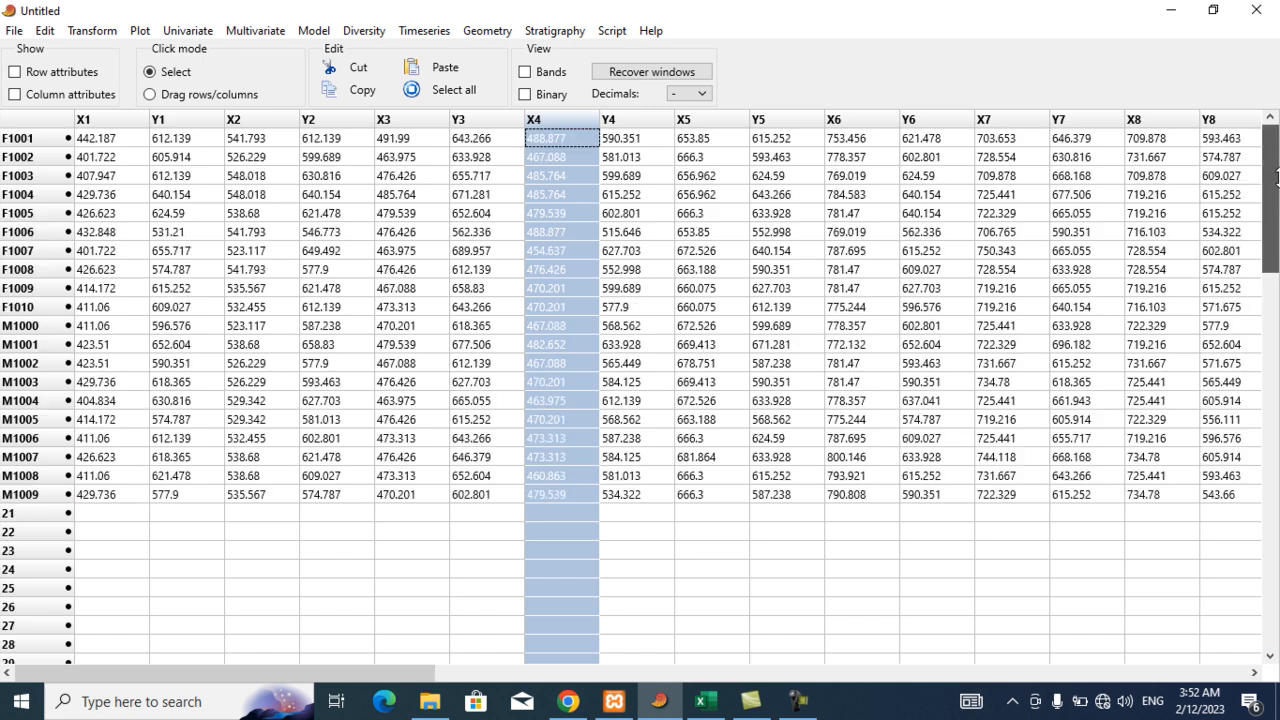
pyautogui.click(256, 251)
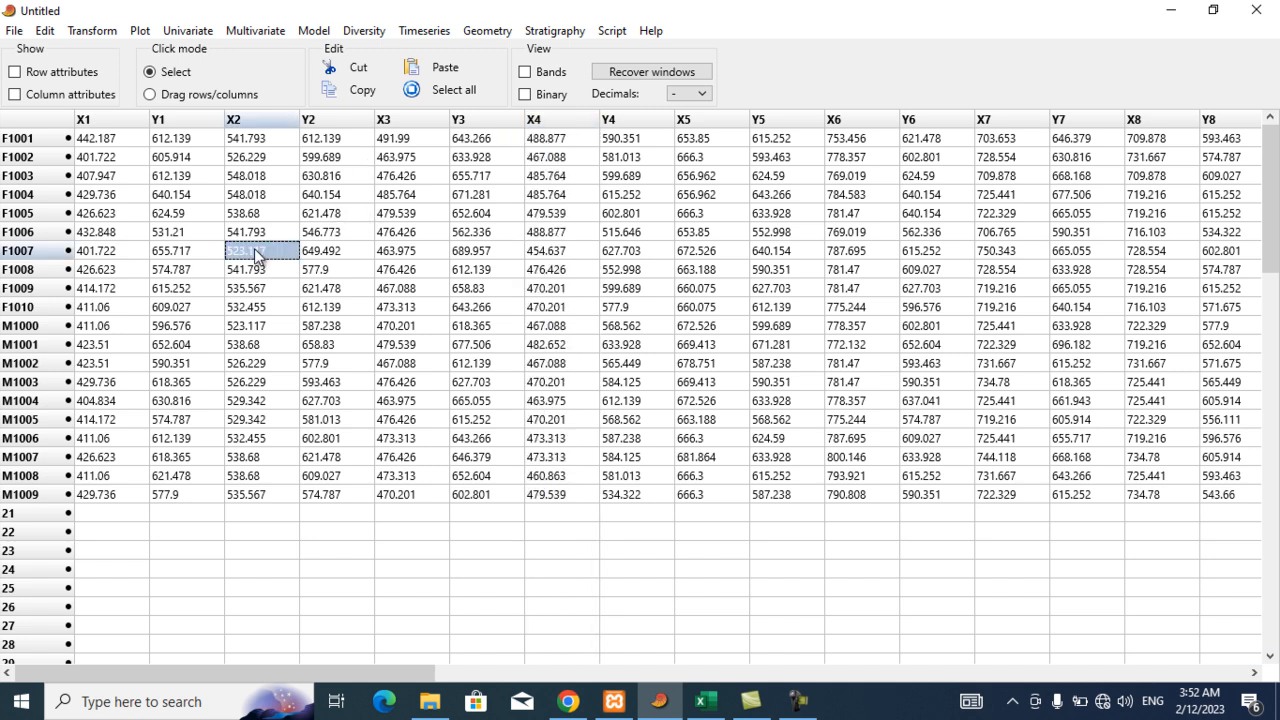
pyautogui.hotkey('ctrl', 'a')
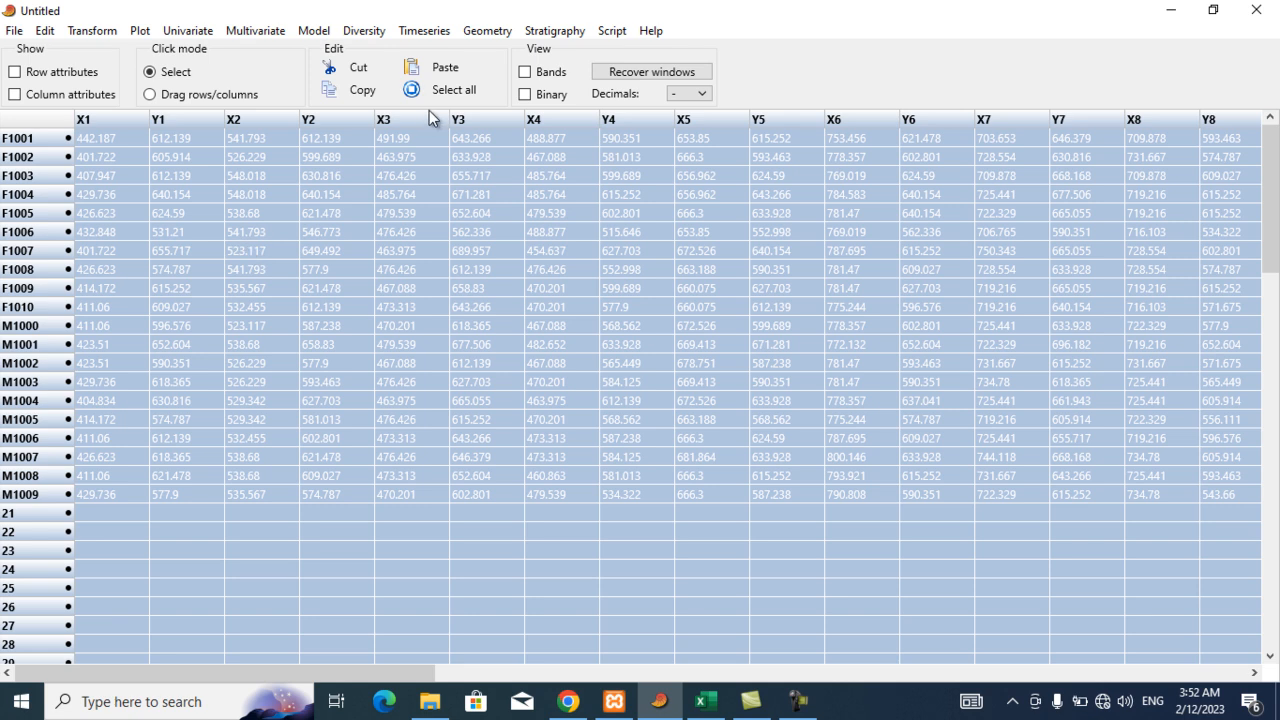
pyautogui.click(268, 39)
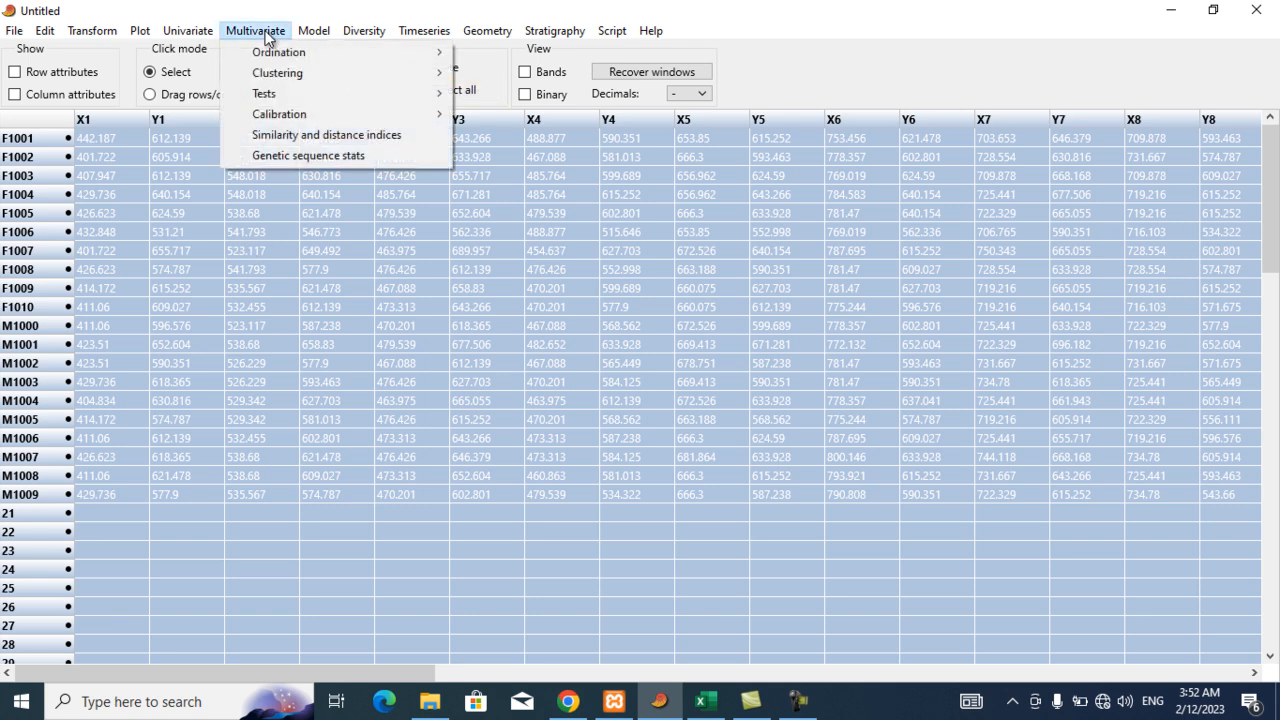
pyautogui.moveTo(278, 57)
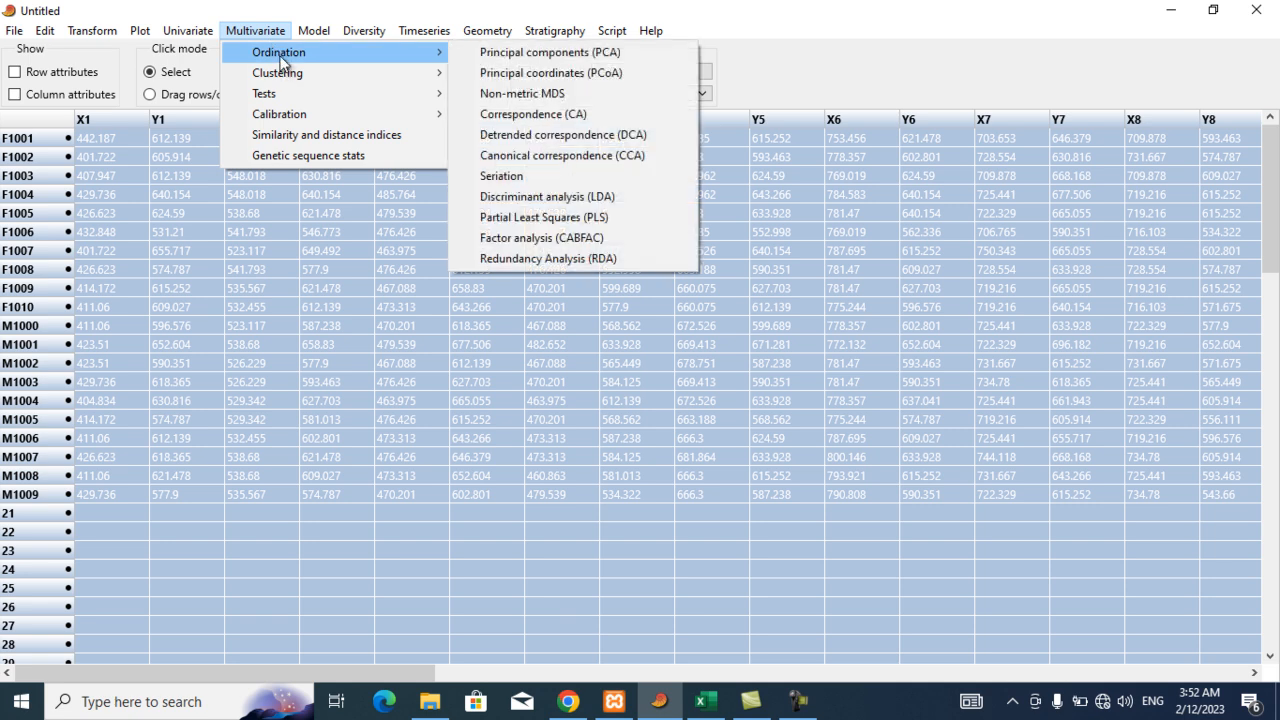
pyautogui.click(576, 54)
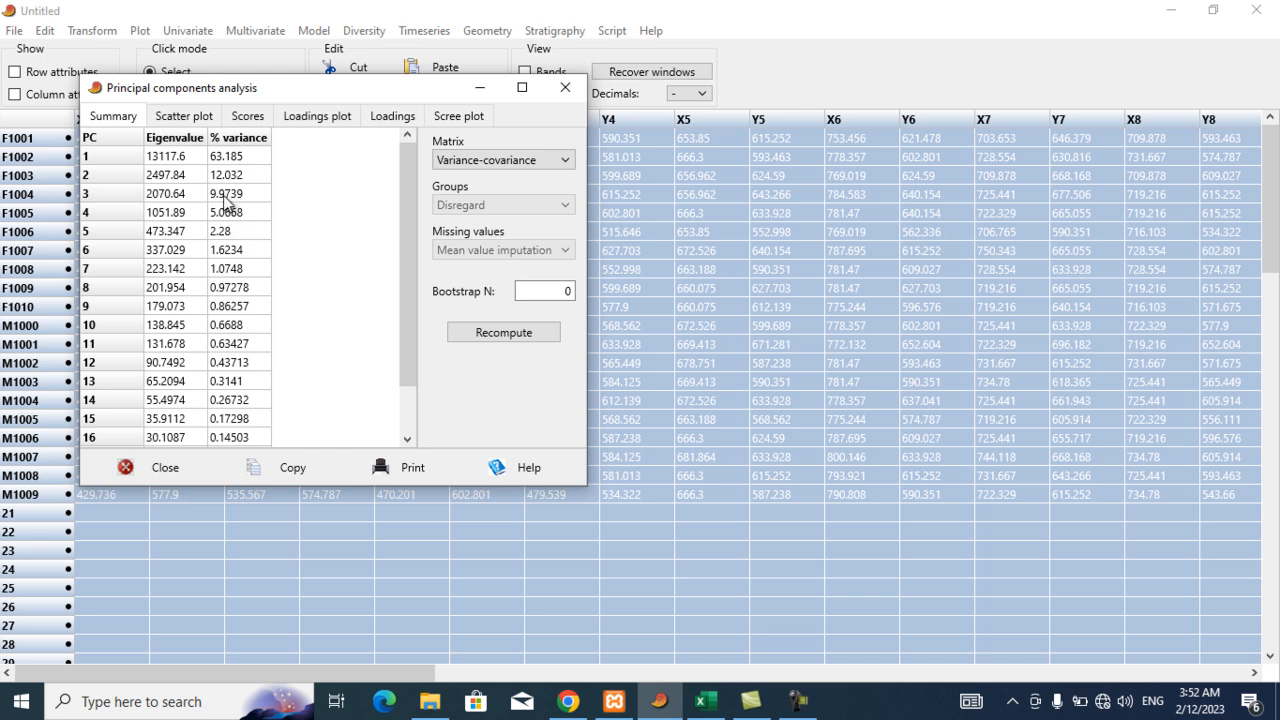
# Copy the PCA scores and paste them into a new worksheet of the 2DFILES workbook in Excel, starting at A1.
pyautogui.click(247, 118)
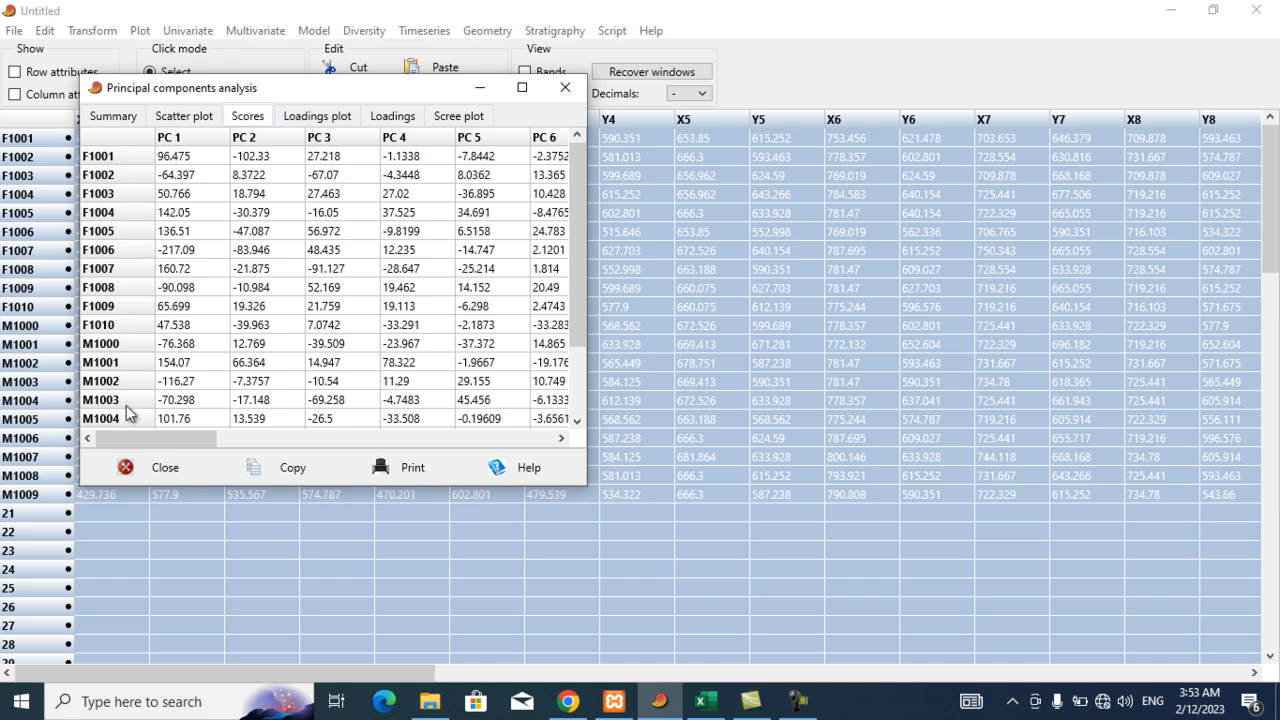
pyautogui.click(295, 472)
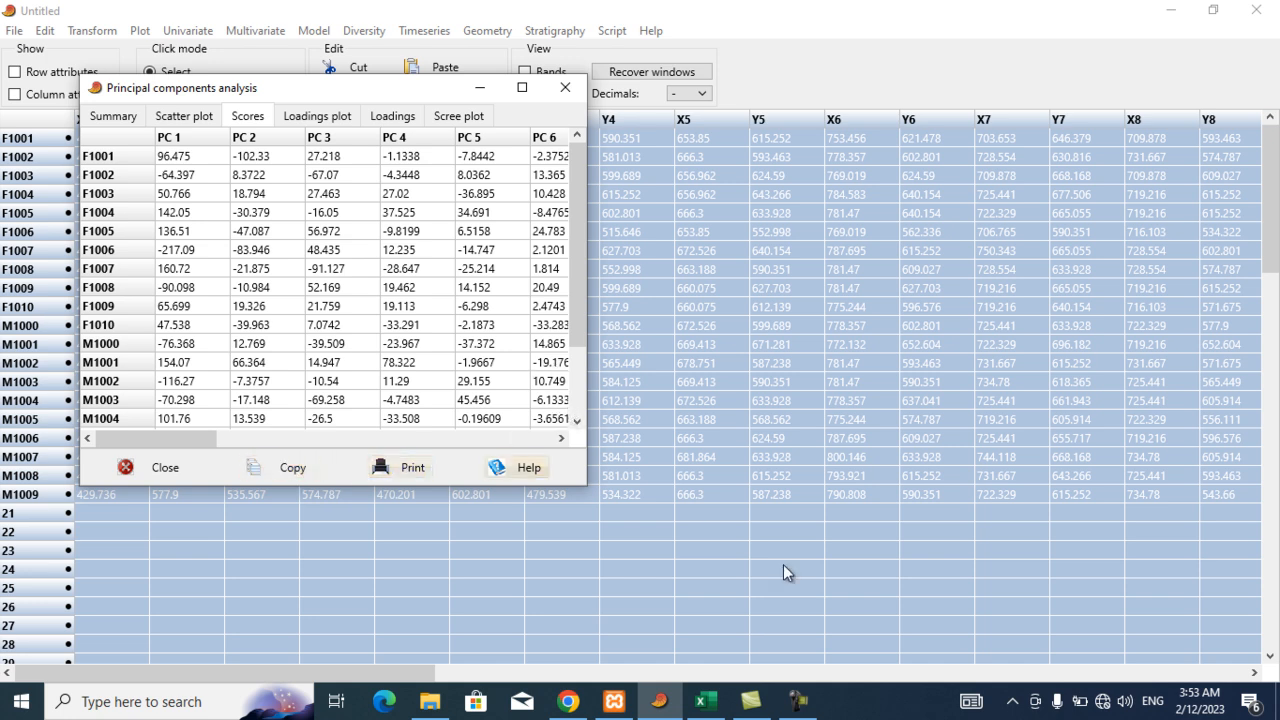
pyautogui.click(706, 703)
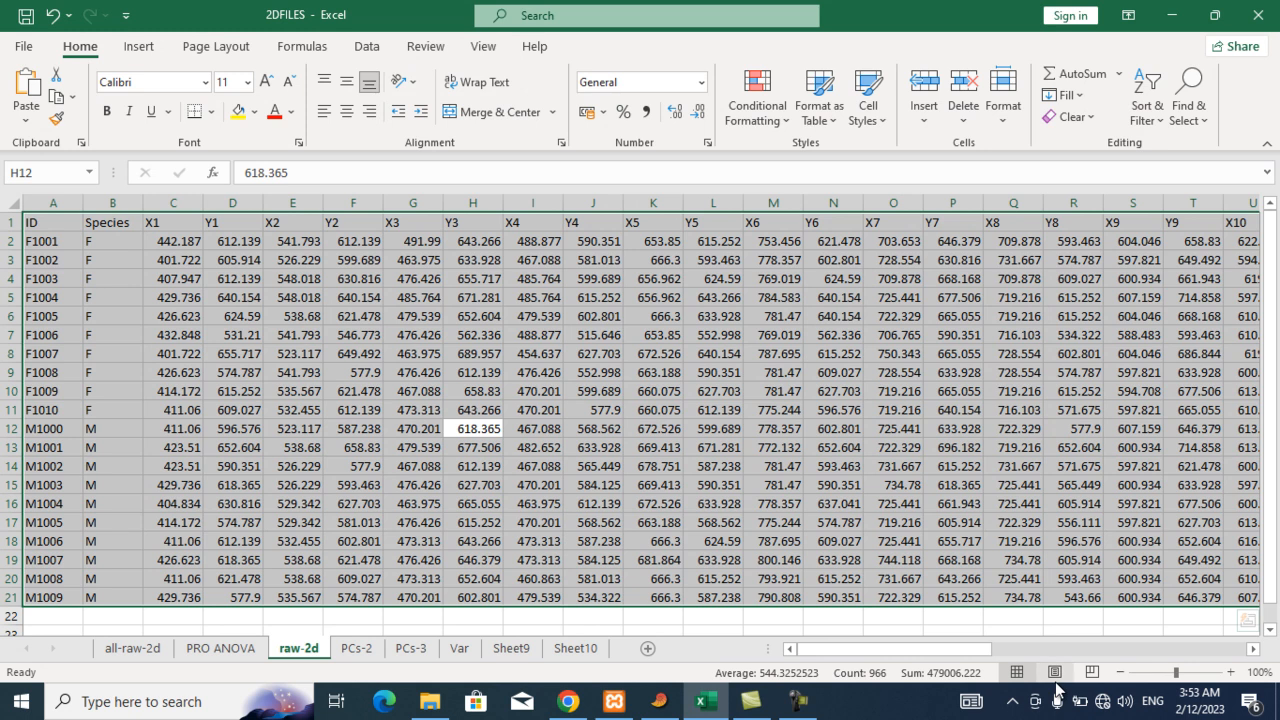
pyautogui.click(647, 649)
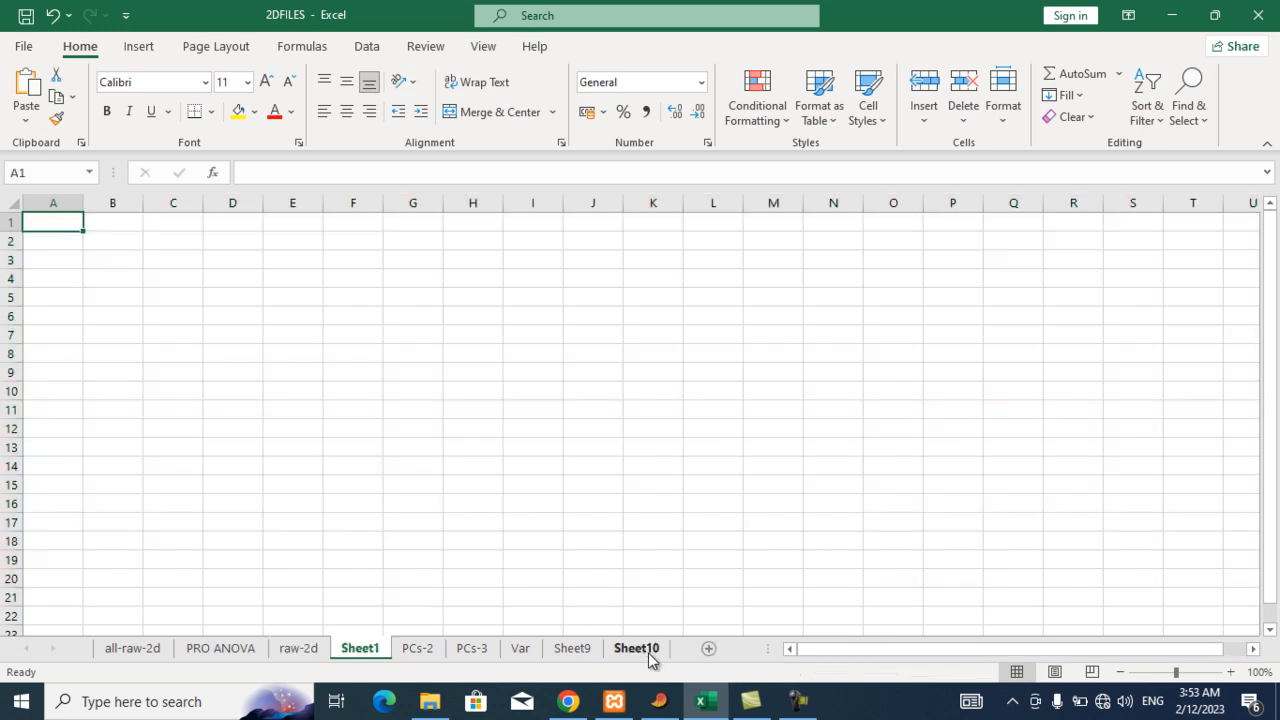
pyautogui.hotkey('ctrl', 'v')
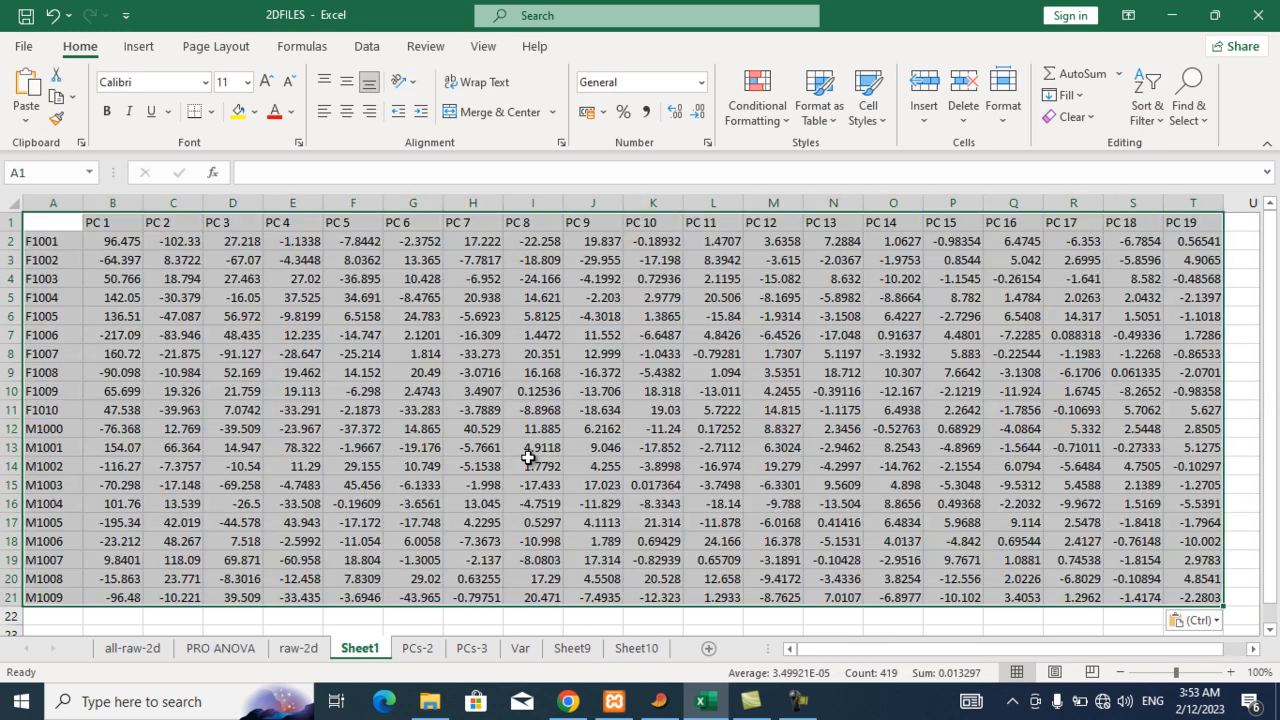
# Enter "ID" as the header of the specimen column in cell A1.
pyautogui.click(46, 224)
pyautogui.write('ID')
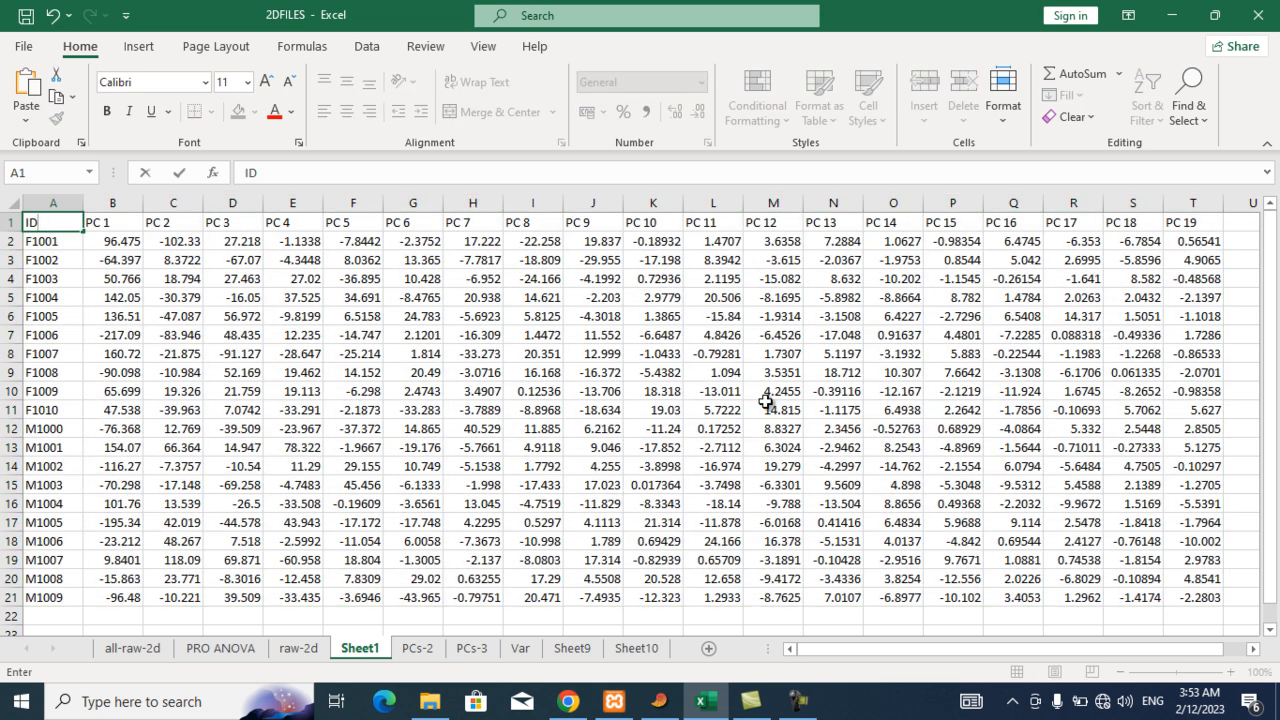
pyautogui.click(558, 482)
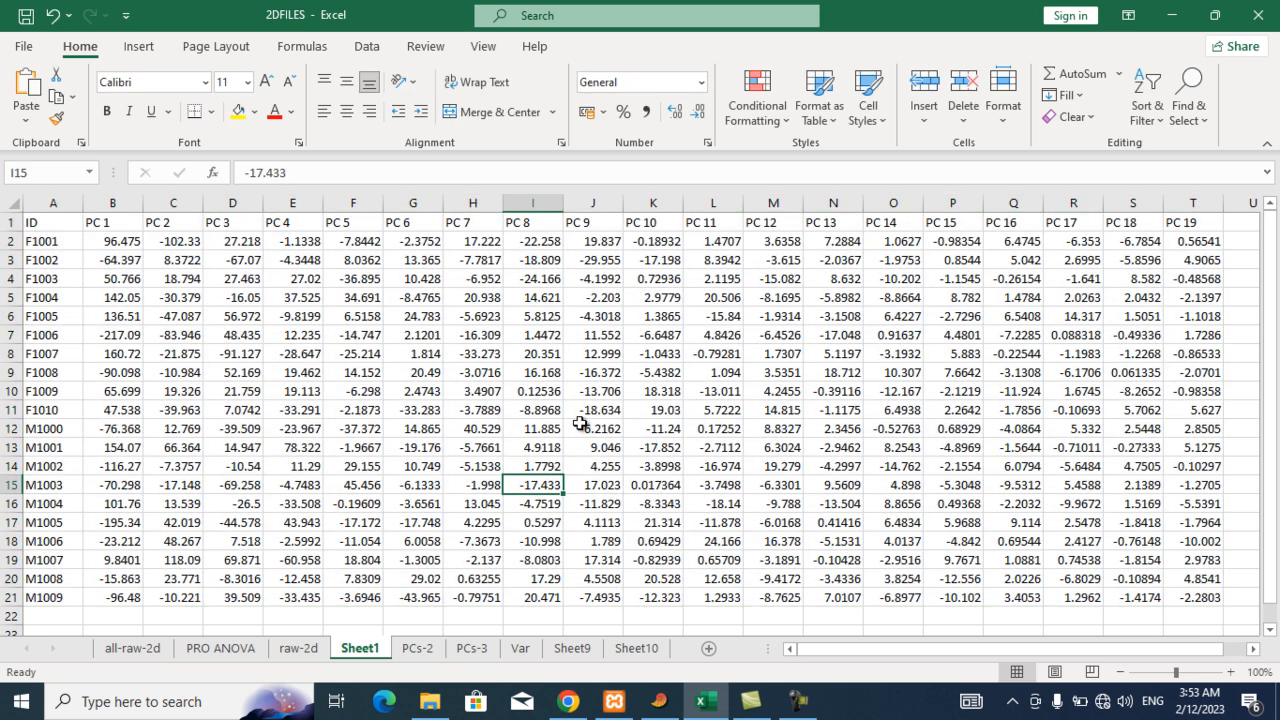
# Insert a blank column between the ID and PC 1 columns and select its header cell B1.
pyautogui.scroll(-2, 360, 360)
pyautogui.scroll(2, 360, 360)
pyautogui.rightClick(95, 206)
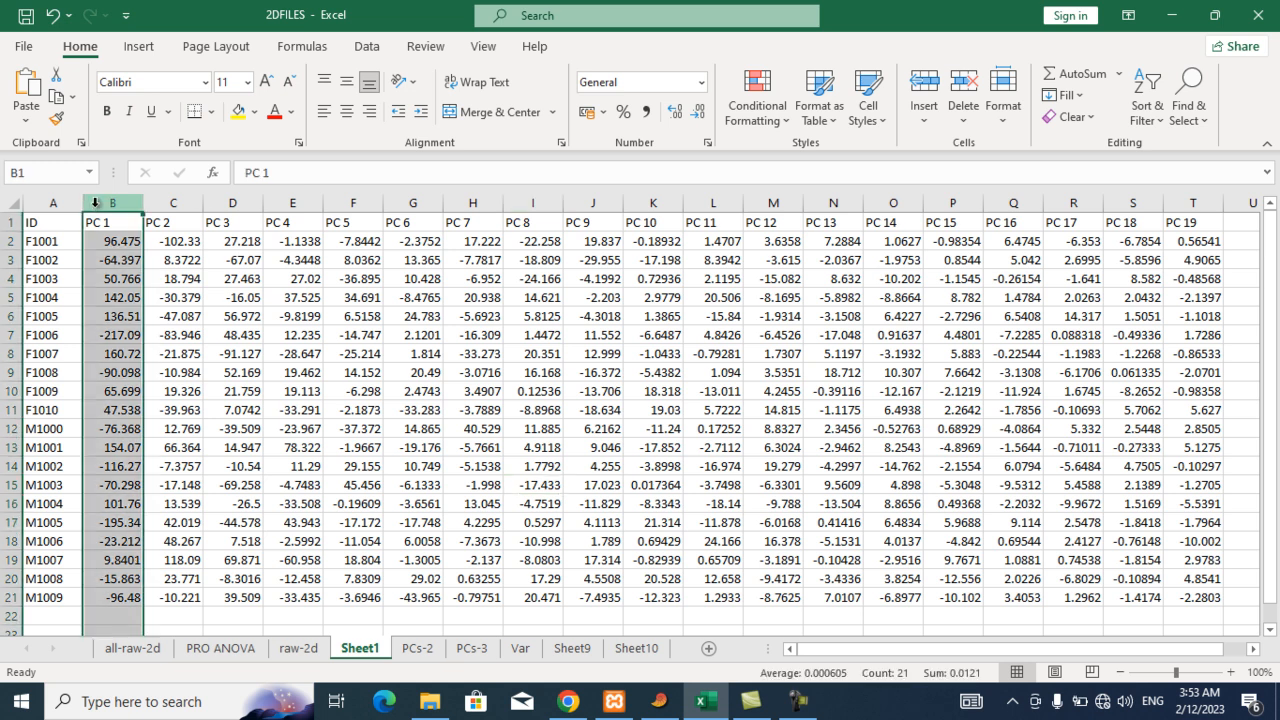
pyautogui.click(150, 362)
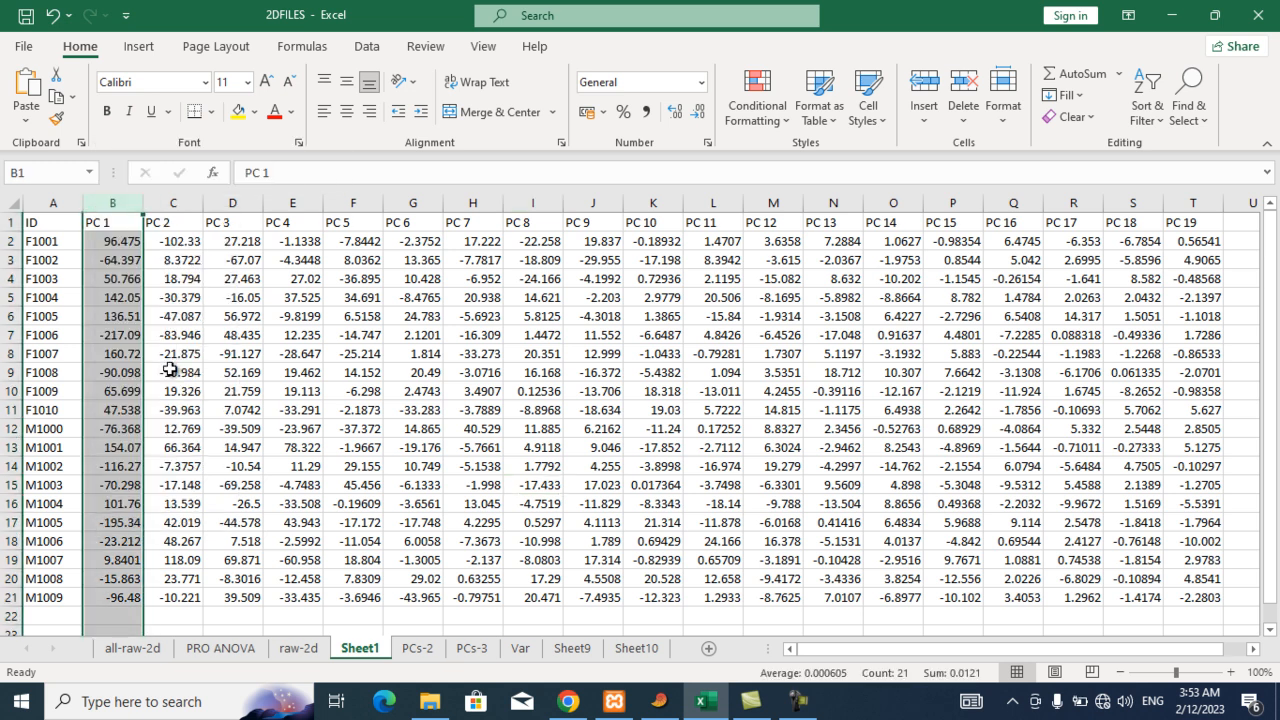
pyautogui.click(114, 222)
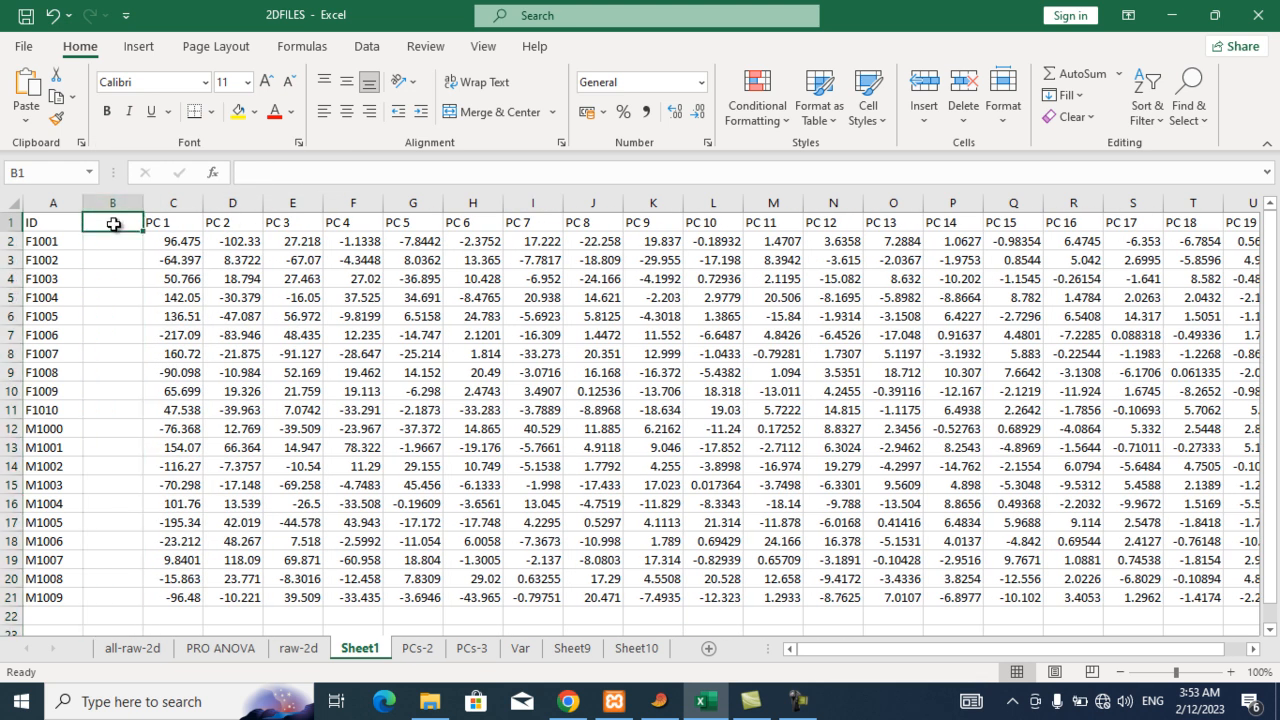
# Enter "Species" as the header of the blank column in cell B1.
pyautogui.write('Spec')
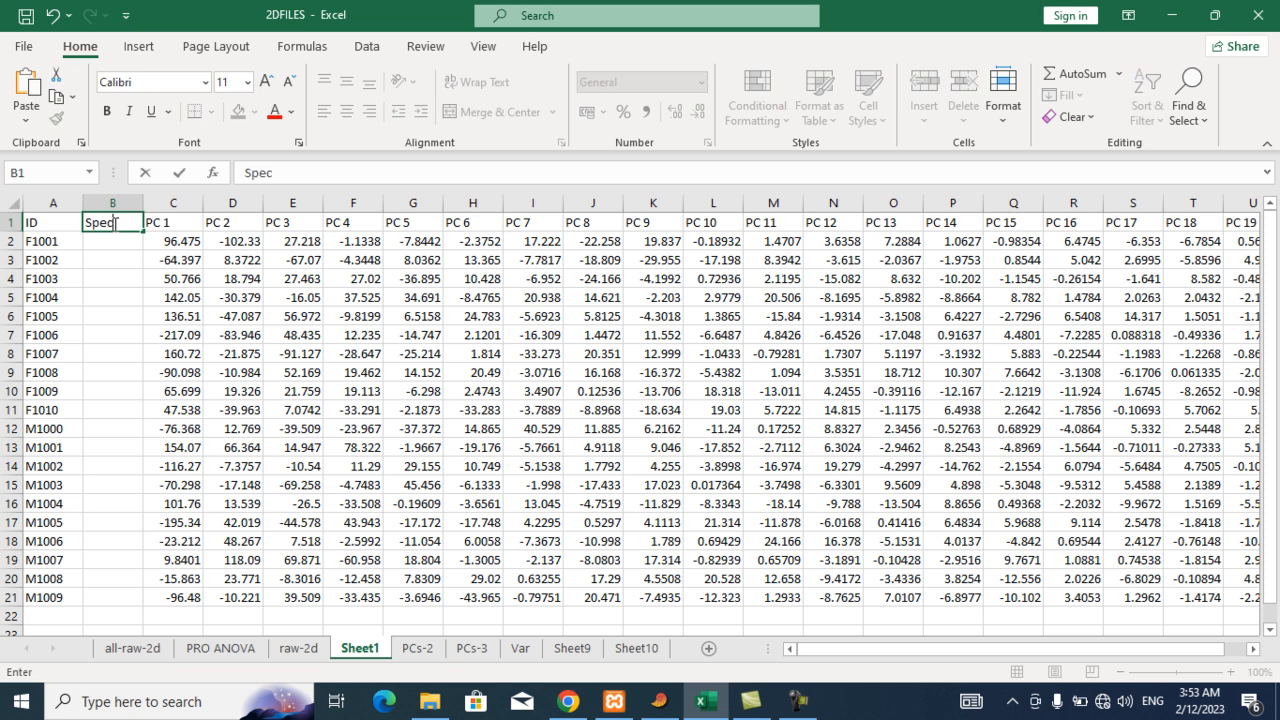
pyautogui.write('ies')
pyautogui.click(206, 352)
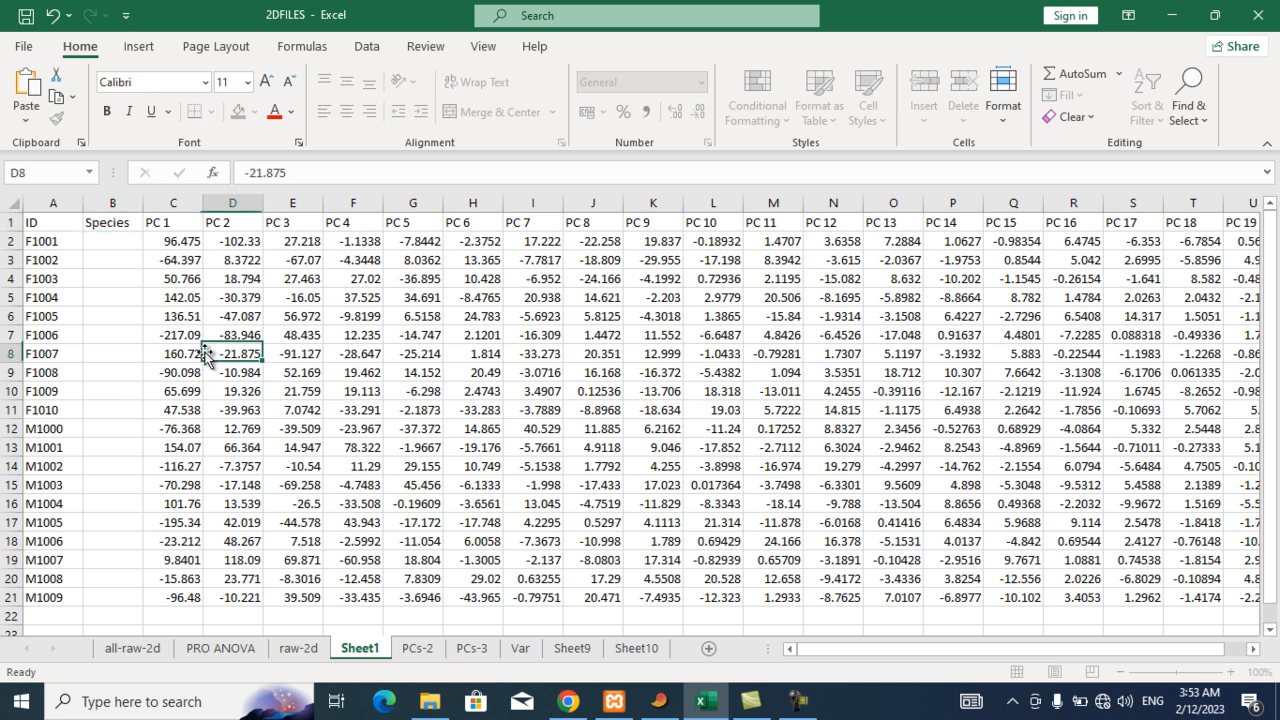
# Enter "F" in the Species column for specimen F1001 and fill it down to F1010 (B2:B11).
pyautogui.click(115, 243)
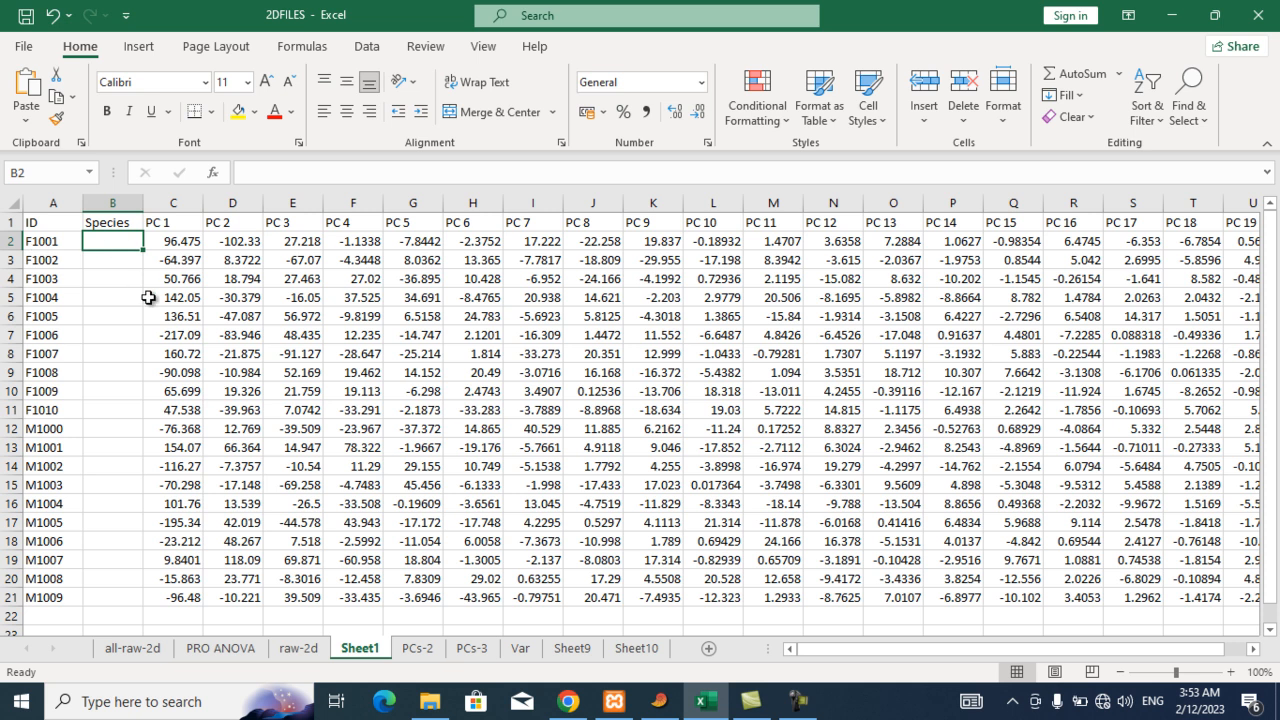
pyautogui.write('f')
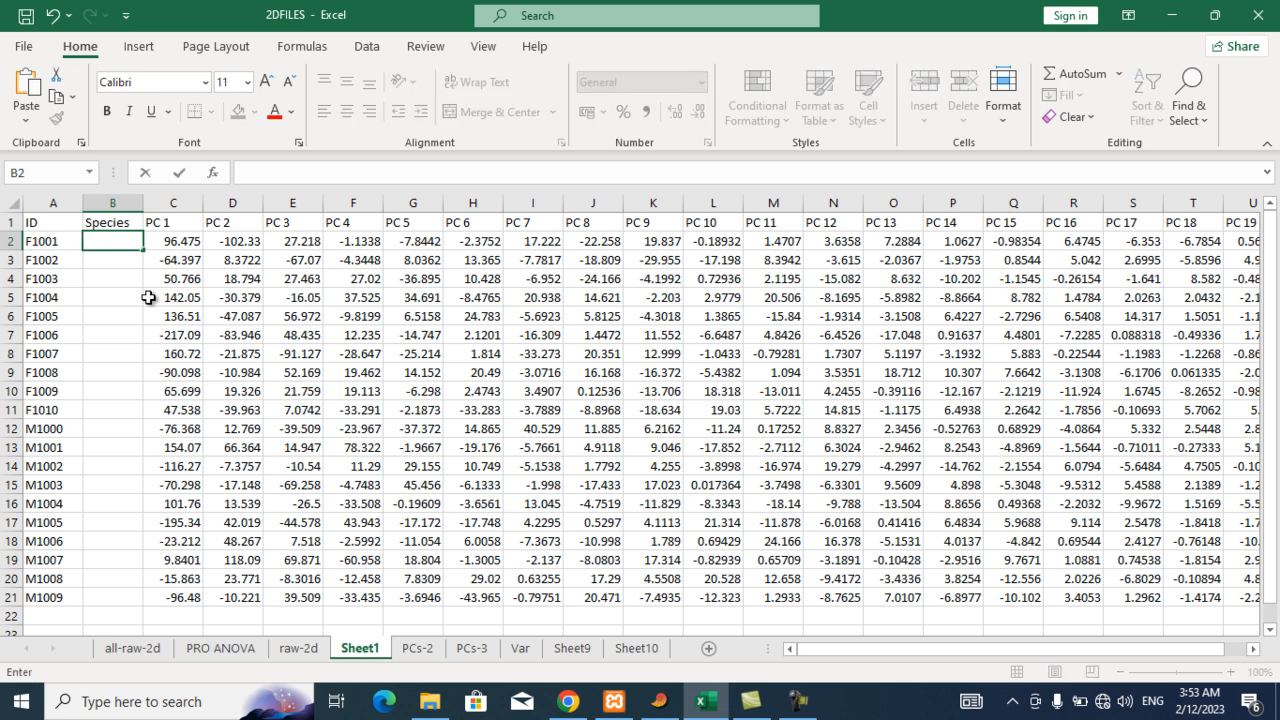
pyautogui.click(140, 297)
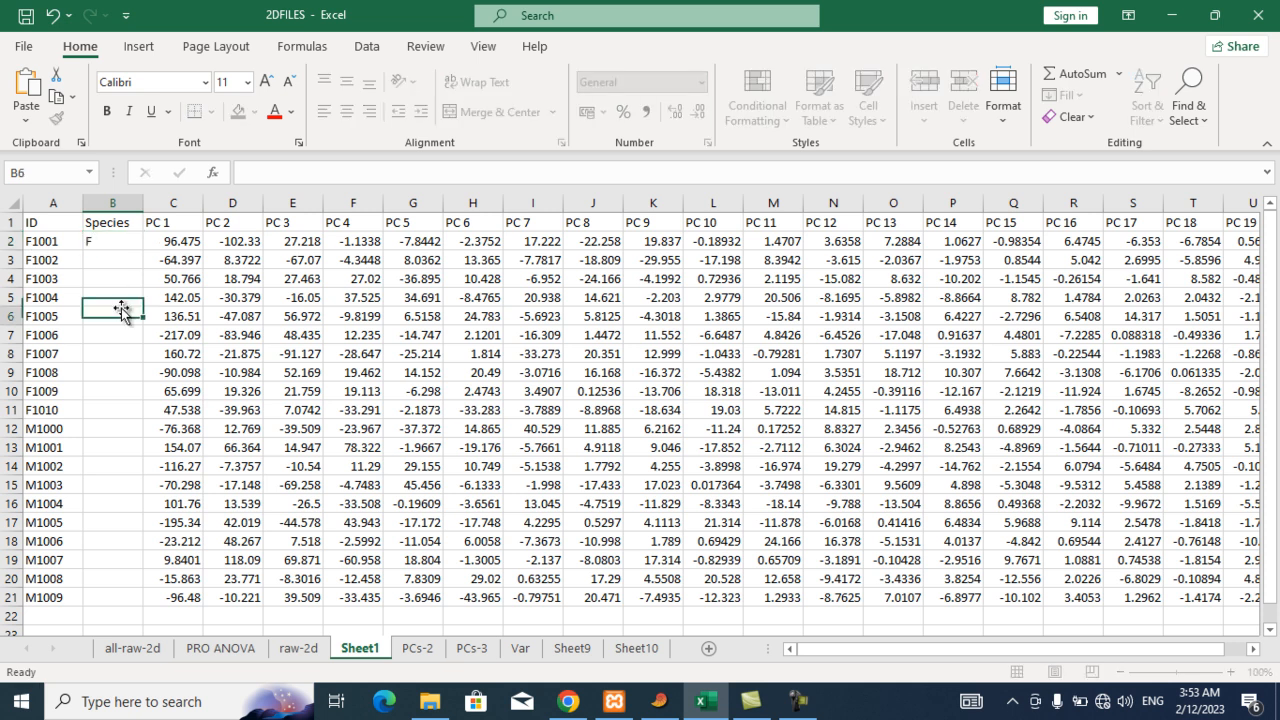
pyautogui.click(121, 242)
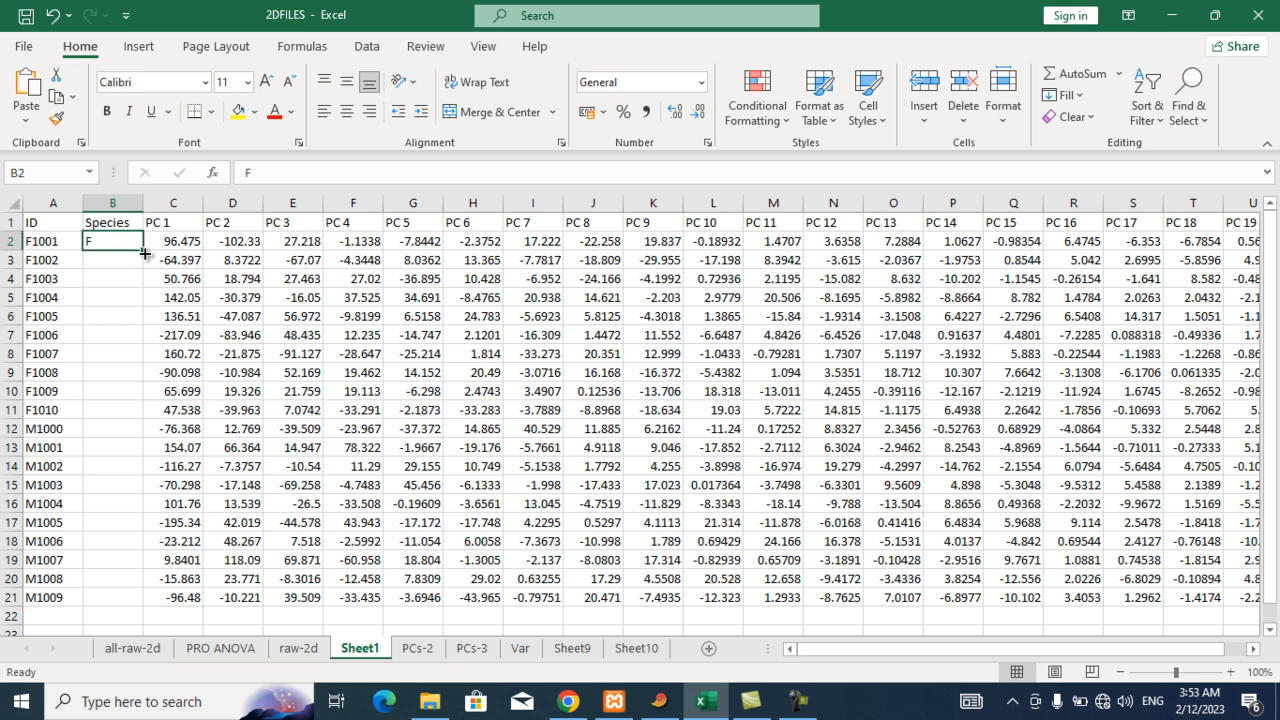
pyautogui.moveTo(145, 252); pyautogui.dragTo(137, 414)
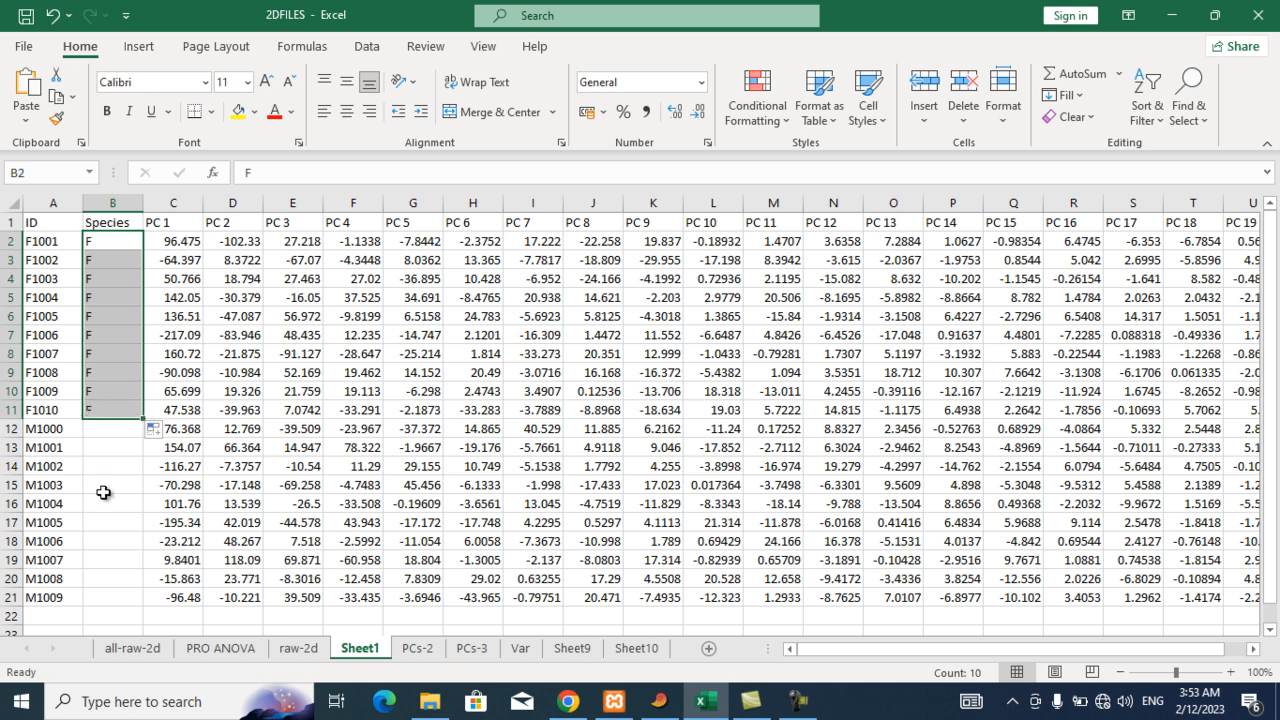
# Enter "M" in the Species column for specimen M1000 and fill it down to M1009 (B12:B21).
pyautogui.click(98, 428)
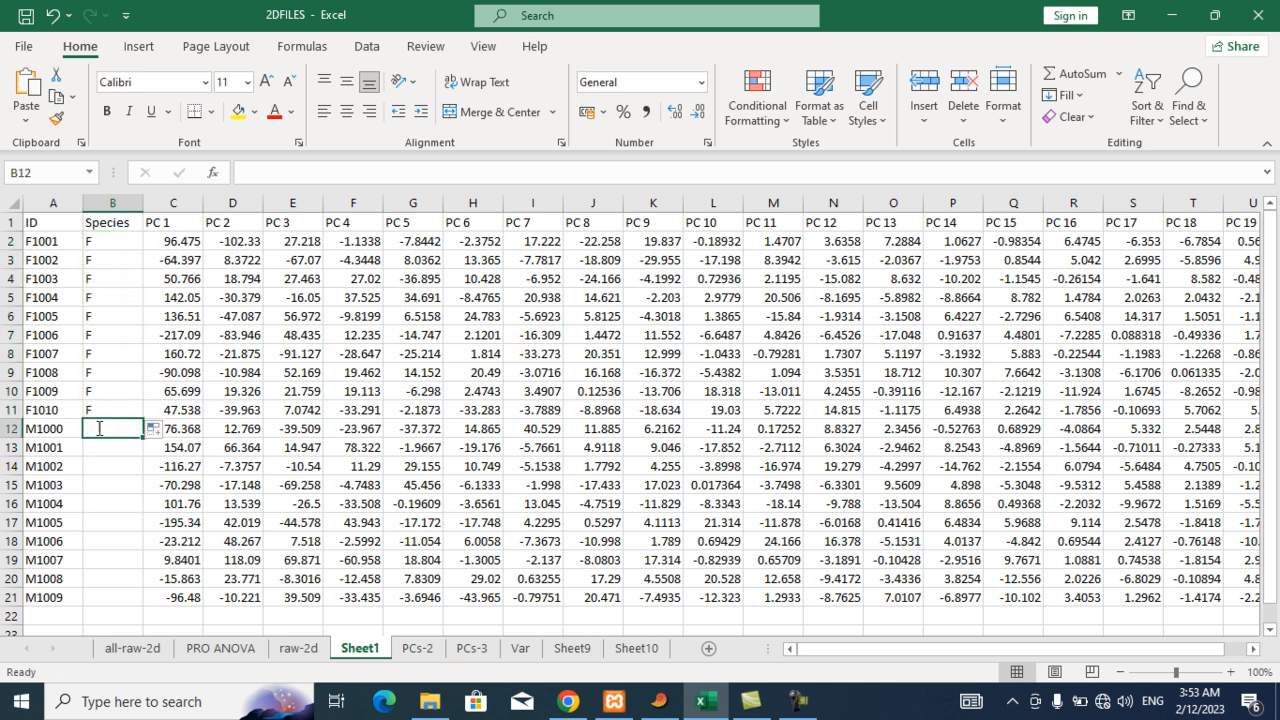
pyautogui.write('M')
pyautogui.click(102, 486)
pyautogui.click(115, 430)
pyautogui.moveTo(145, 438); pyautogui.dragTo(149, 603)
pyautogui.click(247, 460)
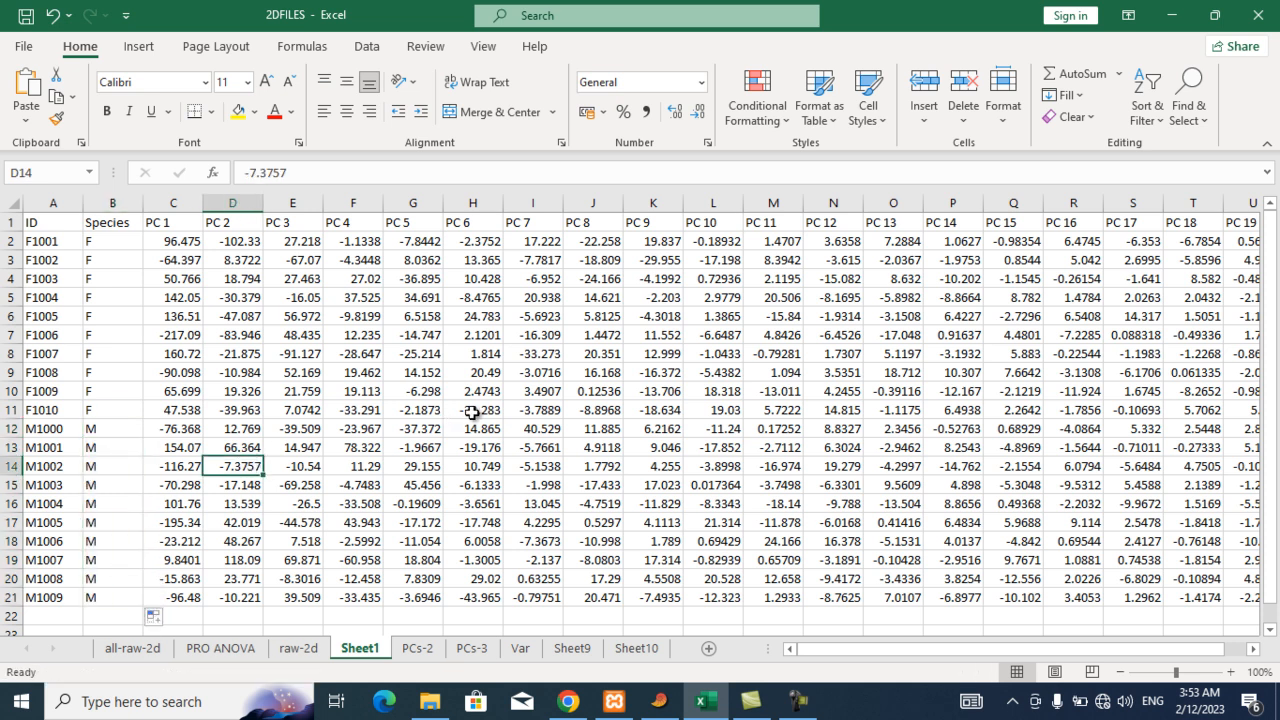
# Examine the PC scores with the Sex column in PCs-2, the results tables in Sheet10 and the landmark data in Sheet9.
pyautogui.click(418, 649)
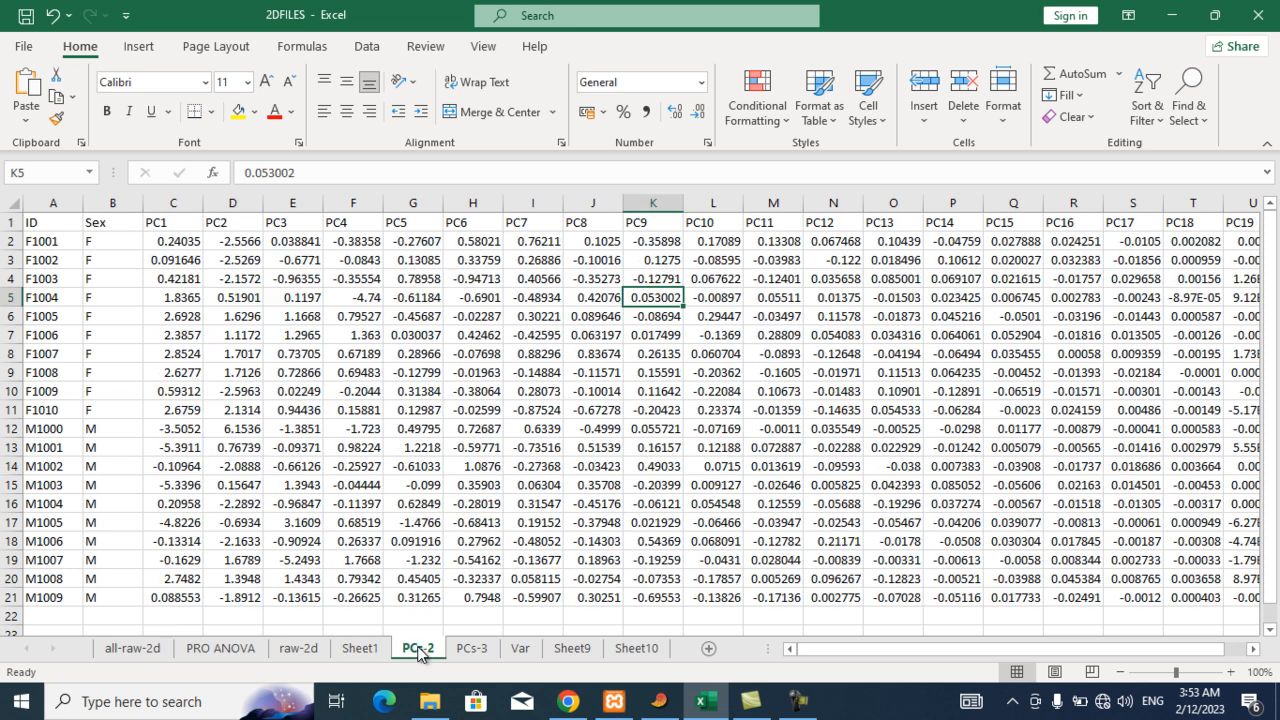
pyautogui.scroll(-2, 440, 393)
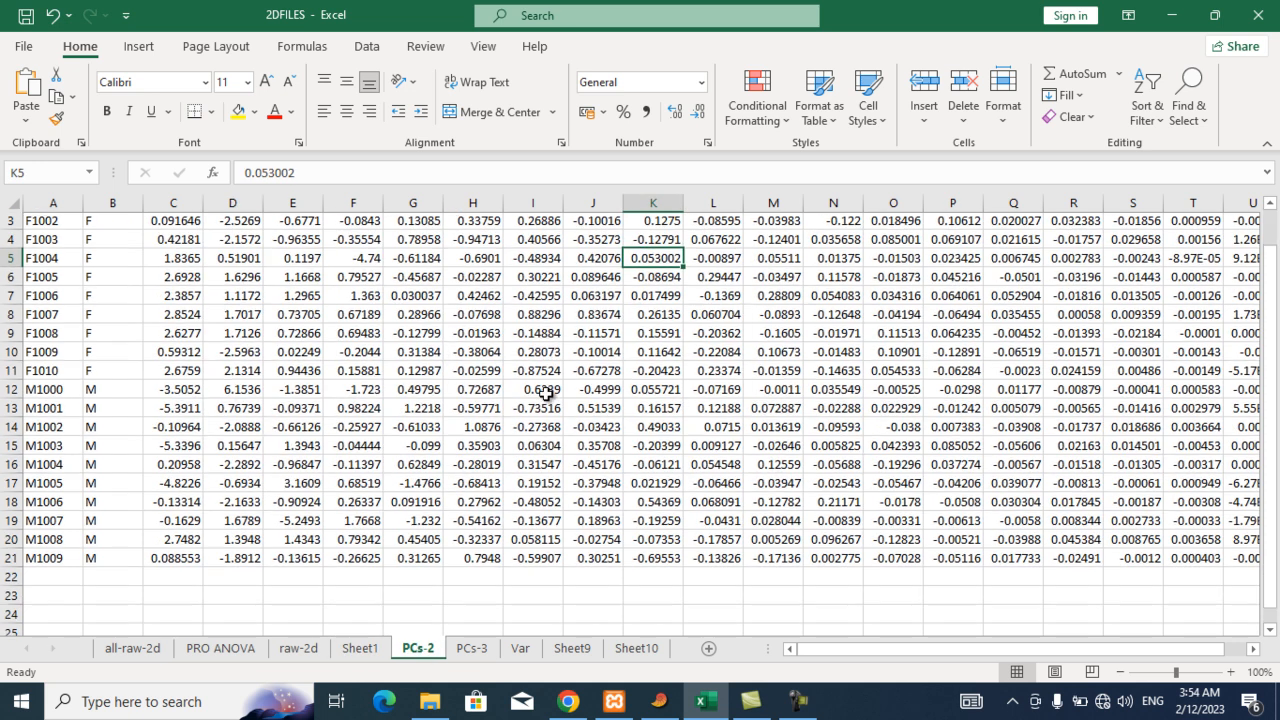
pyautogui.scroll(2, 546, 393)
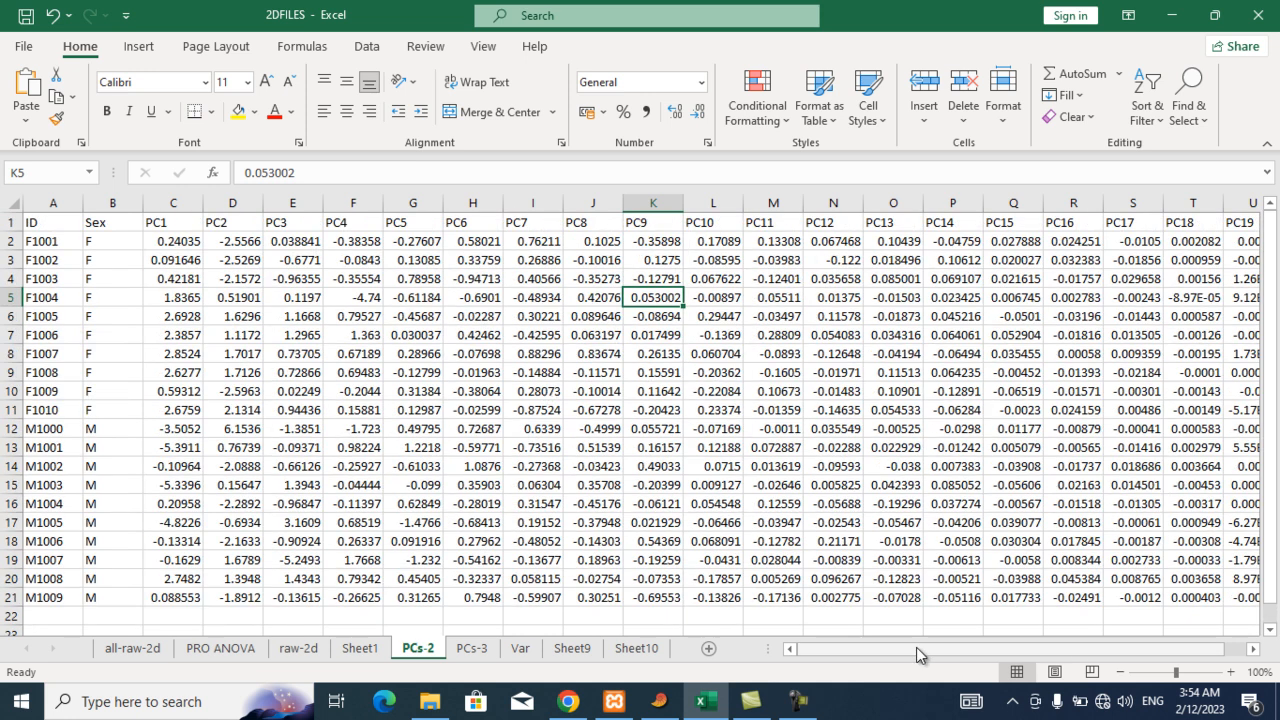
pyautogui.click(1252, 649)
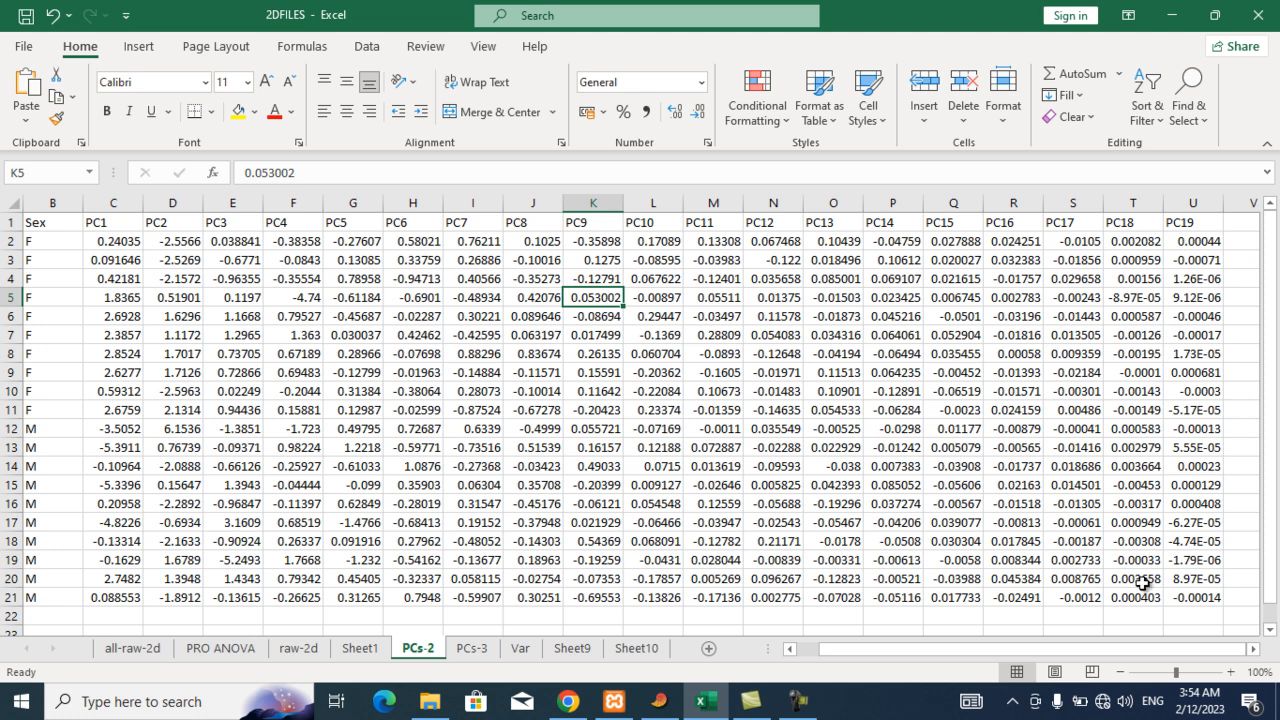
pyautogui.moveTo(1172, 652); pyautogui.dragTo(1150, 652)
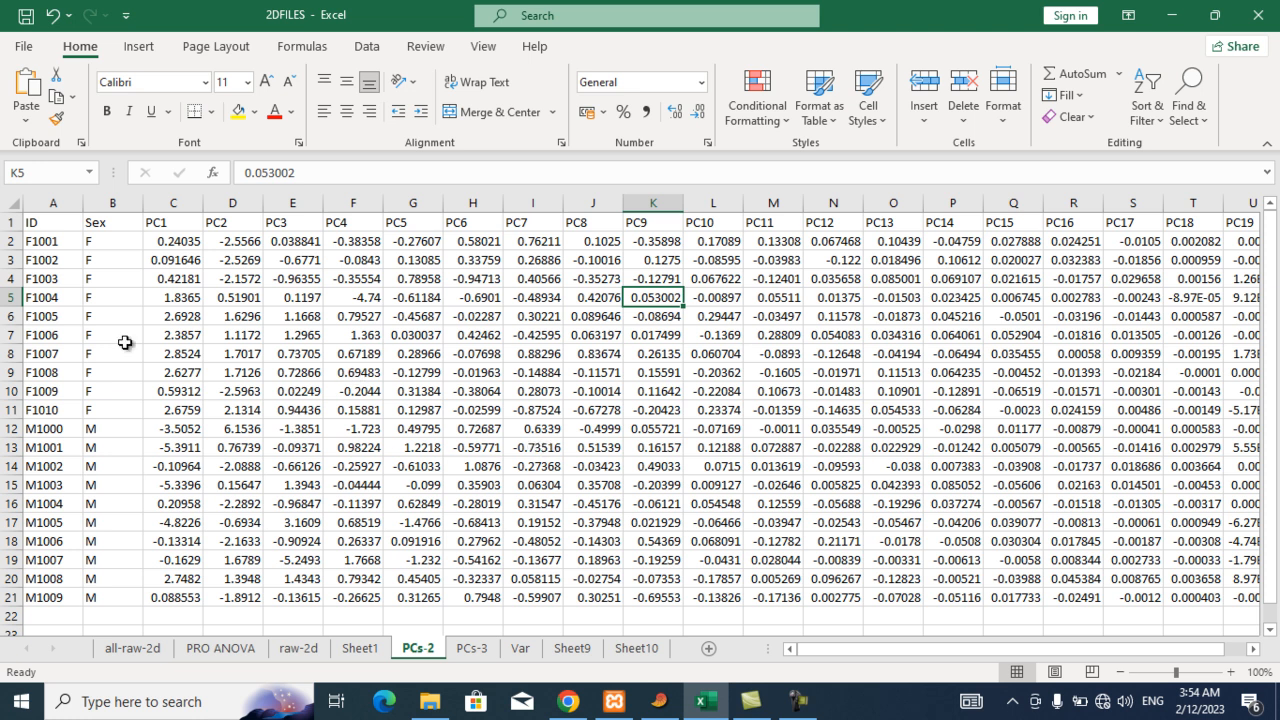
pyautogui.click(641, 654)
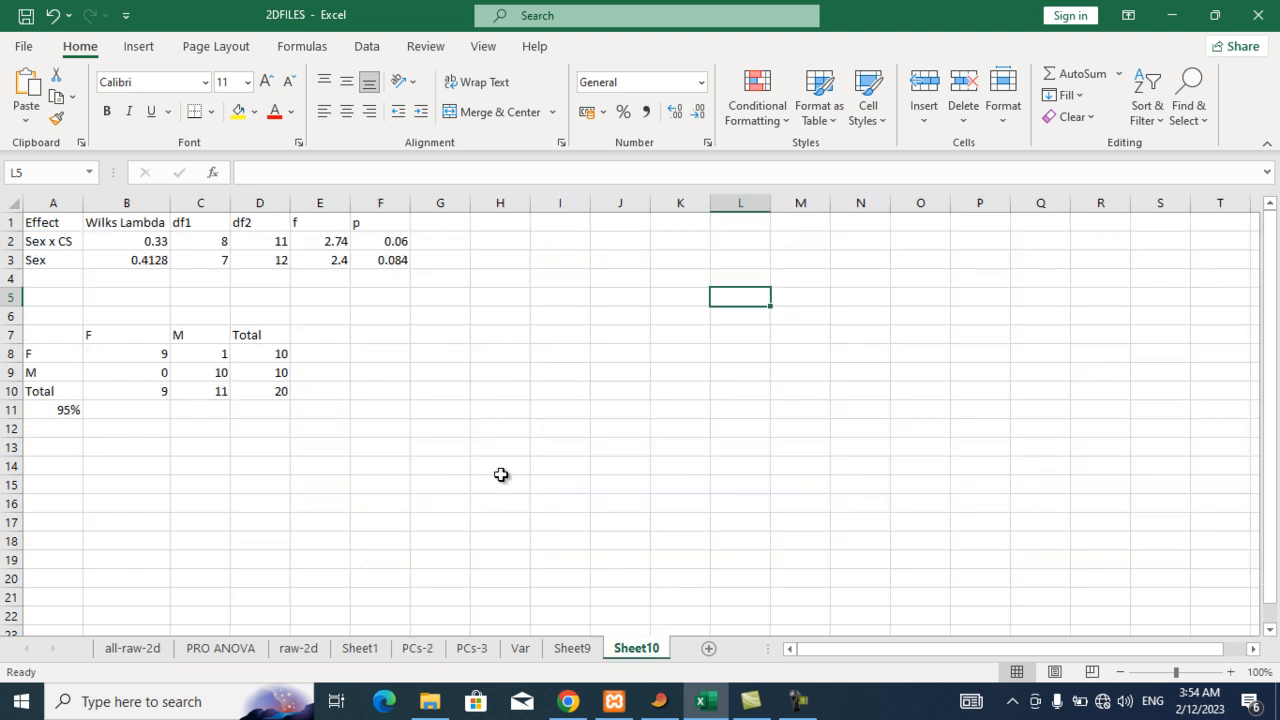
pyautogui.click(574, 651)
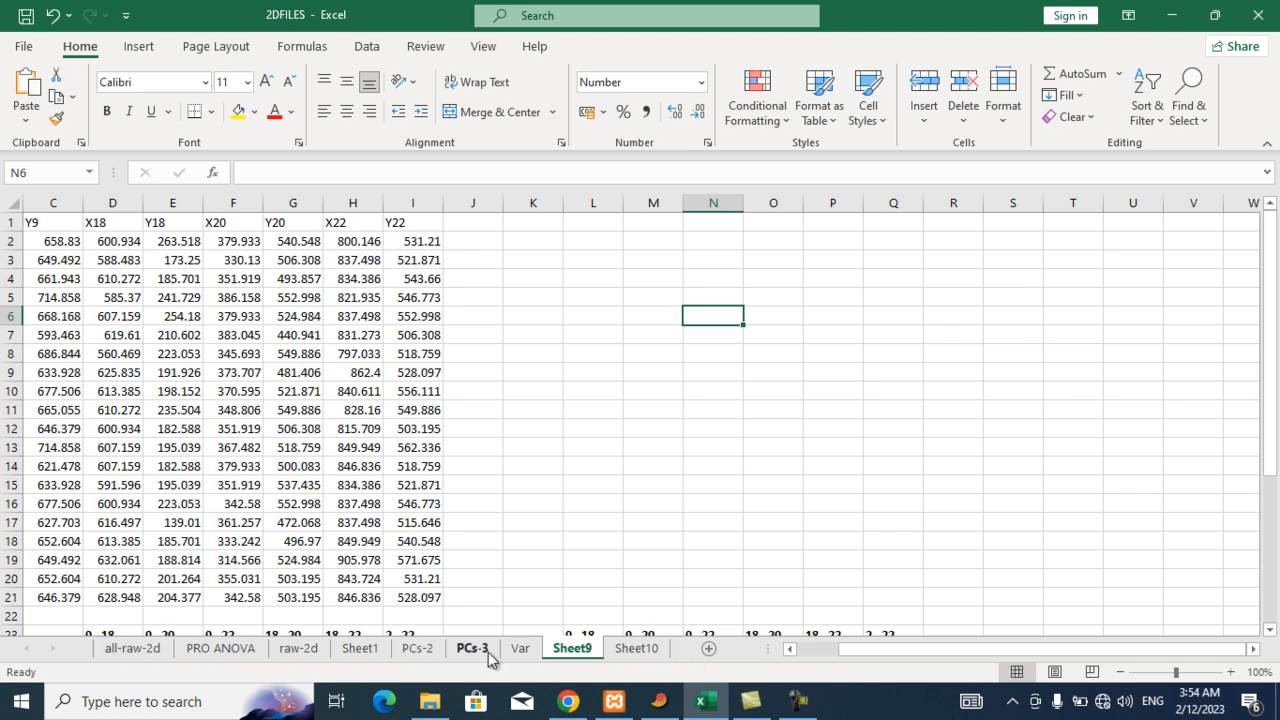
pyautogui.click(637, 654)
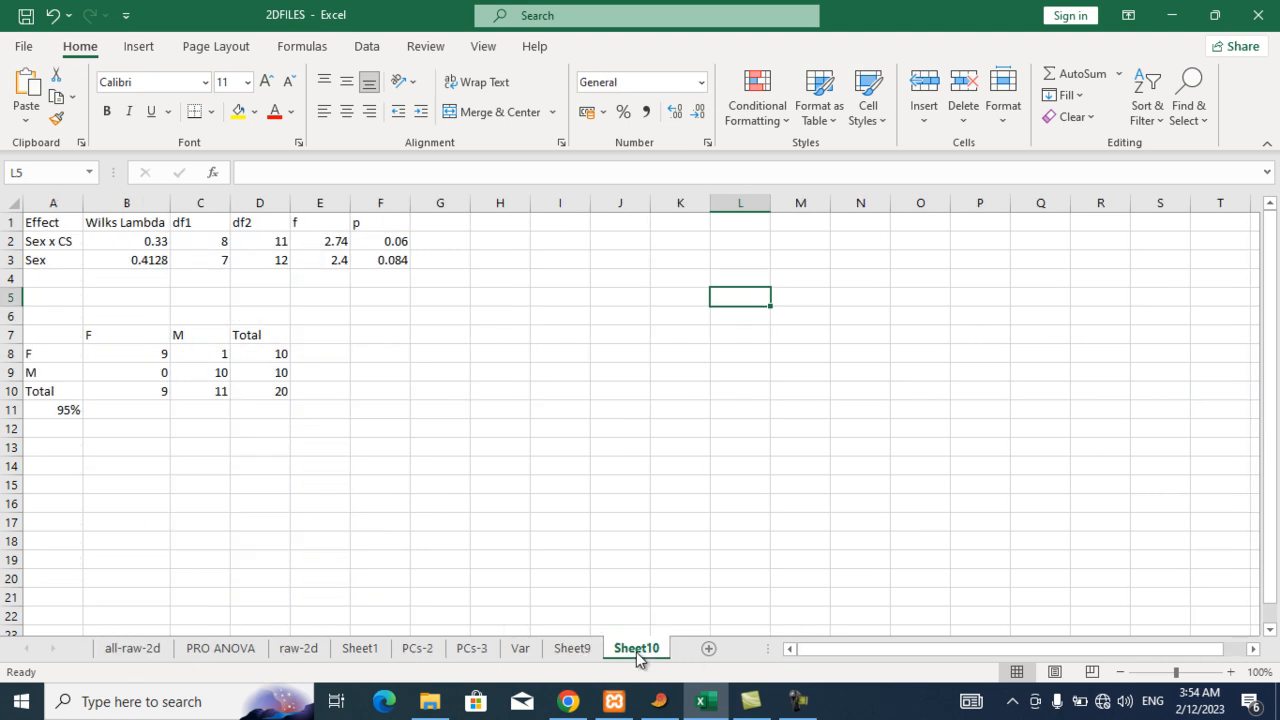
pyautogui.click(583, 655)
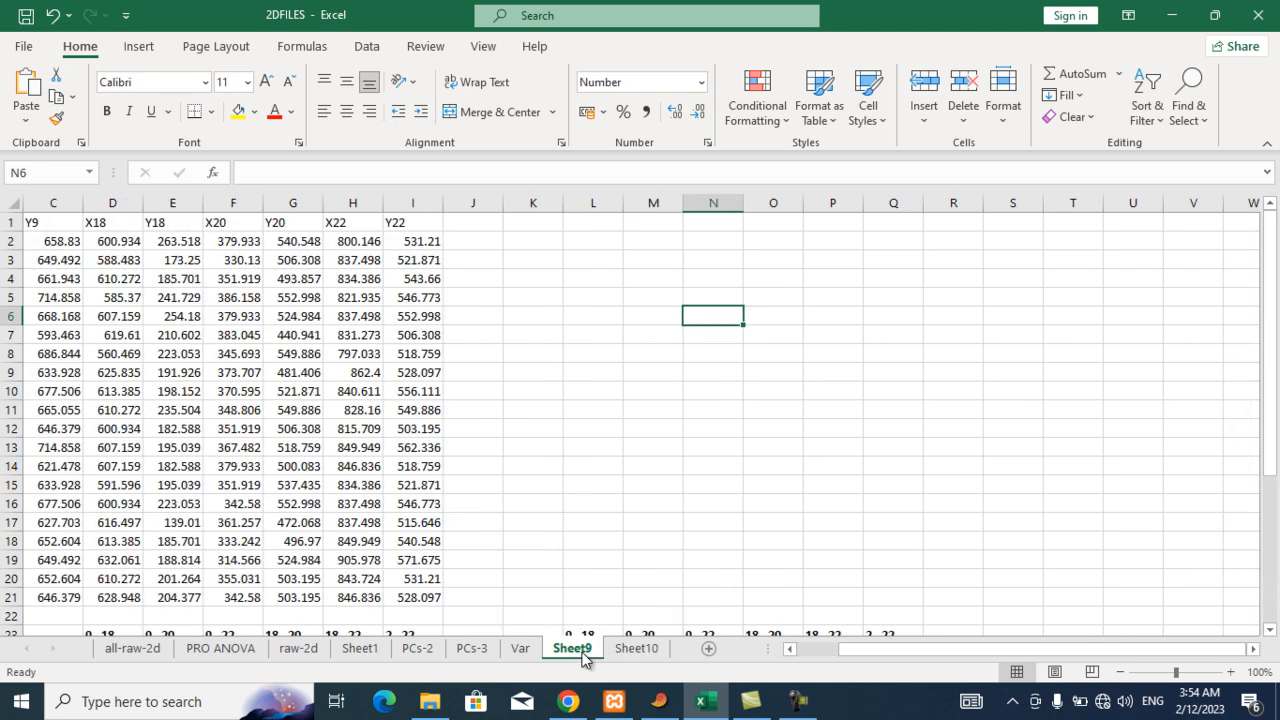
pyautogui.moveTo(906, 650)
pyautogui.mouseDown()
pyautogui.moveTo(815, 661)
pyautogui.moveTo(790, 649)
pyautogui.moveTo(892, 650)
pyautogui.mouseUp()
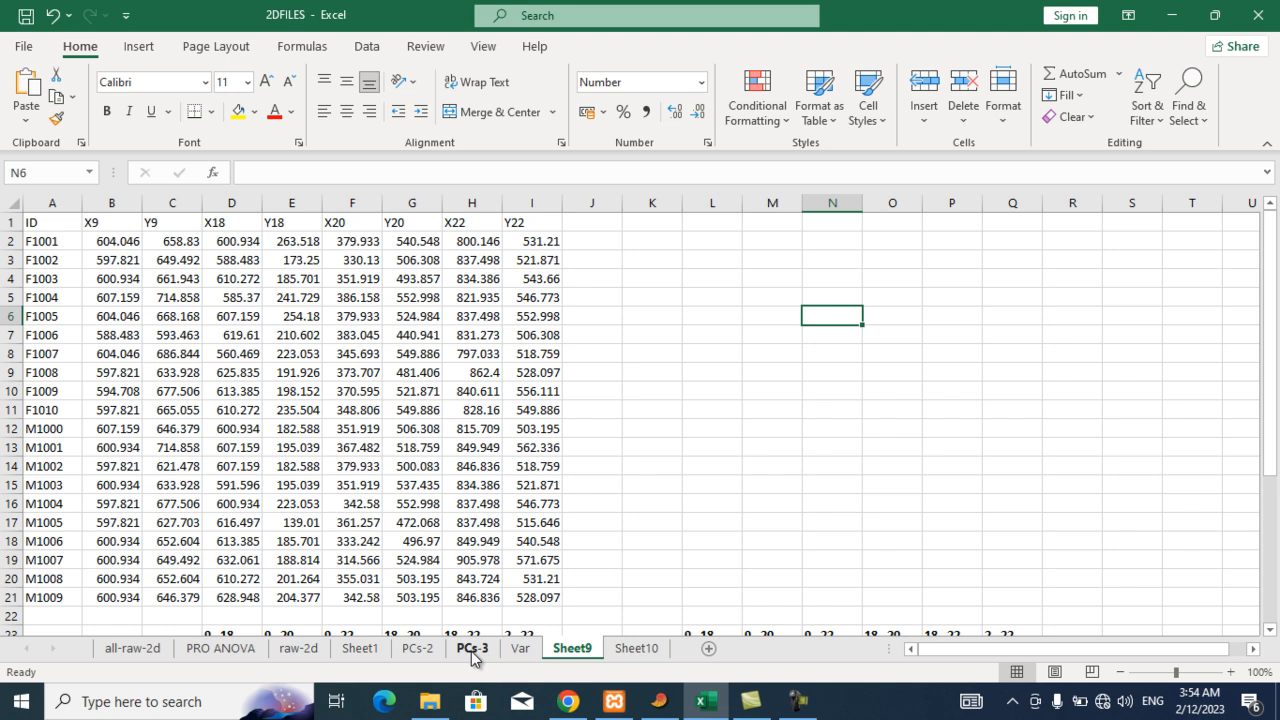
# Return to Sheet1 and select the whole table of IDs, species and PC scores.
pyautogui.click(361, 649)
pyautogui.click(434, 451)
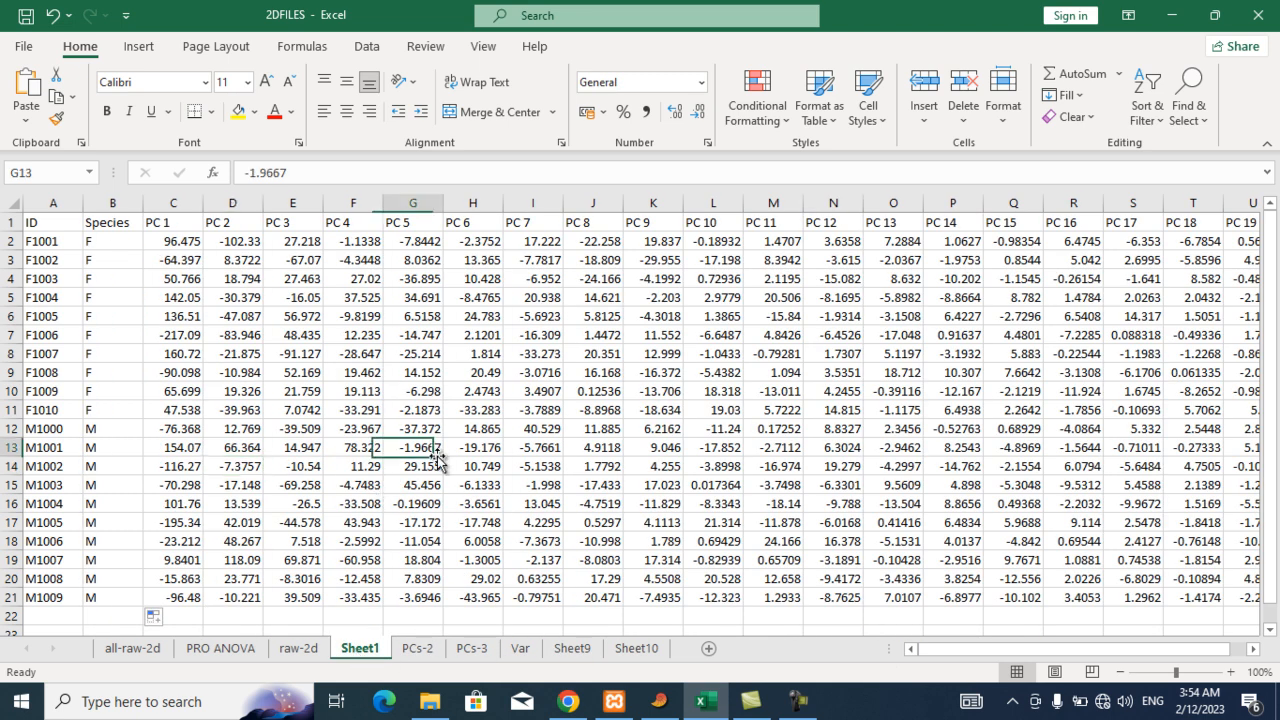
pyautogui.scroll(-2, 630, 465)
pyautogui.scroll(2, 640, 462)
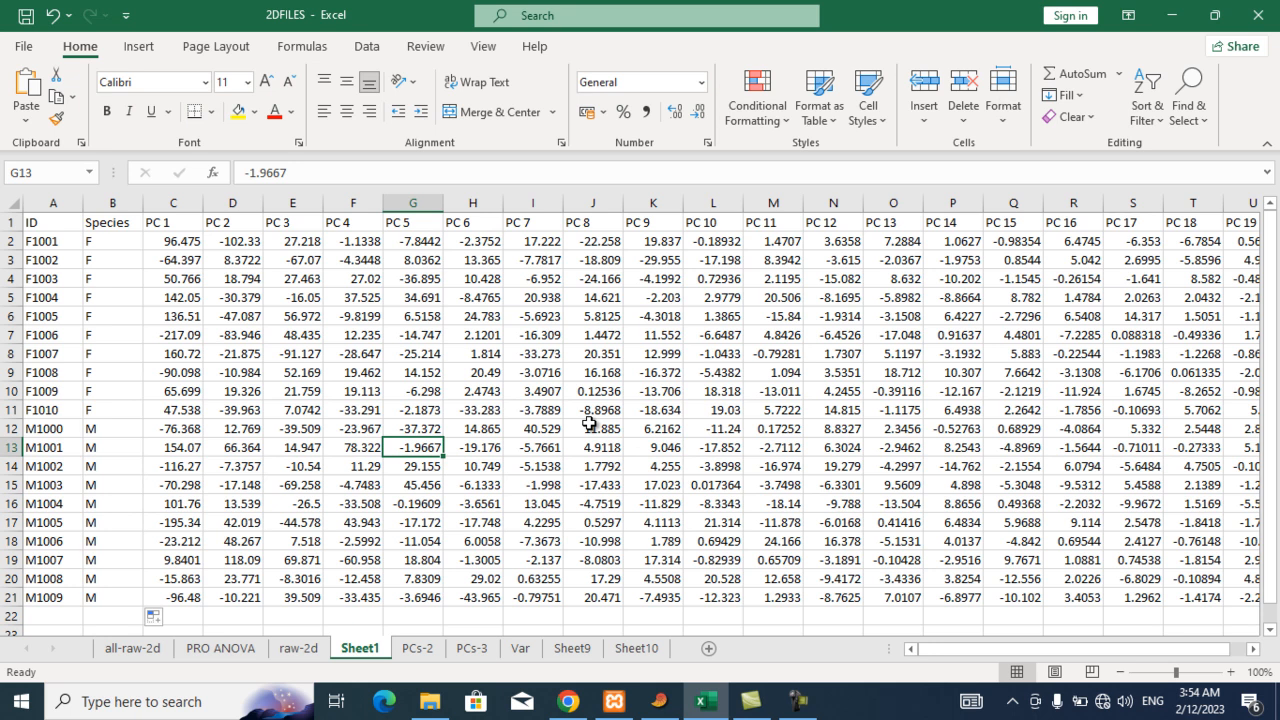
pyautogui.hotkey('ctrl', 'a')
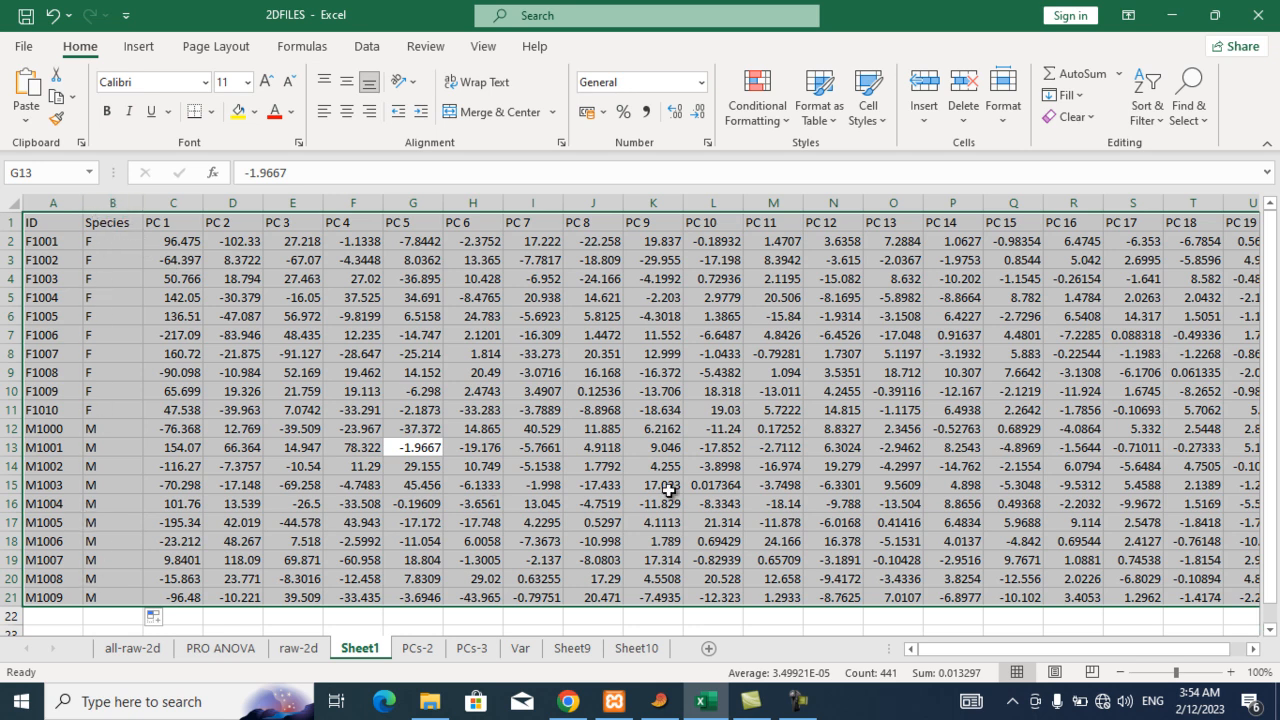
# Switch to PAST, close the principal components analysis results and start a new empty data sheet, discarding the unsaved coordinates.
pyautogui.click(656, 704)
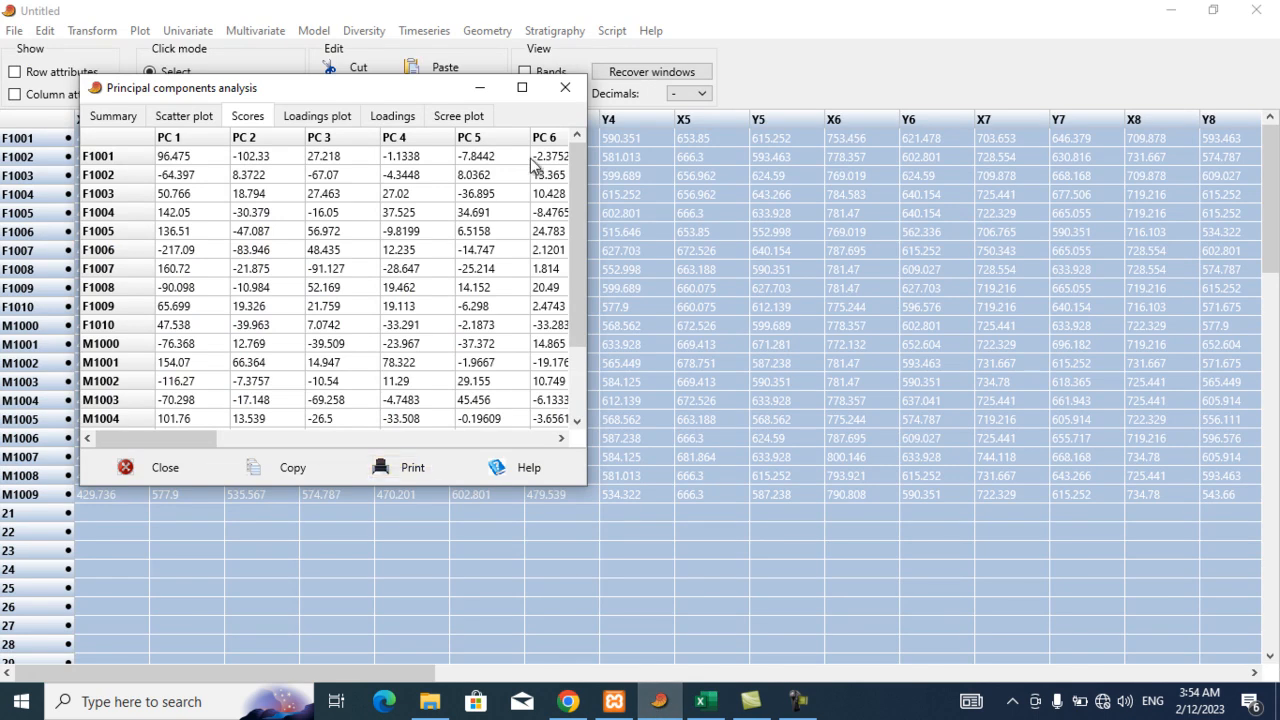
pyautogui.click(563, 90)
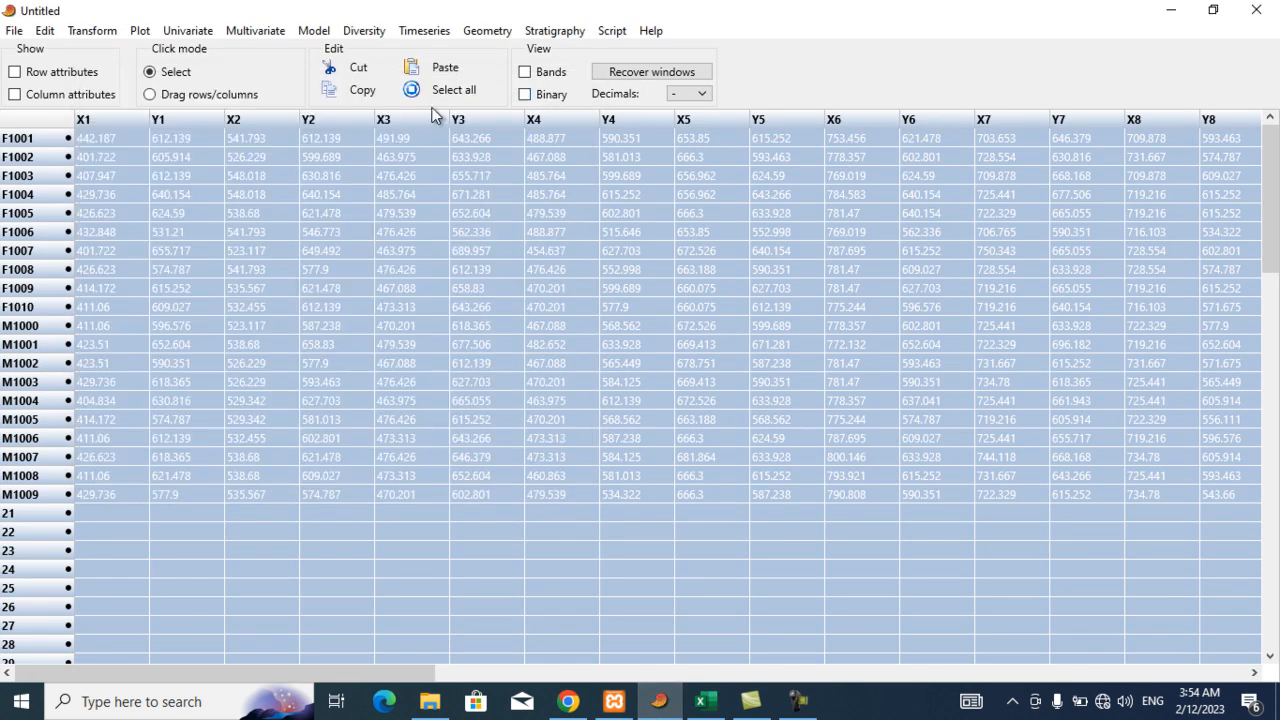
pyautogui.click(15, 31)
pyautogui.click(43, 53)
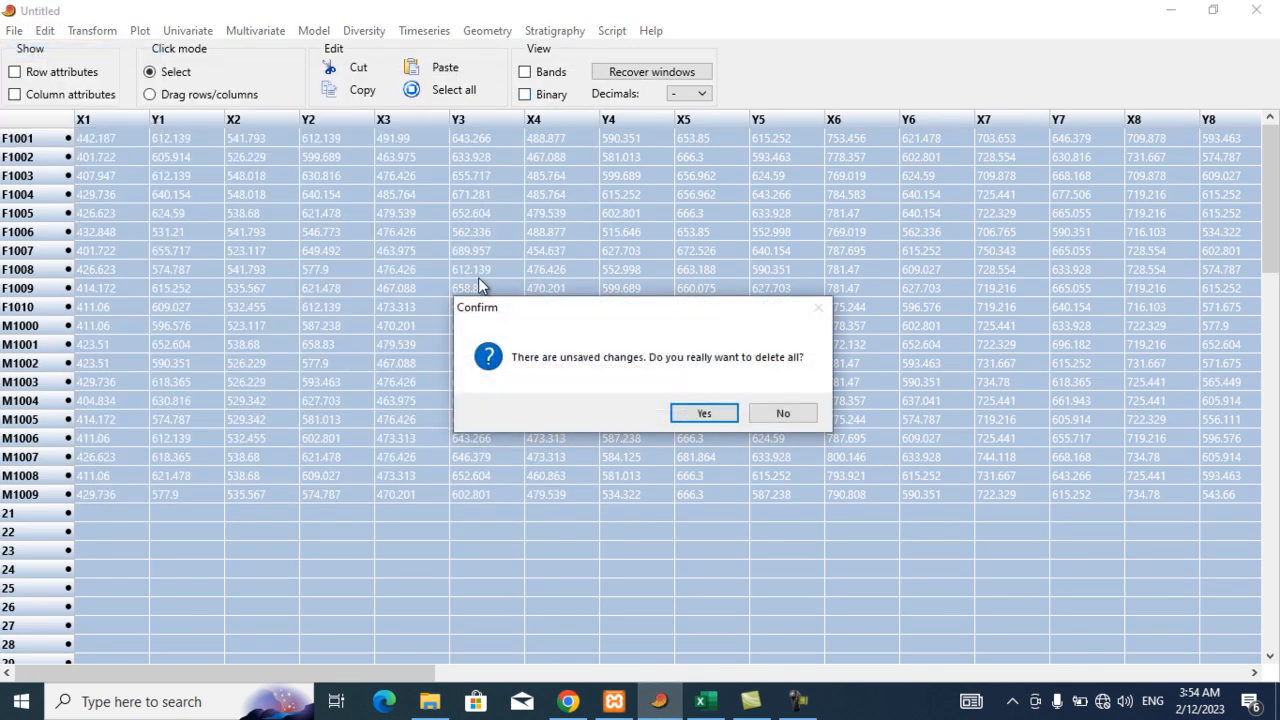
pyautogui.click(704, 414)
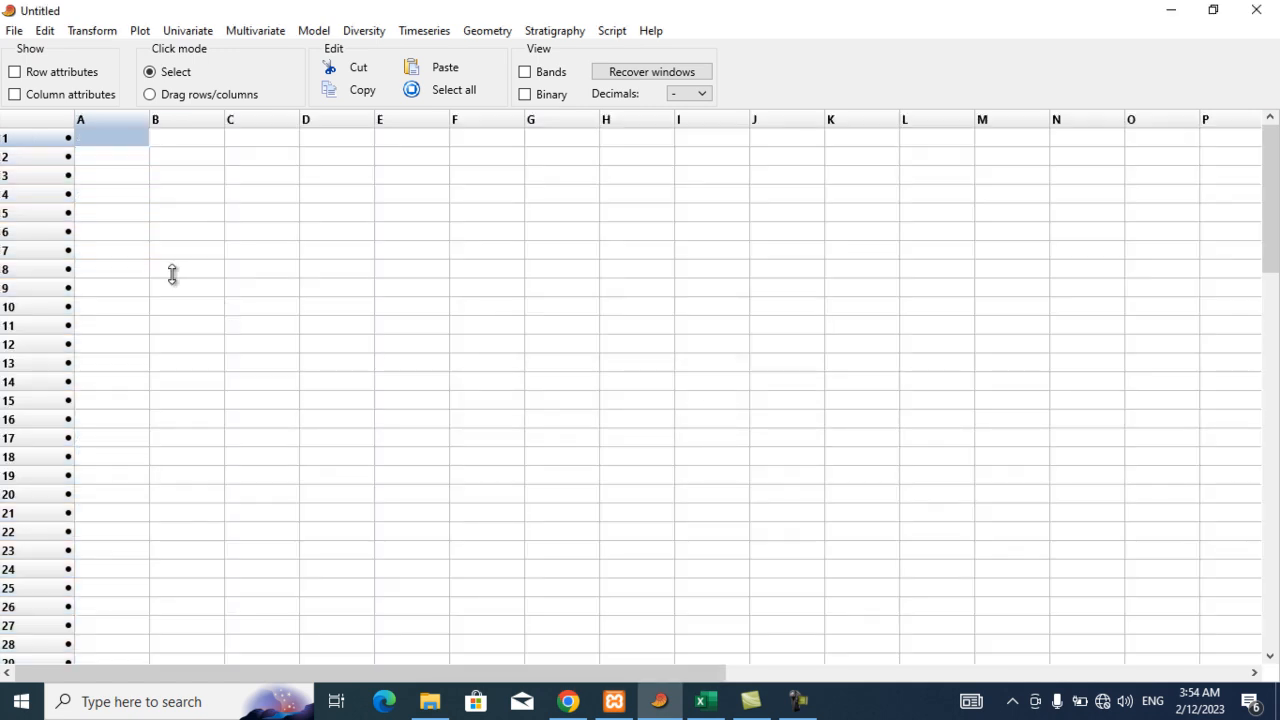
# Show row and column attributes, paste the clipboard data from the Name cell, and hide the attributes again.
pyautogui.click(16, 73)
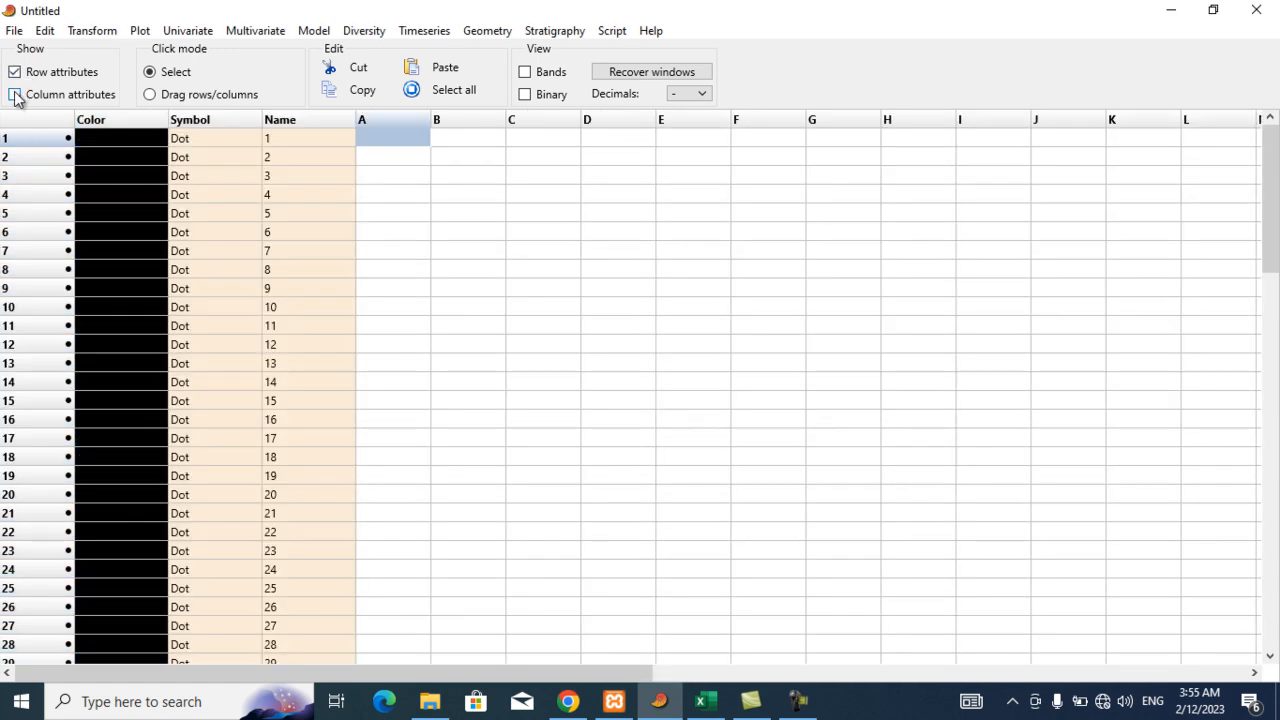
pyautogui.click(16, 93)
pyautogui.click(320, 156)
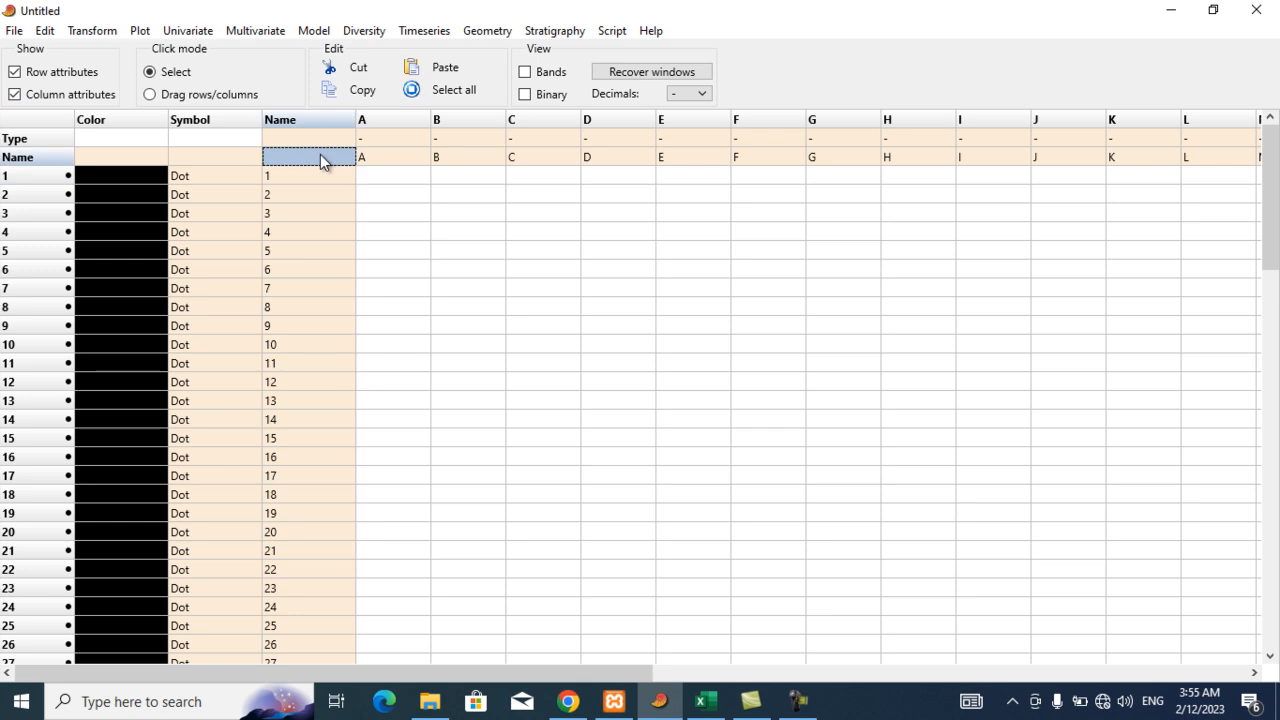
pyautogui.click(445, 68)
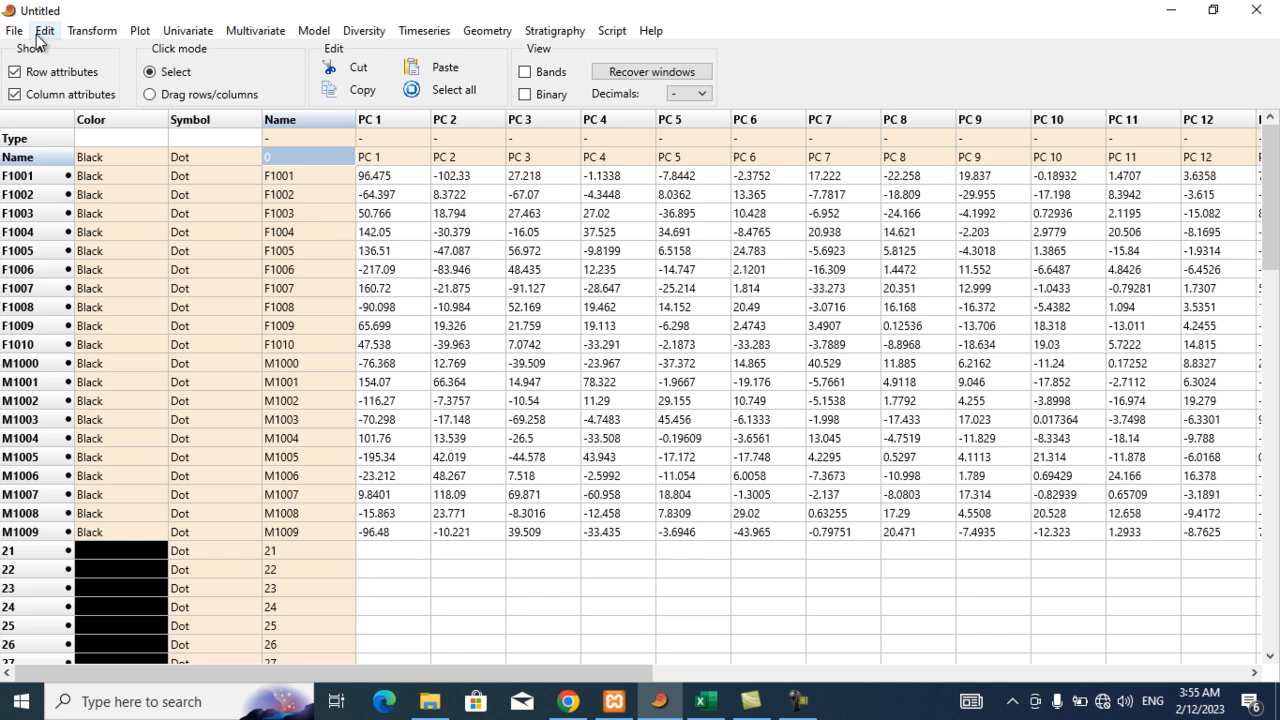
pyautogui.click(15, 72)
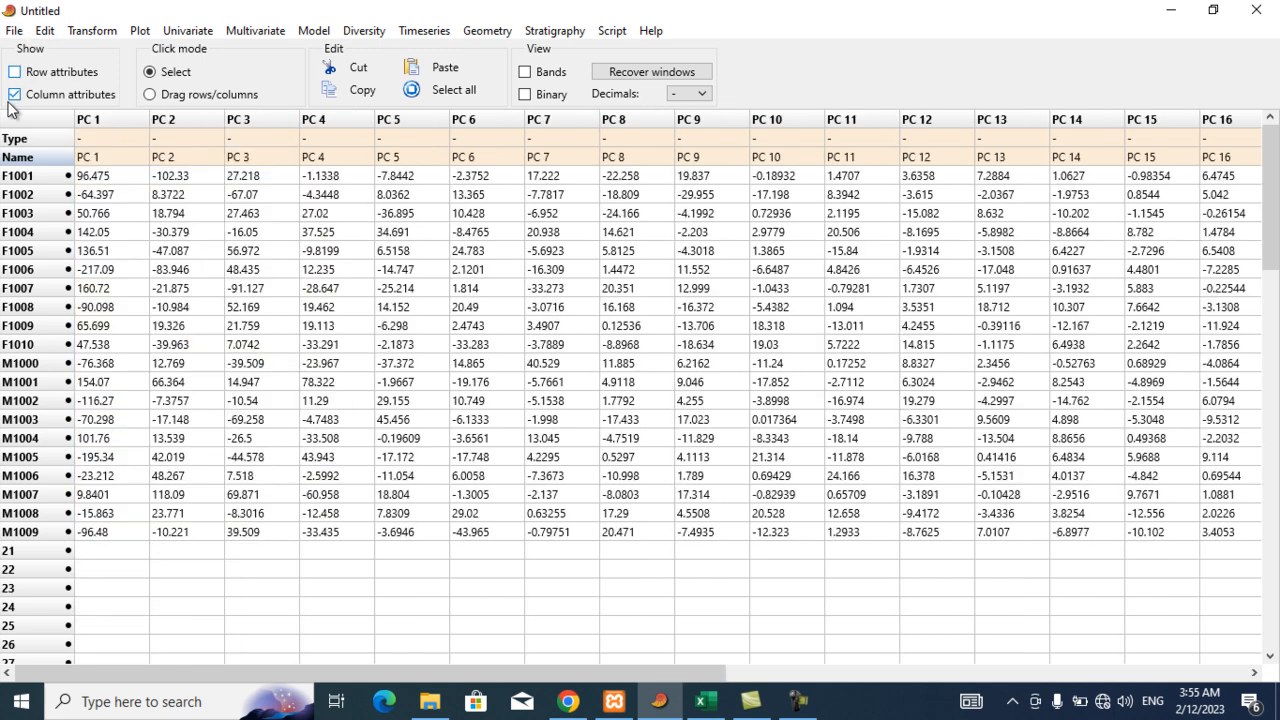
pyautogui.click(15, 94)
# Discard the pasted PC scores by starting a new empty data sheet.
pyautogui.click(14, 30)
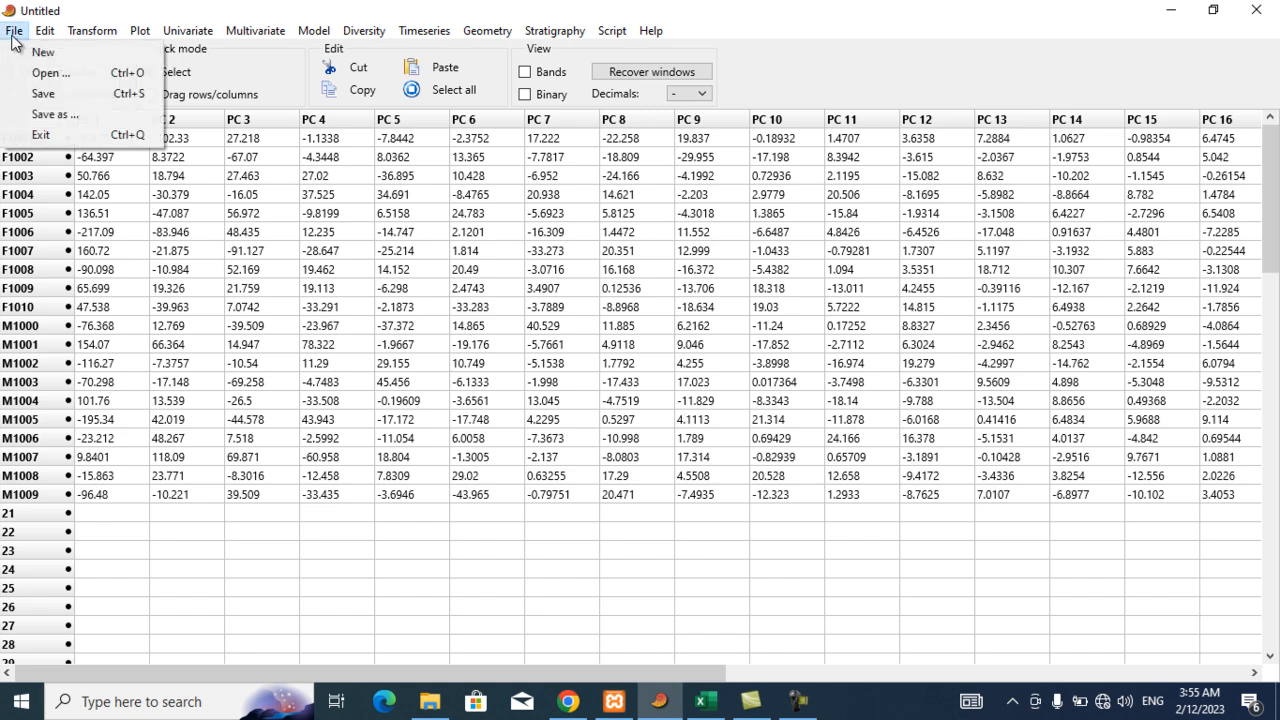
pyautogui.click(35, 49)
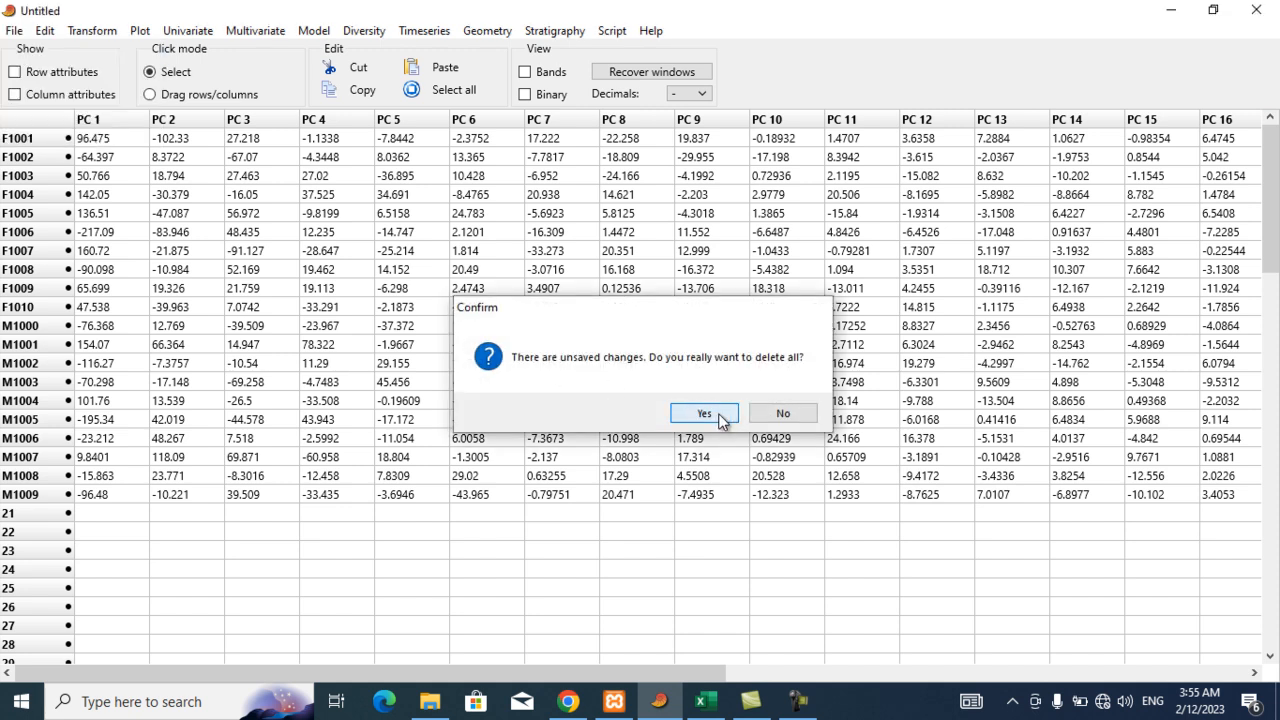
pyautogui.click(716, 412)
# Switch to Excel, copy the selected table of IDs, species and PC scores, and return to PAST.
pyautogui.click(705, 701)
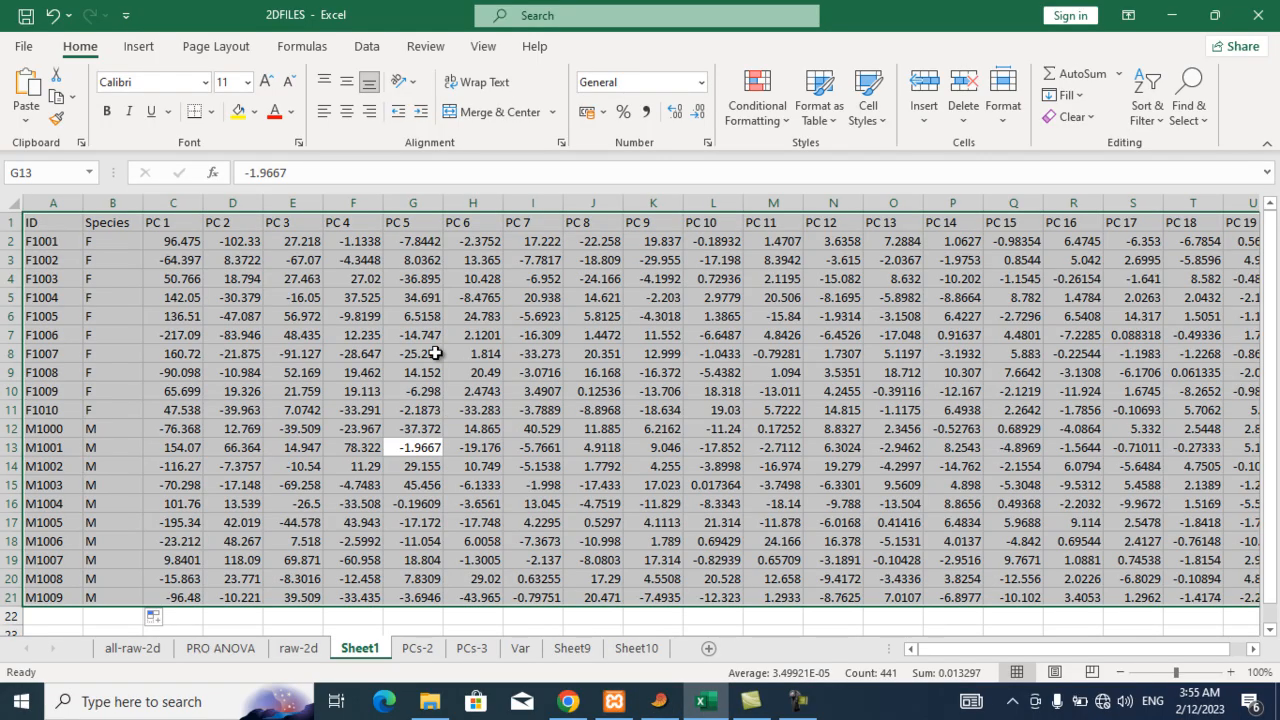
pyautogui.hotkey('ctrl', 'c')
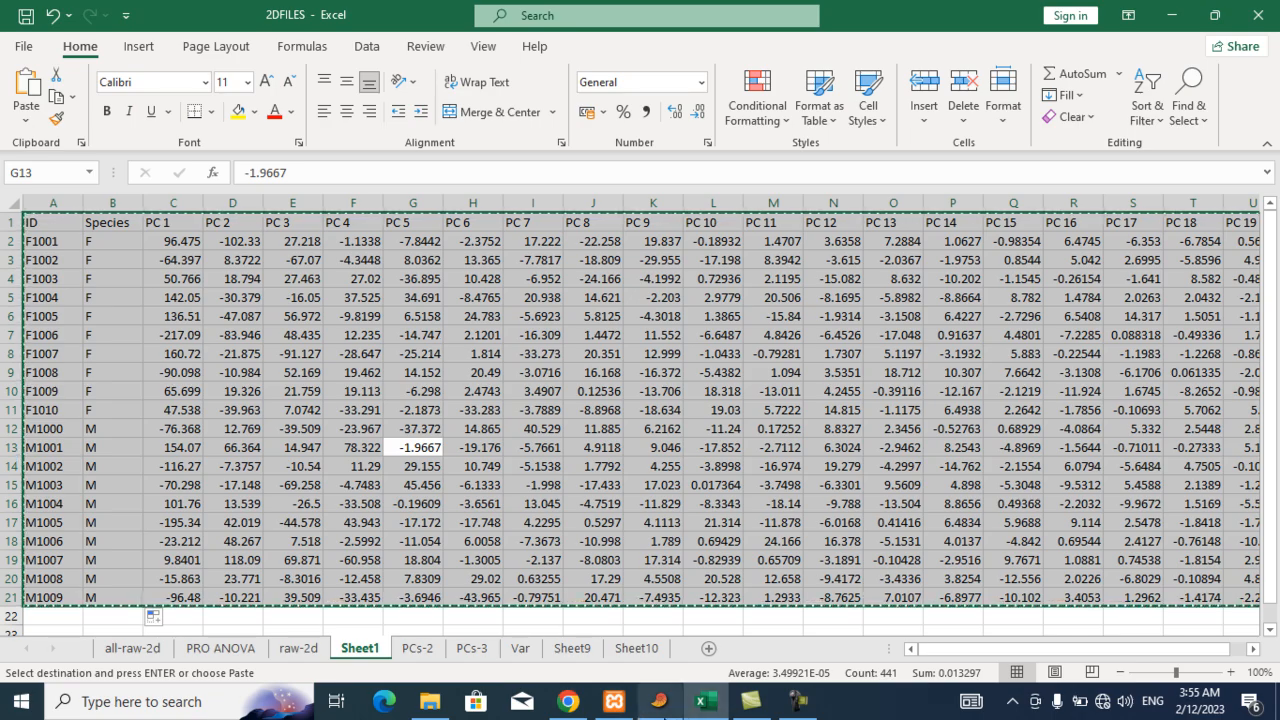
pyautogui.click(659, 701)
# Show the row and column attributes and paste the copied table starting at the empty Name cell.
pyautogui.click(15, 73)
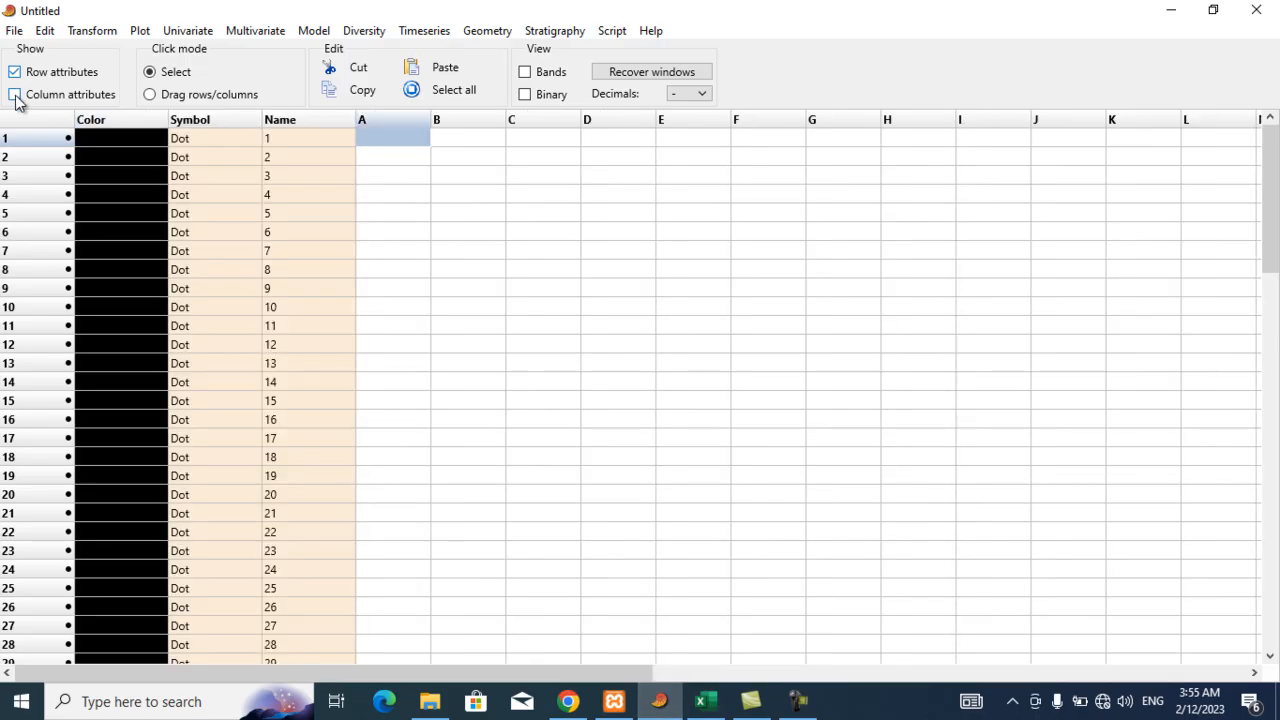
pyautogui.click(15, 94)
pyautogui.click(317, 156)
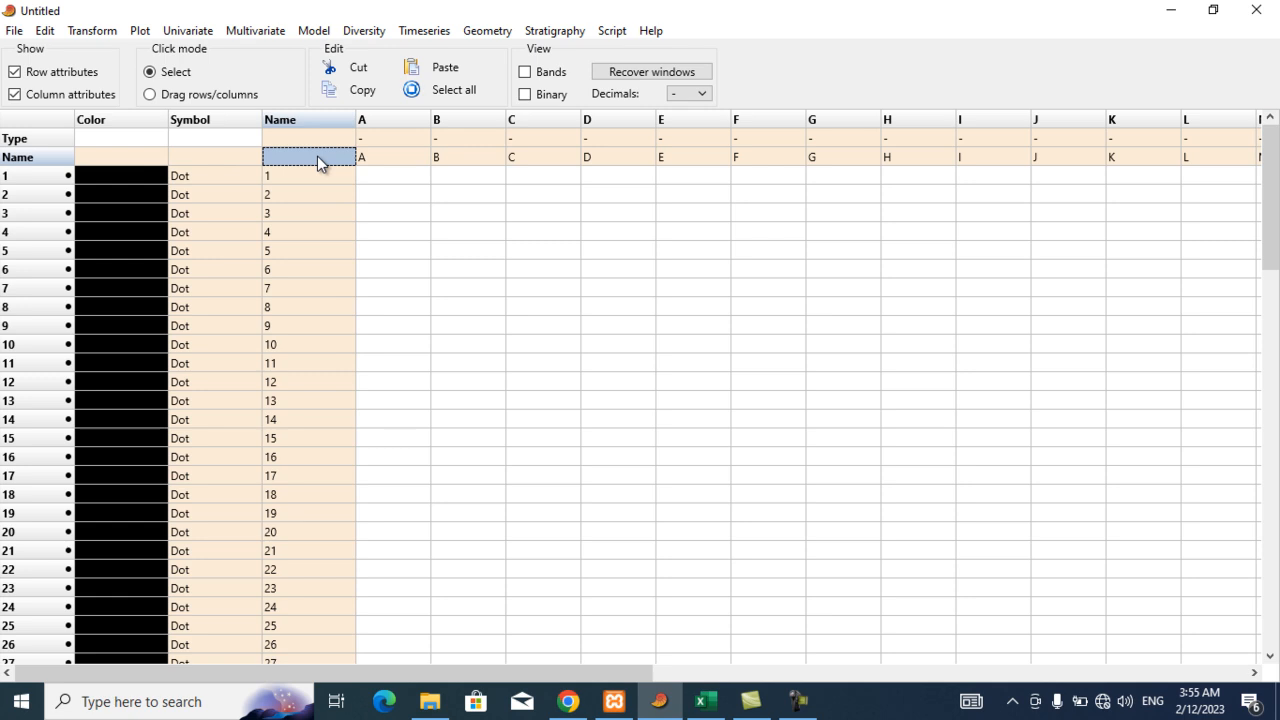
pyautogui.click(441, 70)
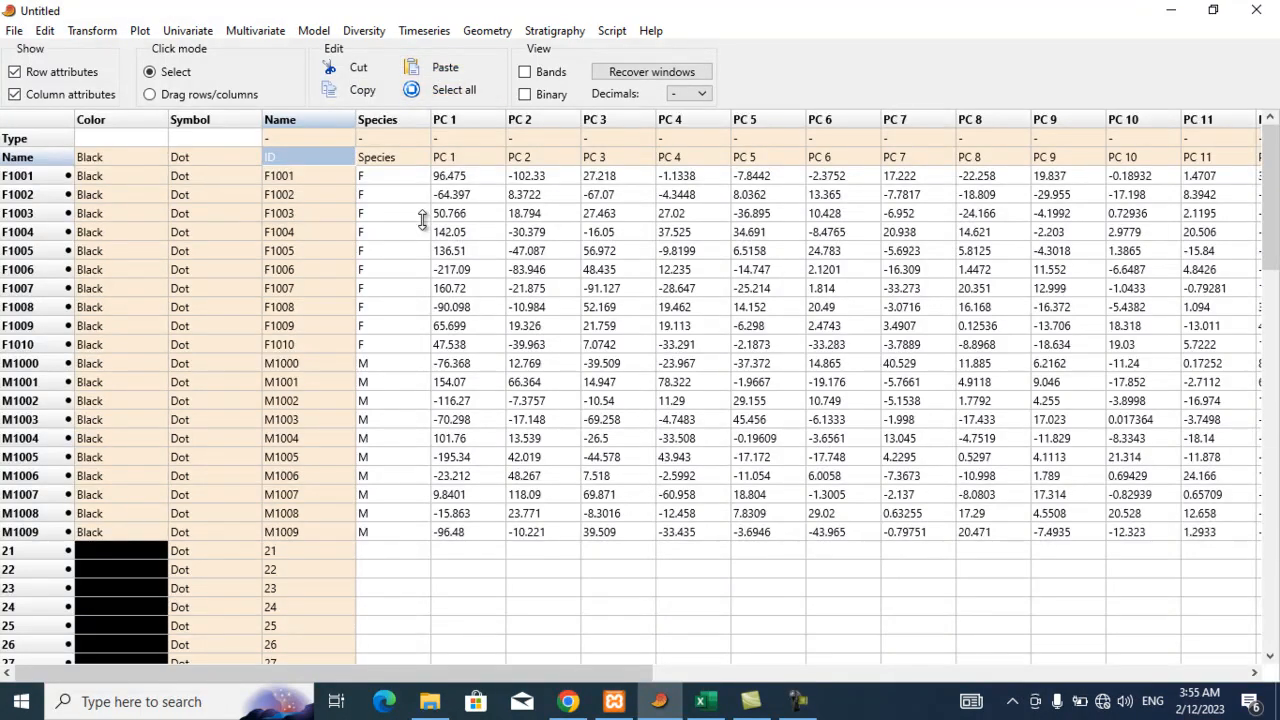
# Set the Species column's type to Group and hide the row and column attributes.
pyautogui.click(379, 142)
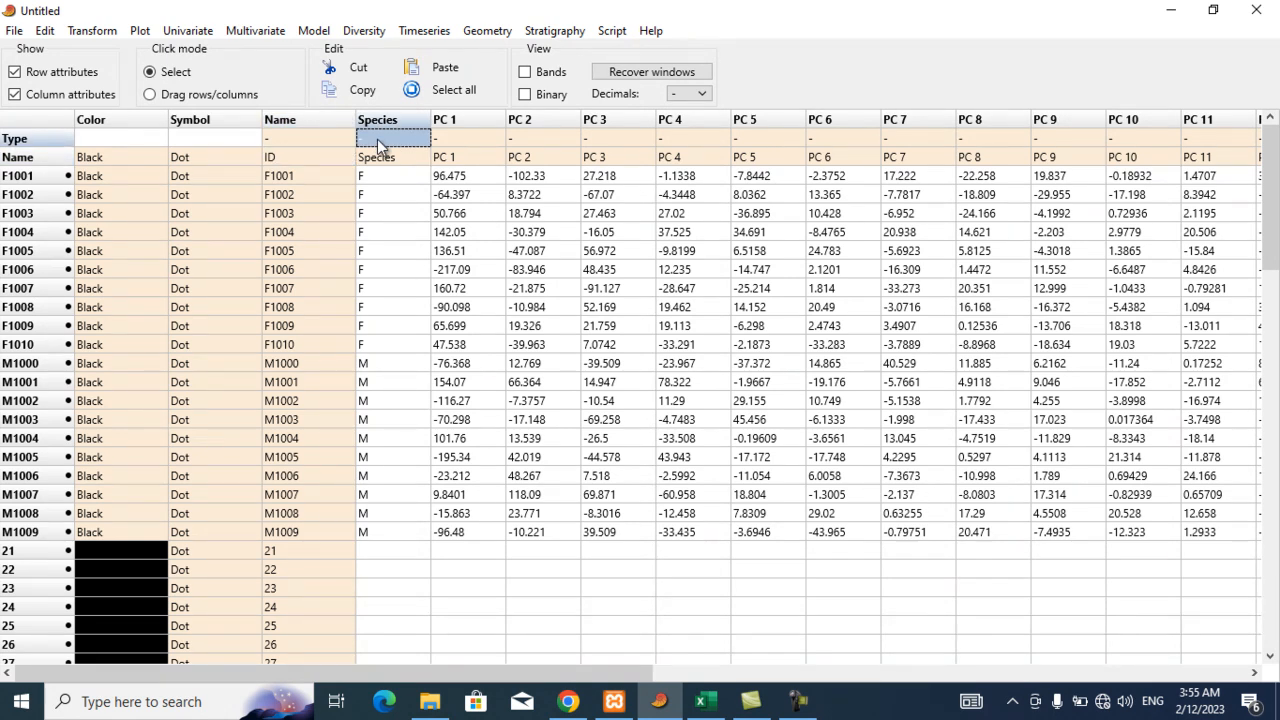
pyautogui.click(379, 145)
pyautogui.click(388, 177)
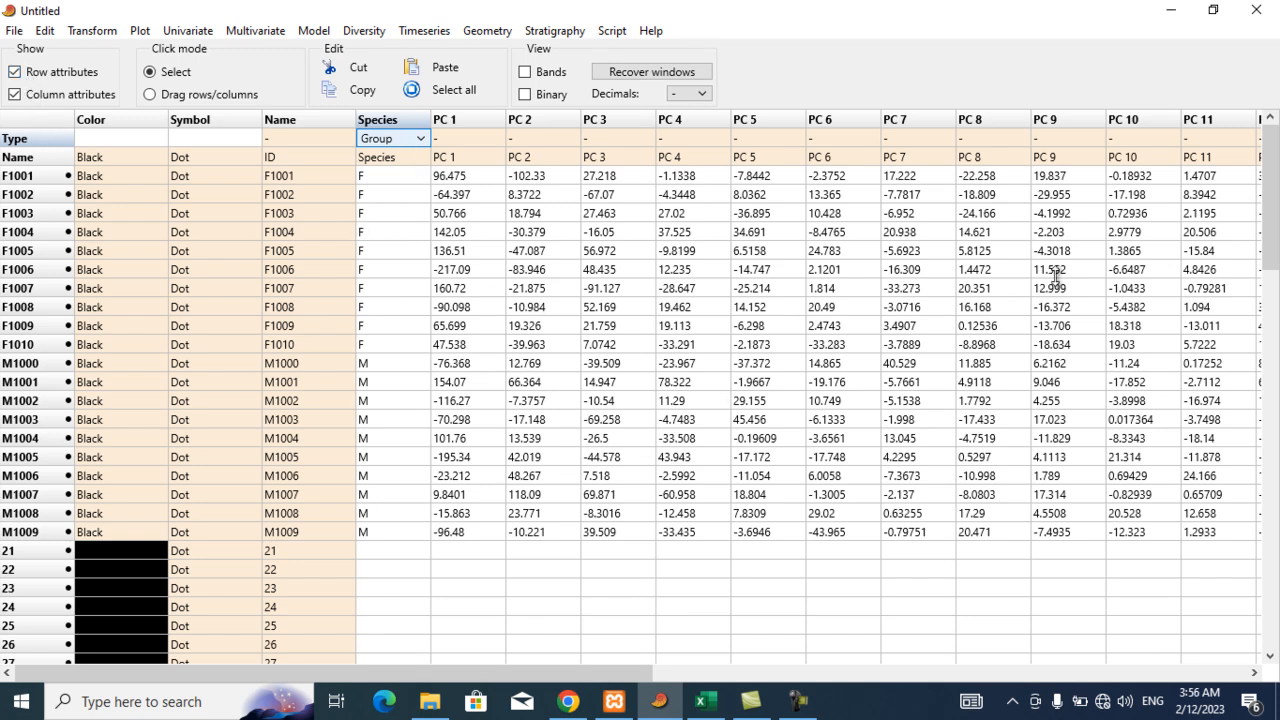
pyautogui.click(40, 80)
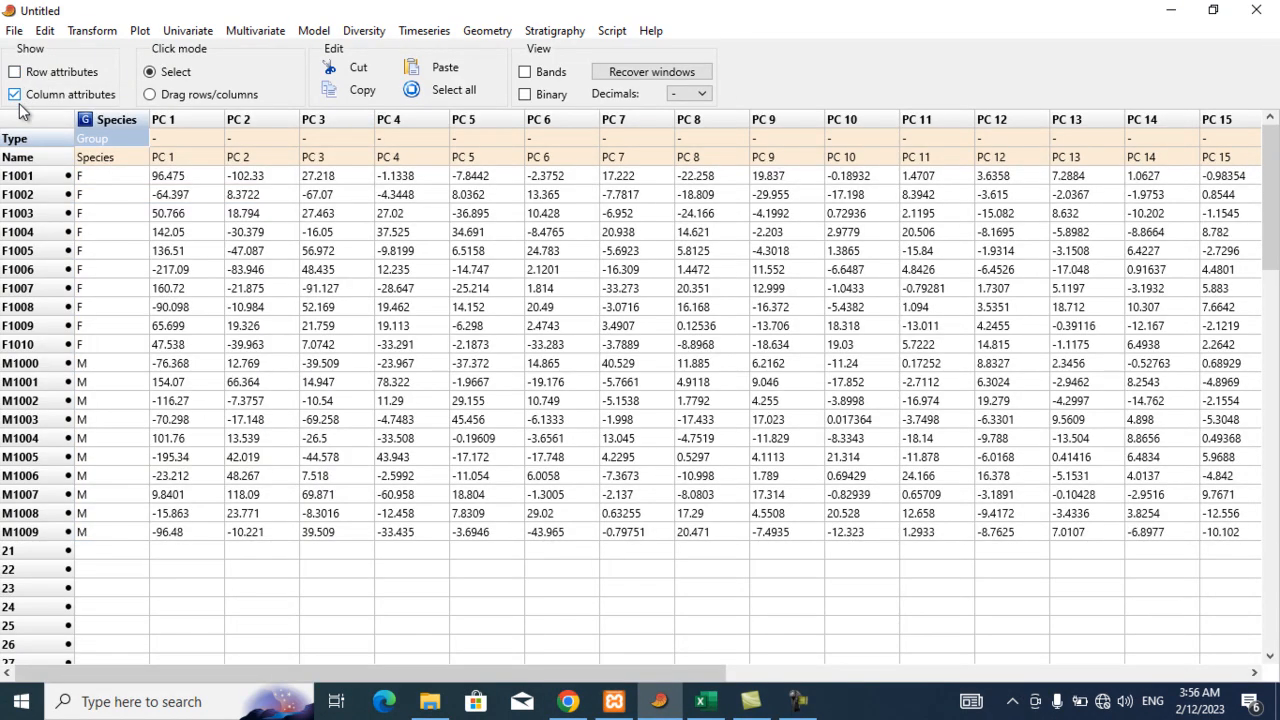
pyautogui.click(16, 95)
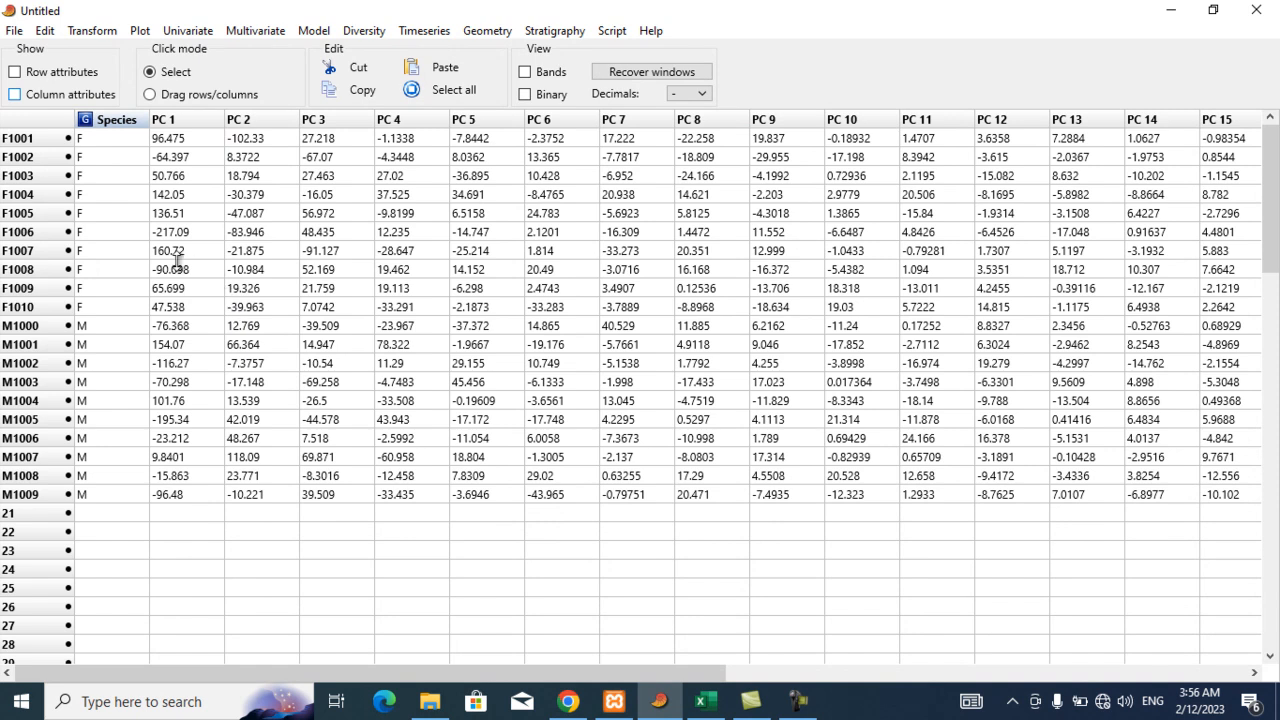
# Select the Species column and set the row color of group F to Blue.
pyautogui.click(118, 120)
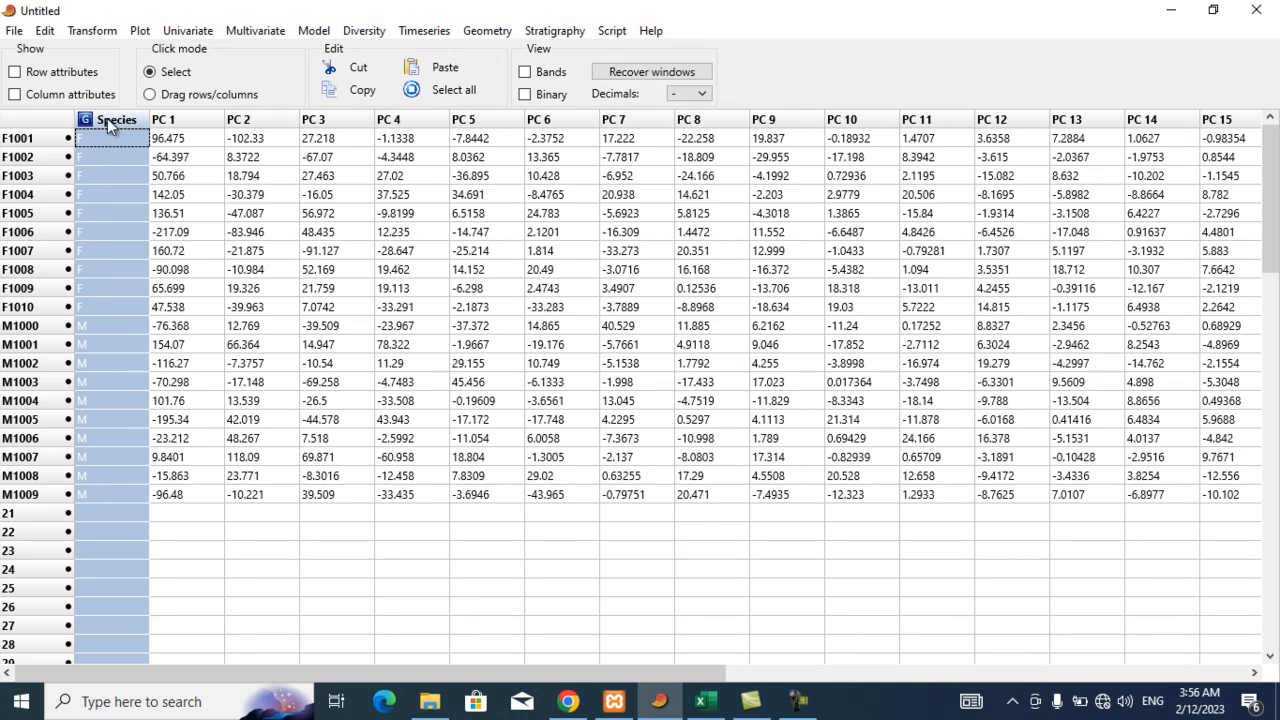
pyautogui.click(168, 120)
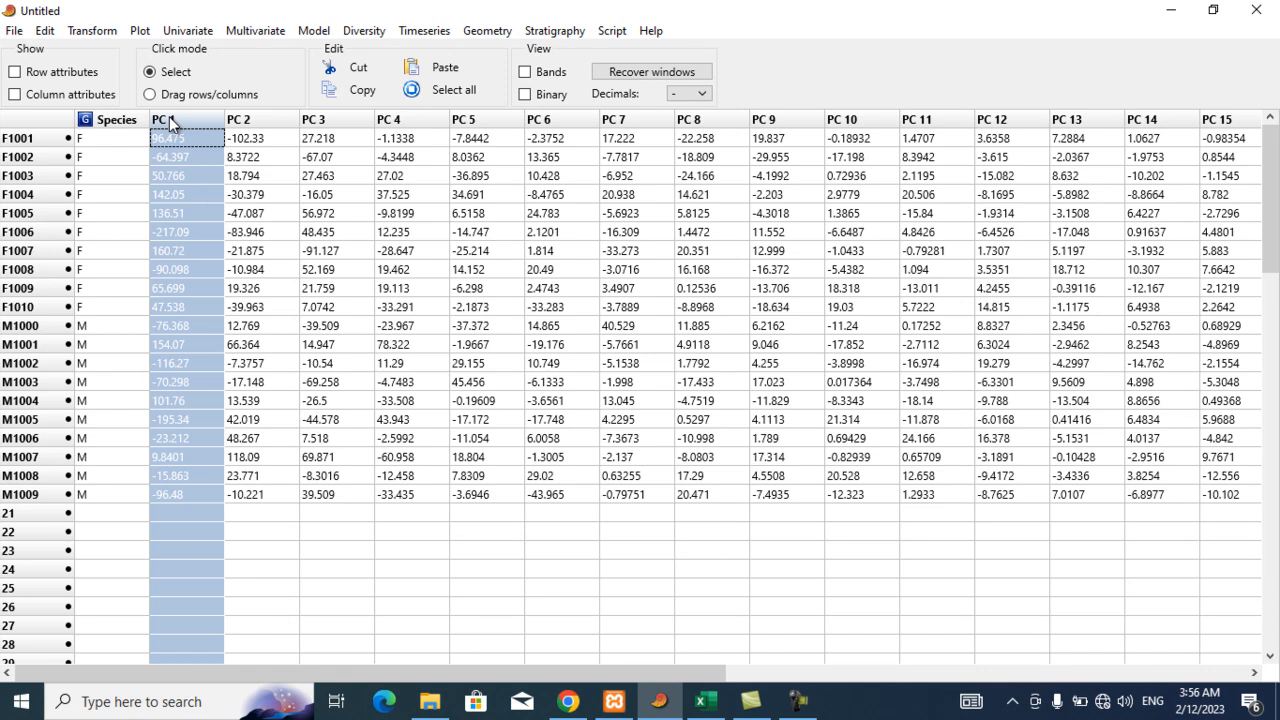
pyautogui.click(124, 120)
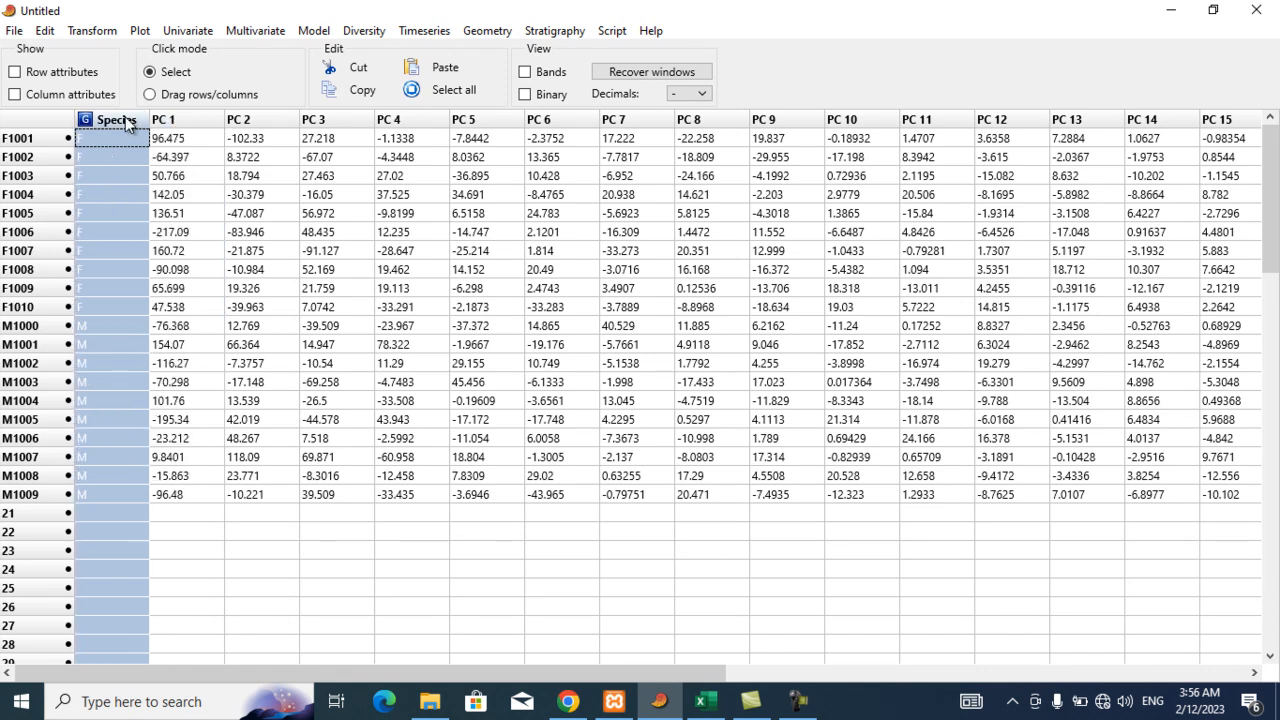
pyautogui.click(48, 31)
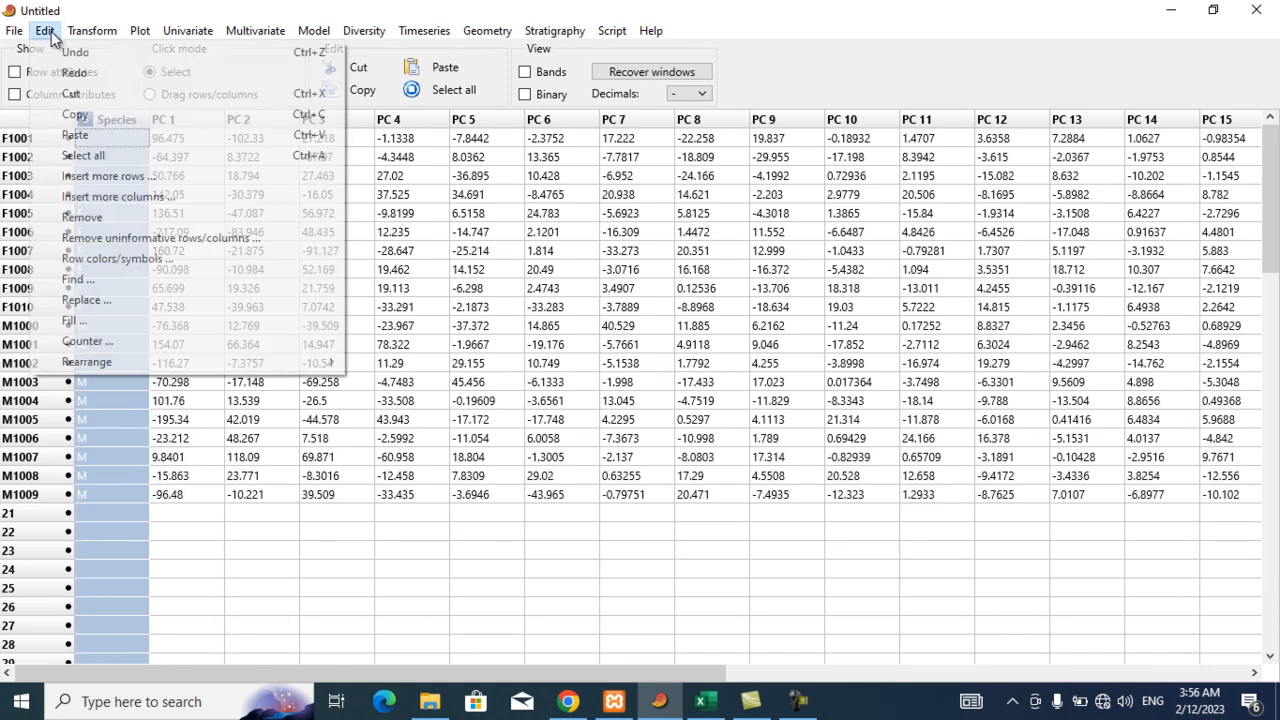
pyautogui.click(113, 262)
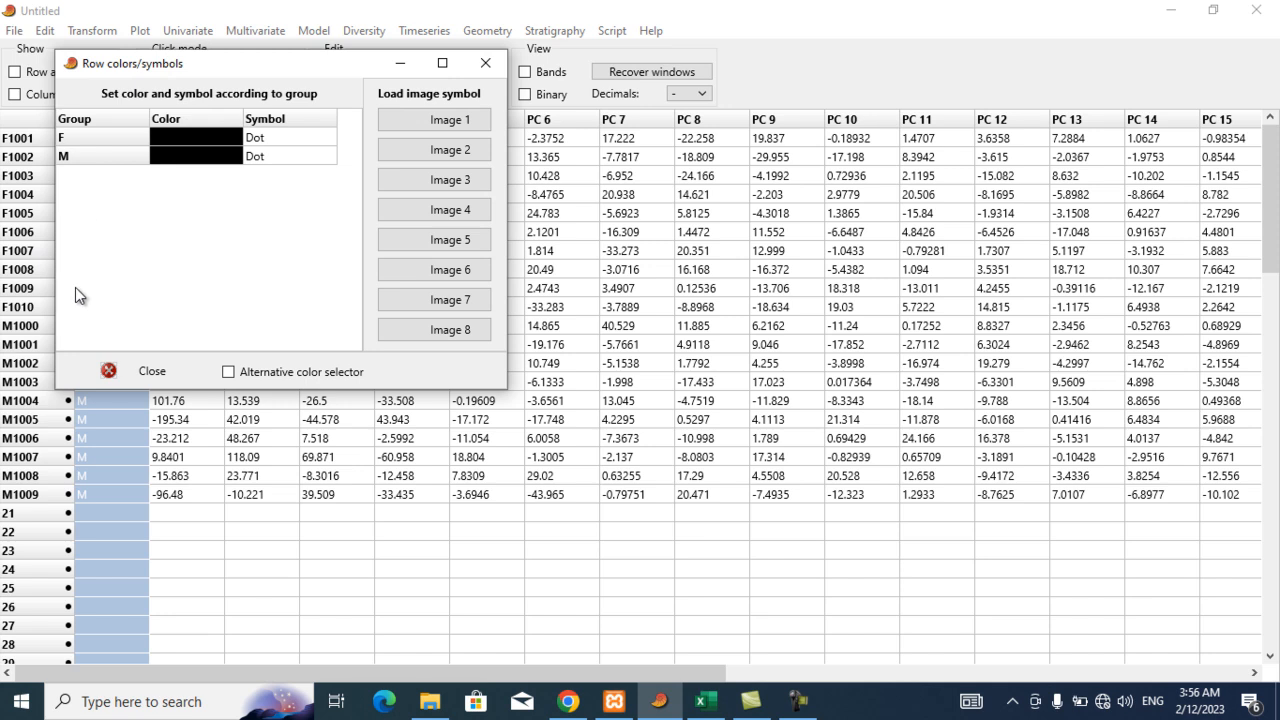
pyautogui.click(217, 136)
pyautogui.moveTo(232, 168)
pyautogui.mouseDown()
pyautogui.moveTo(234, 189)
pyautogui.moveTo(237, 173)
pyautogui.mouseUp()
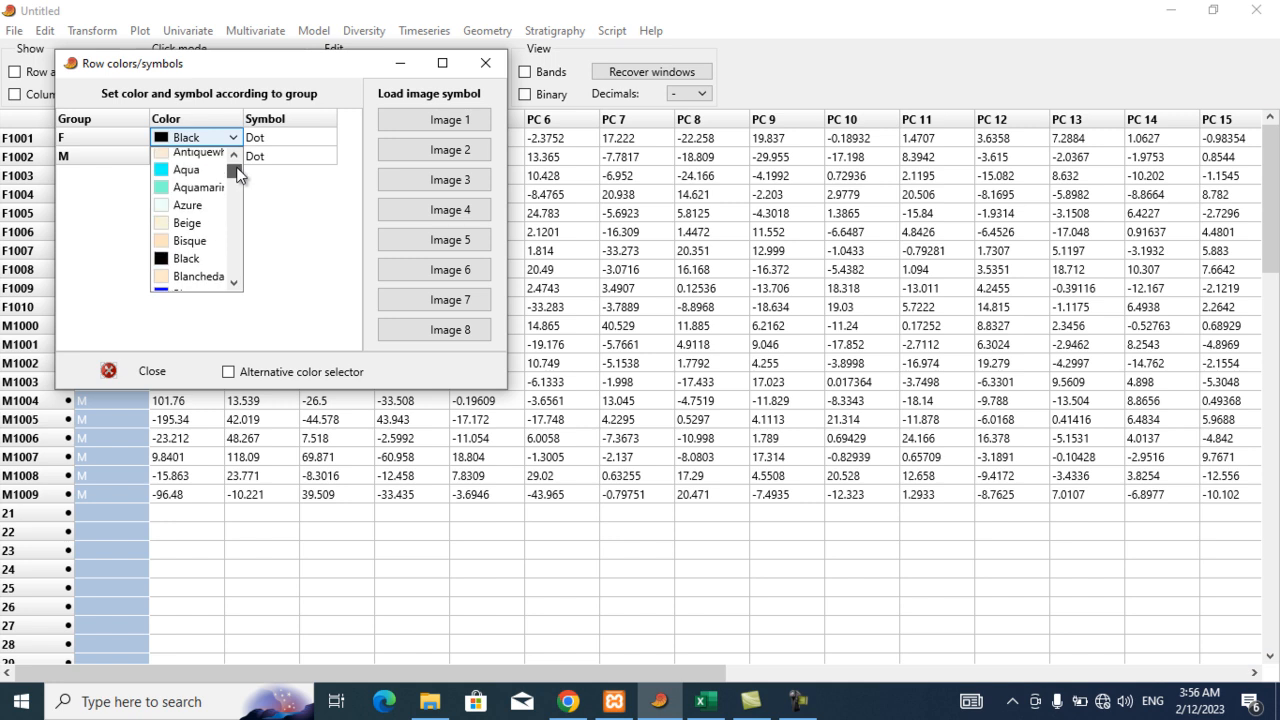
pyautogui.click(235, 283)
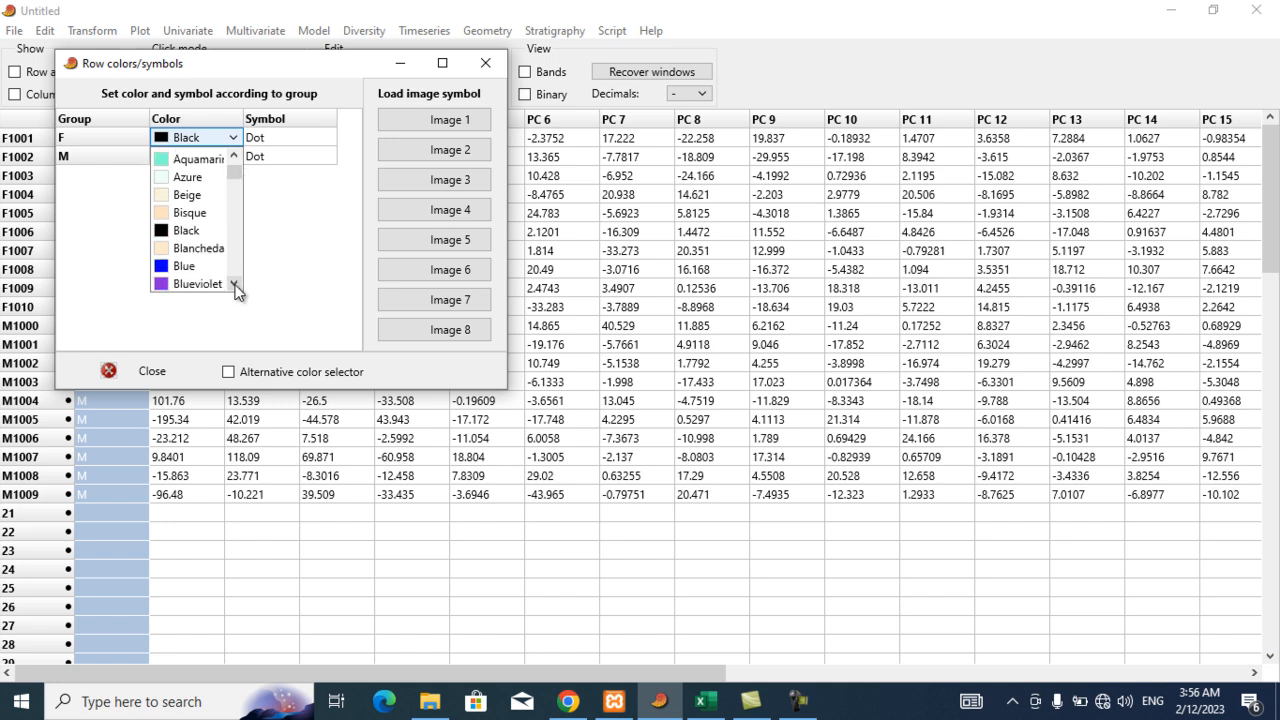
pyautogui.click(197, 265)
# Set the row color of group M to Chocolate and close the row colors/symbols dialog.
pyautogui.click(214, 157)
pyautogui.click(216, 159)
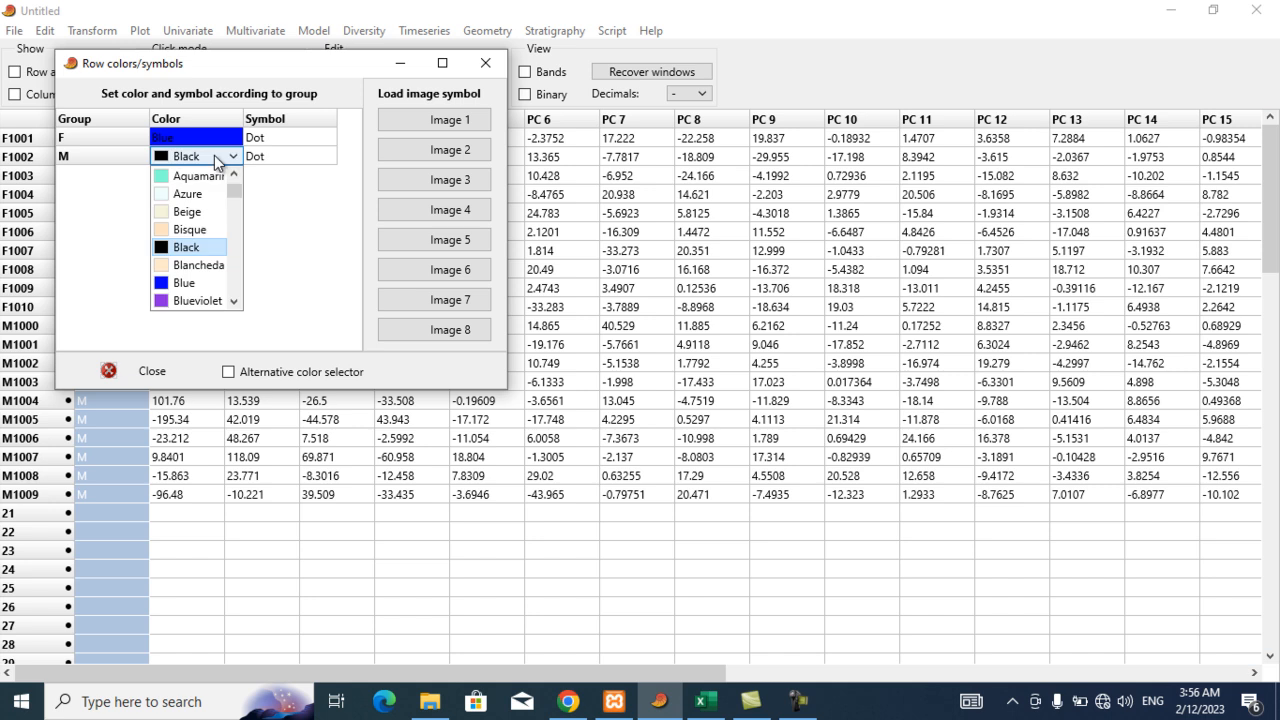
pyautogui.click(235, 302)
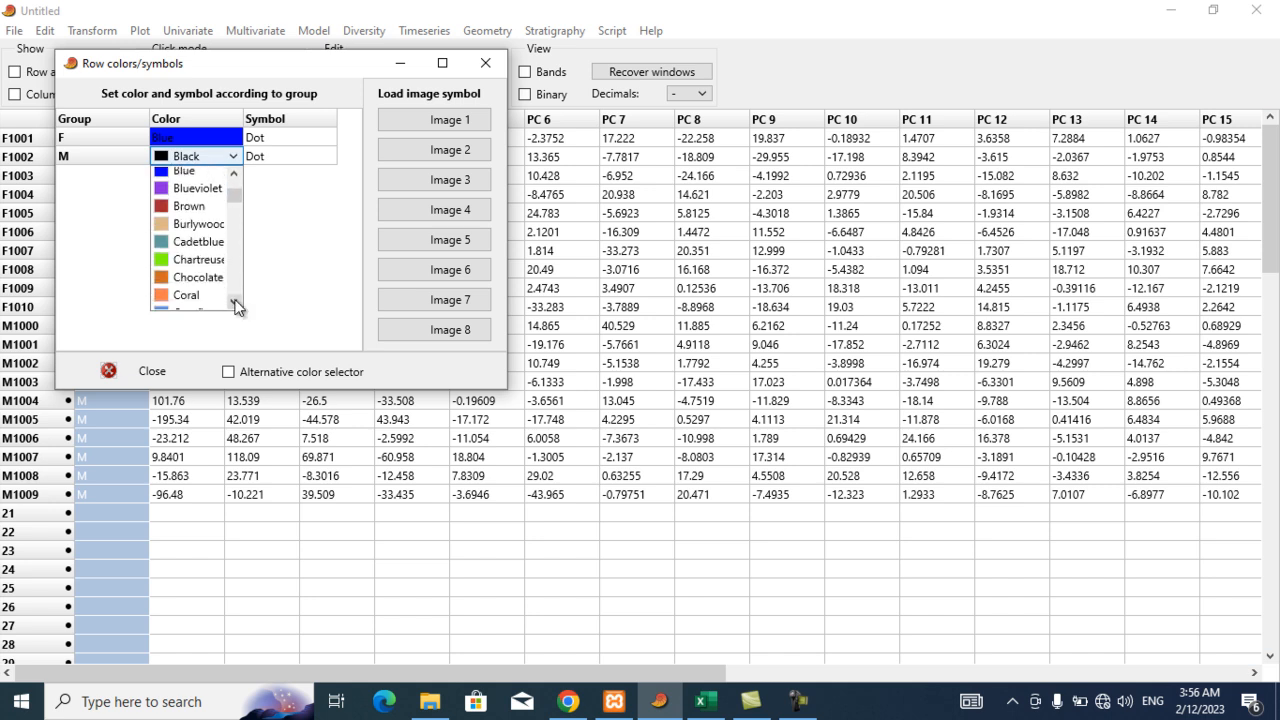
pyautogui.click(212, 278)
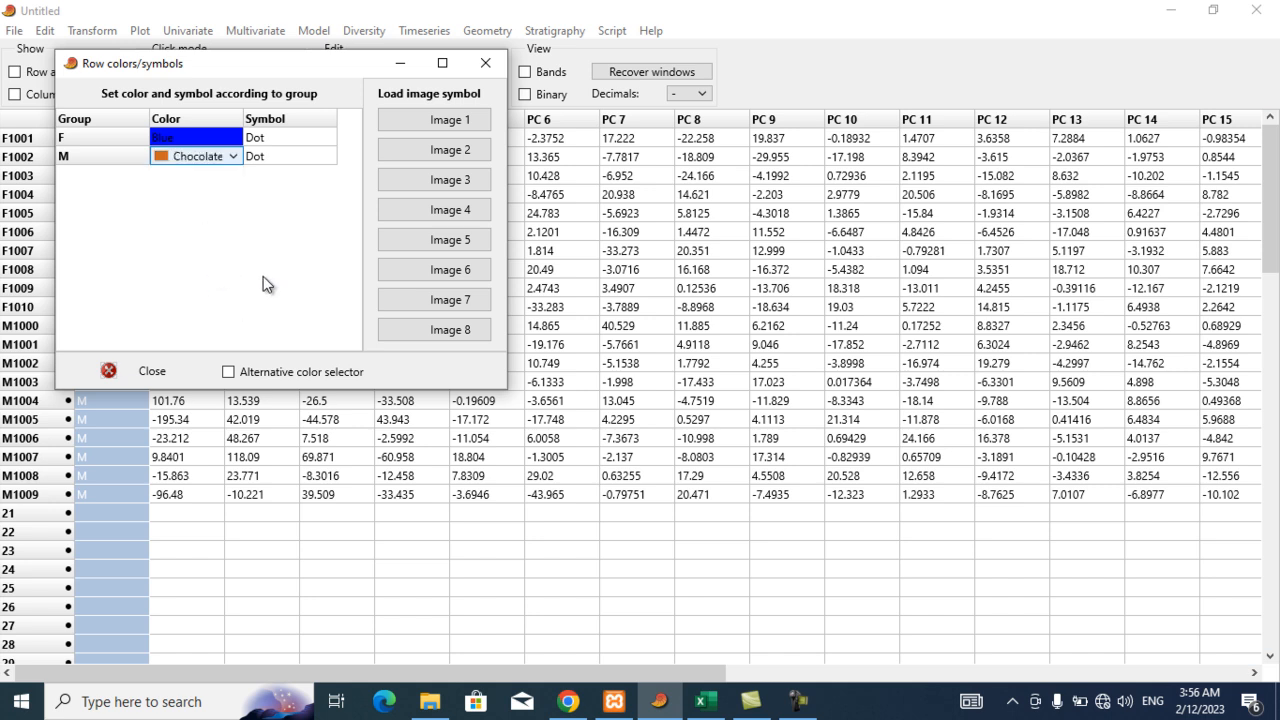
pyautogui.click(160, 374)
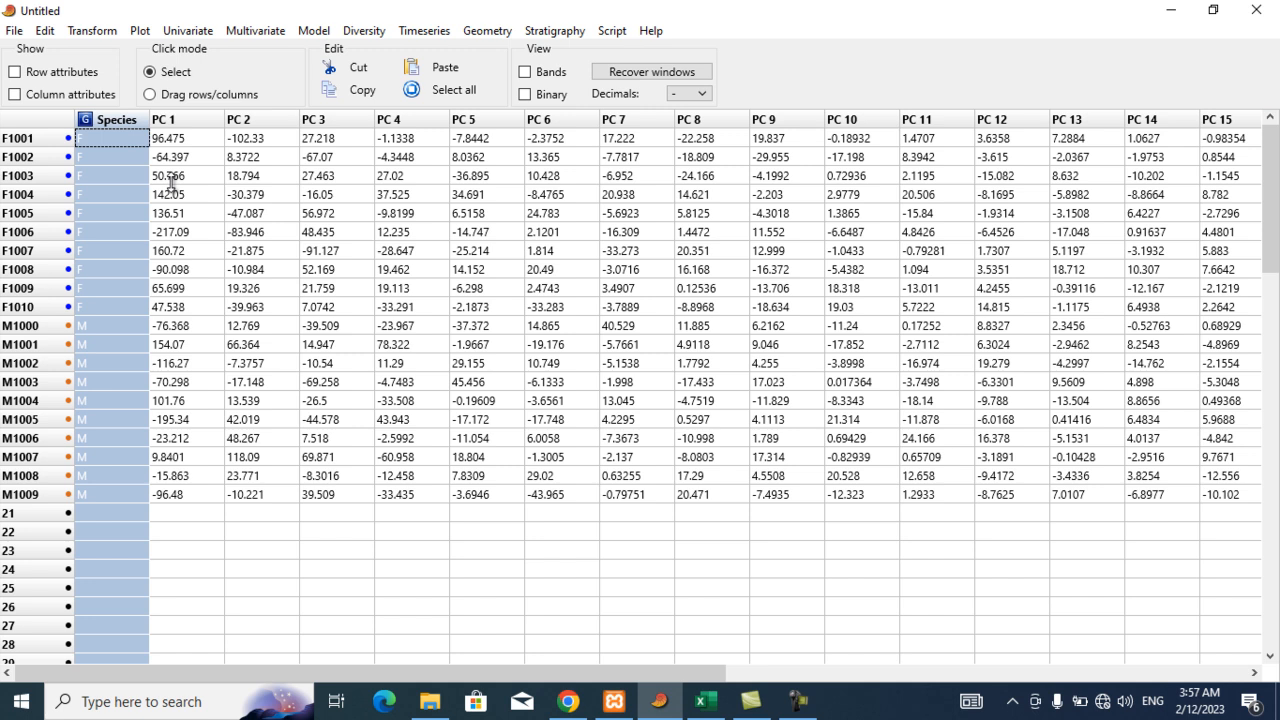
# Select all the data, run classical hierarchical clustering, and enlarge the dendrogram window.
pyautogui.click(449, 92)
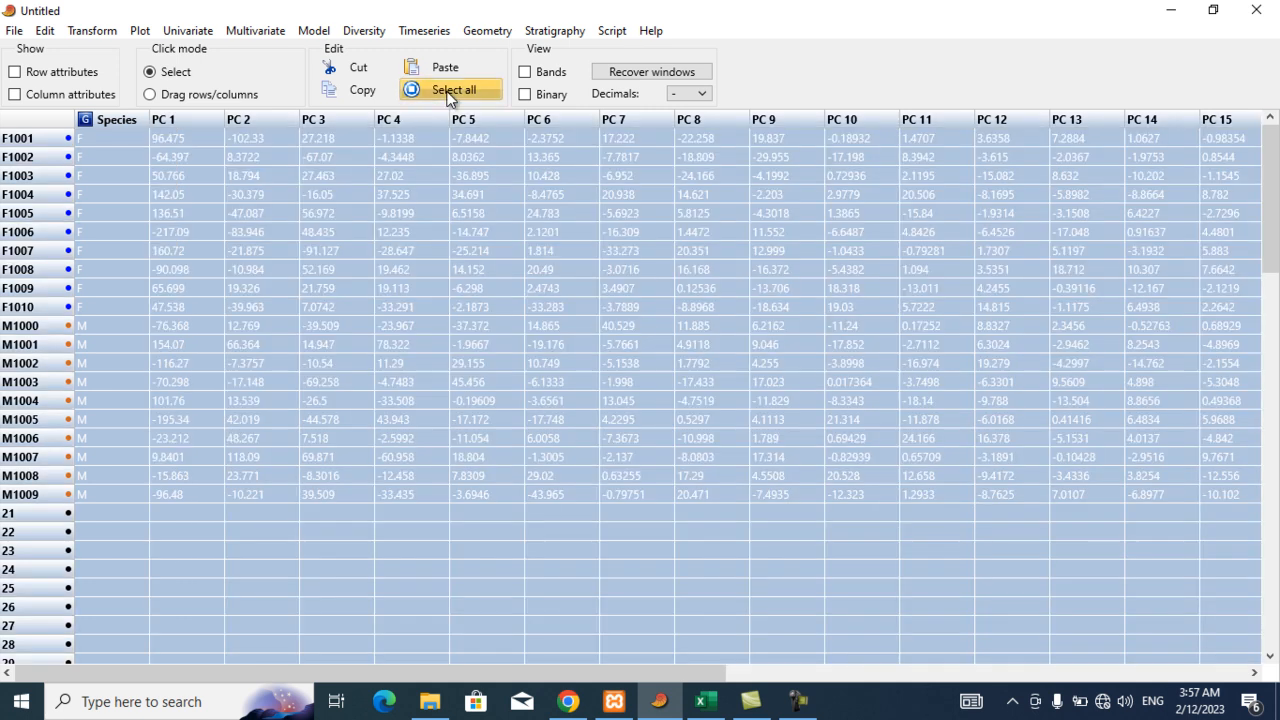
pyautogui.click(262, 33)
pyautogui.moveTo(289, 72)
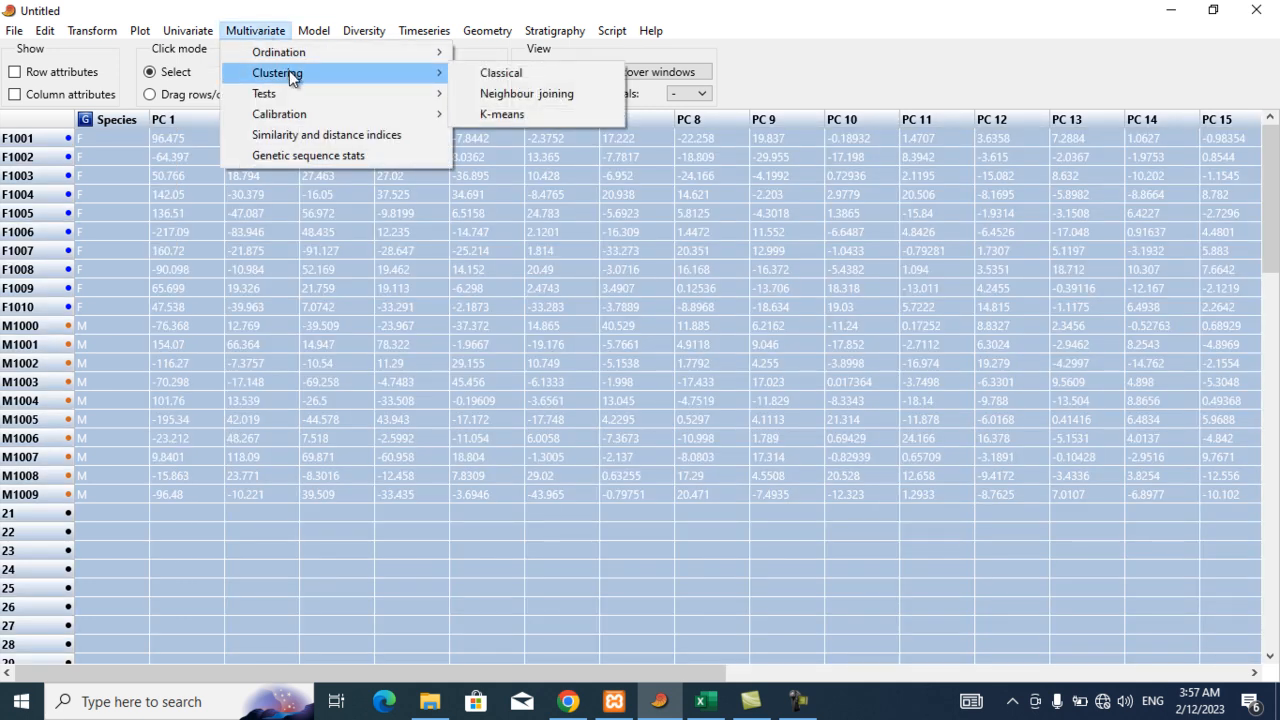
pyautogui.click(493, 73)
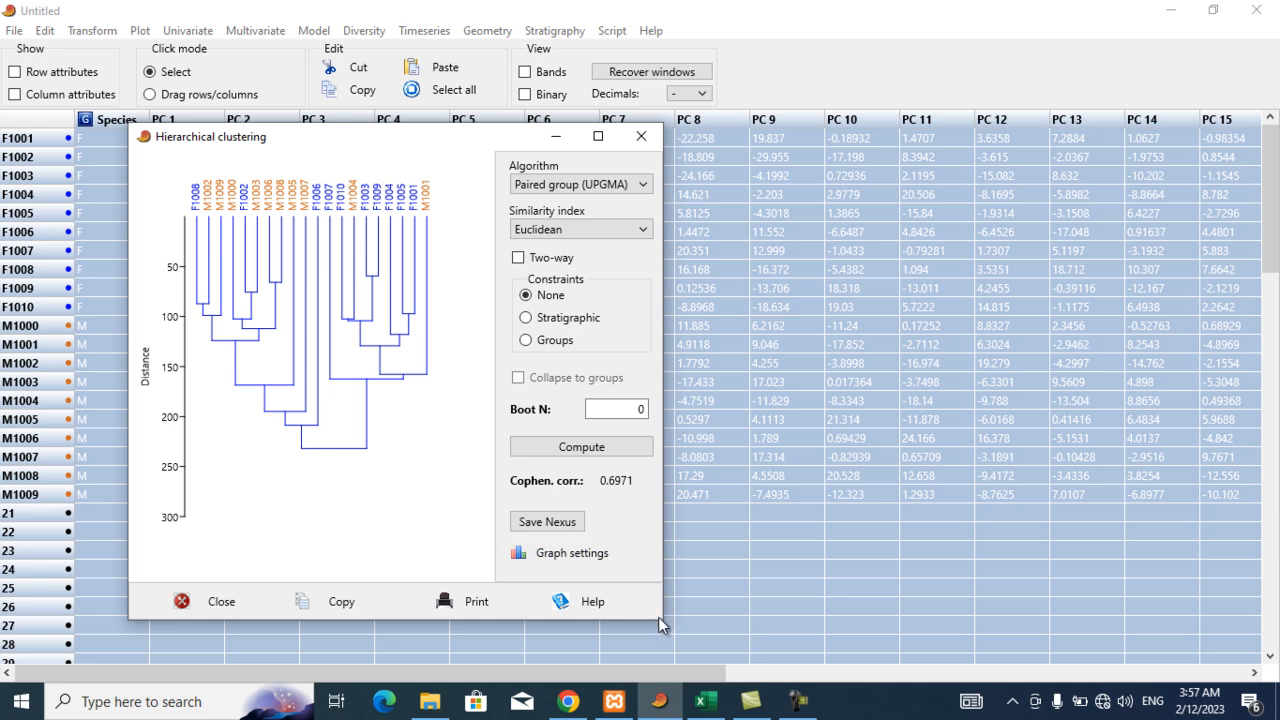
pyautogui.moveTo(661, 616); pyautogui.dragTo(745, 648)
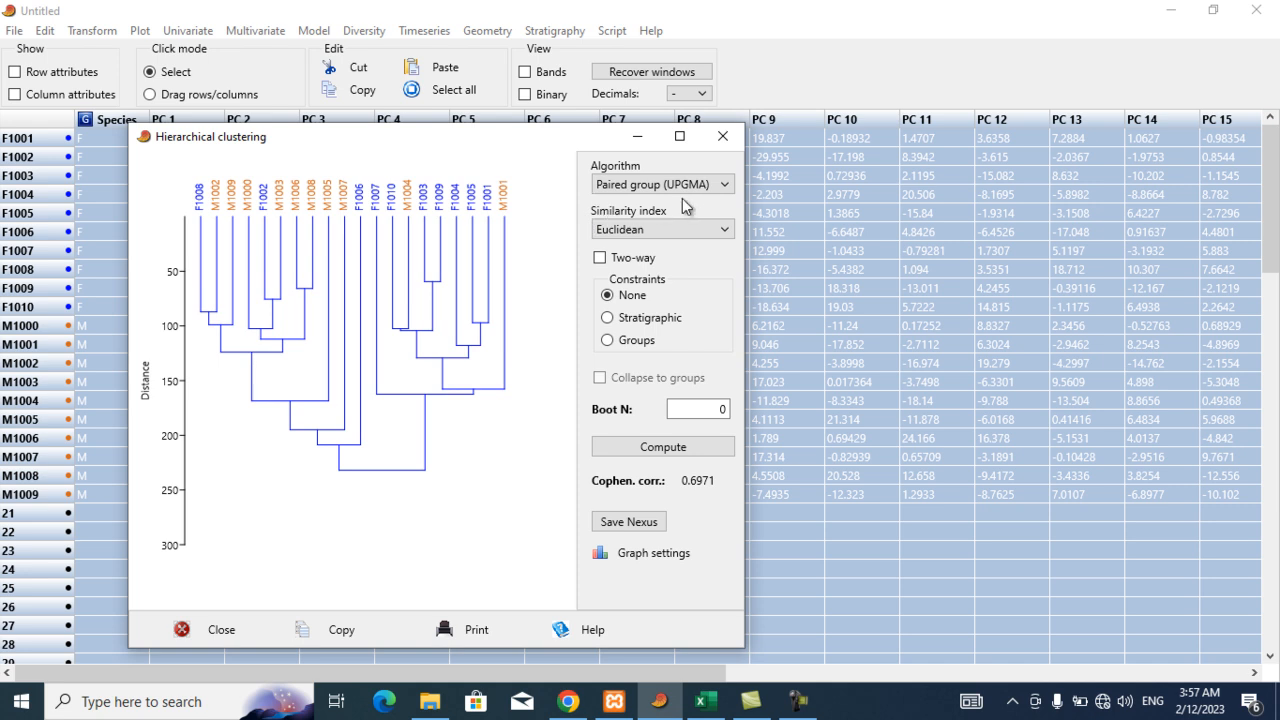
# Recompute the dendrogram with the Single linkage algorithm.
pyautogui.click(722, 186)
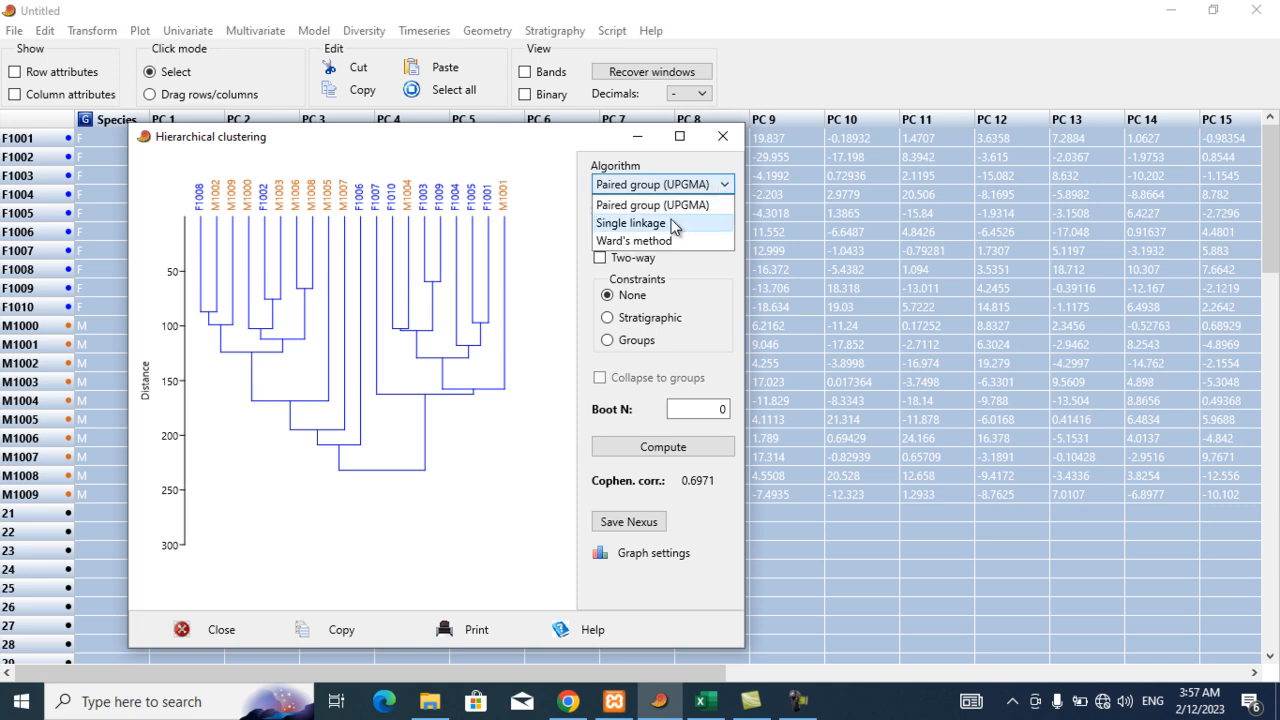
pyautogui.click(672, 224)
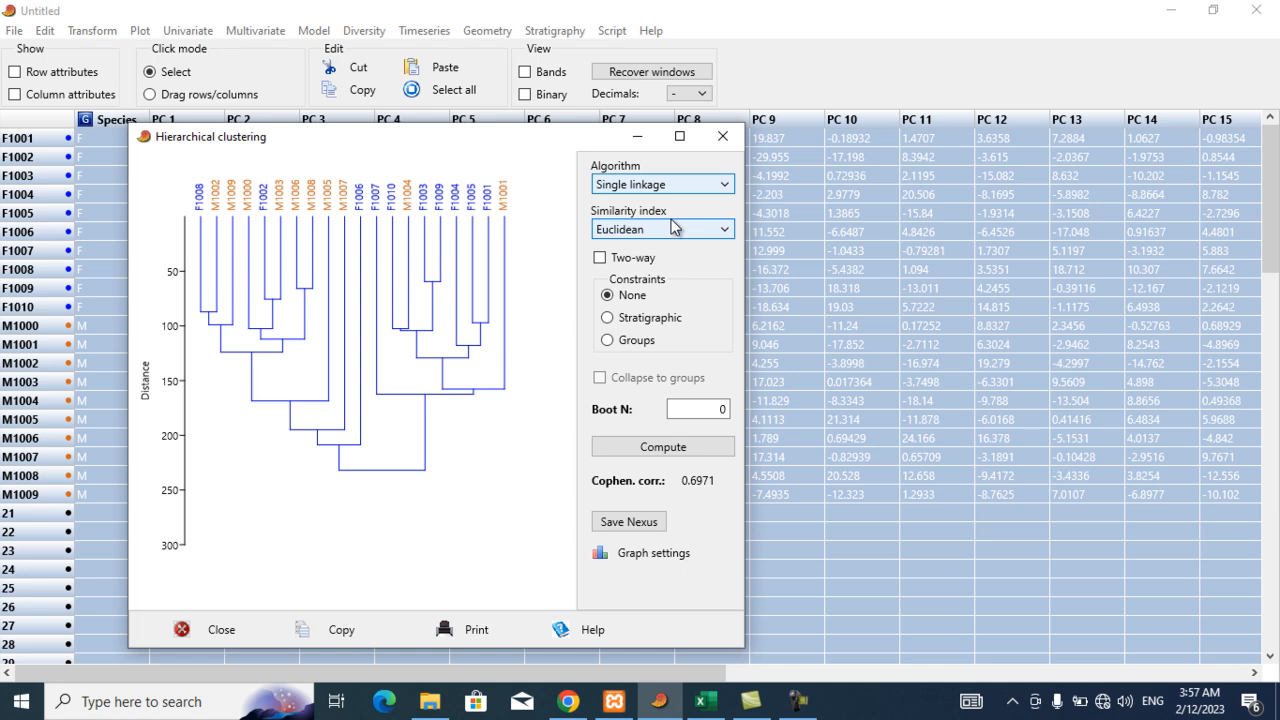
pyautogui.click(660, 447)
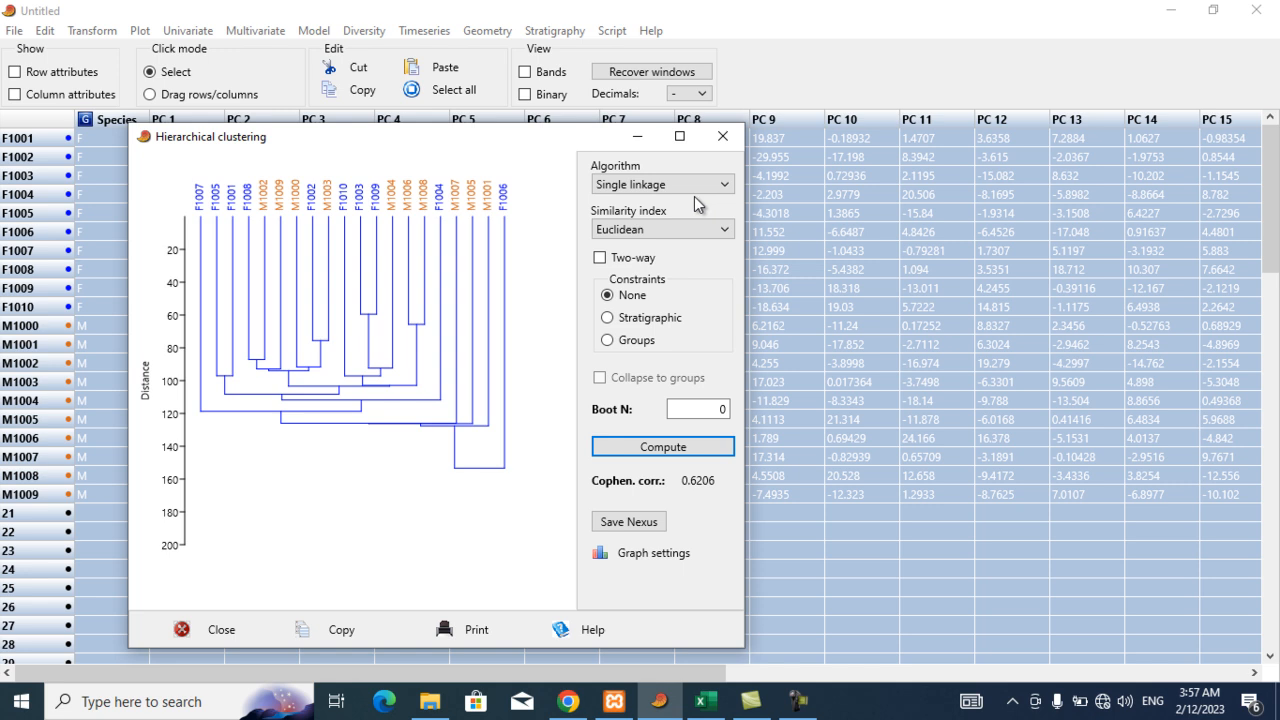
# Recompute the dendrogram with Ward's method.
pyautogui.click(694, 186)
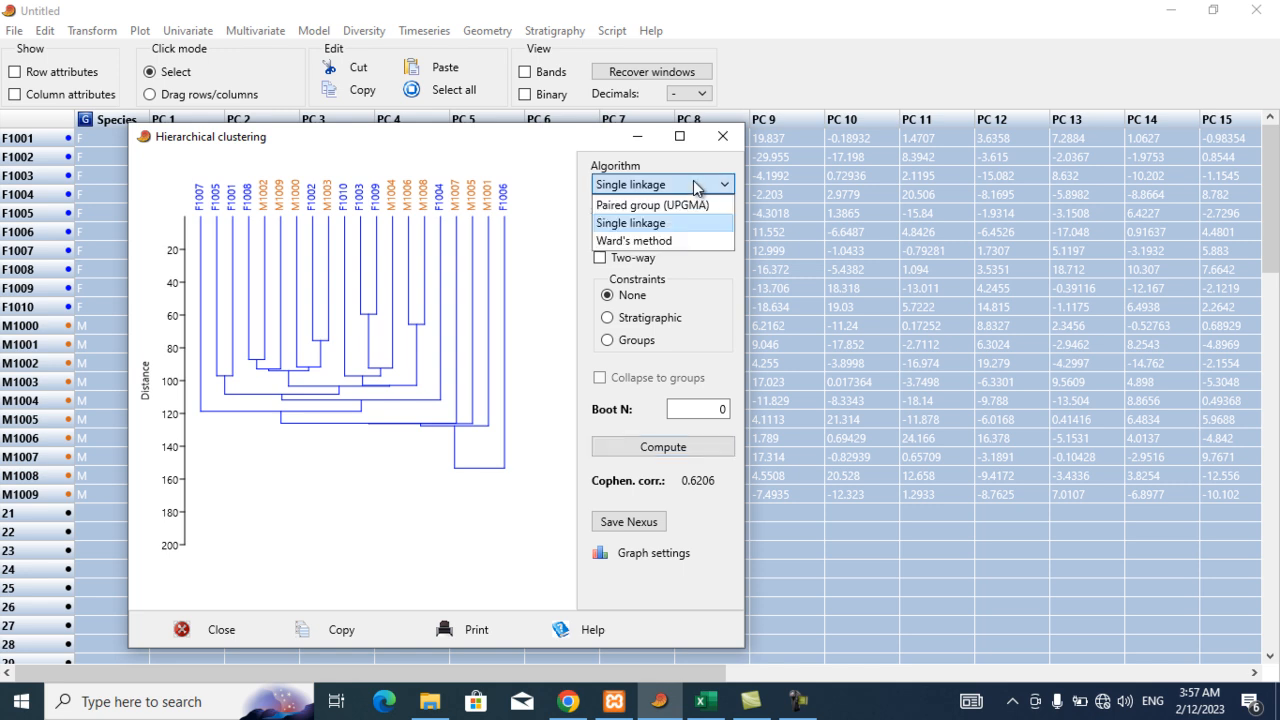
pyautogui.click(678, 243)
pyautogui.click(657, 447)
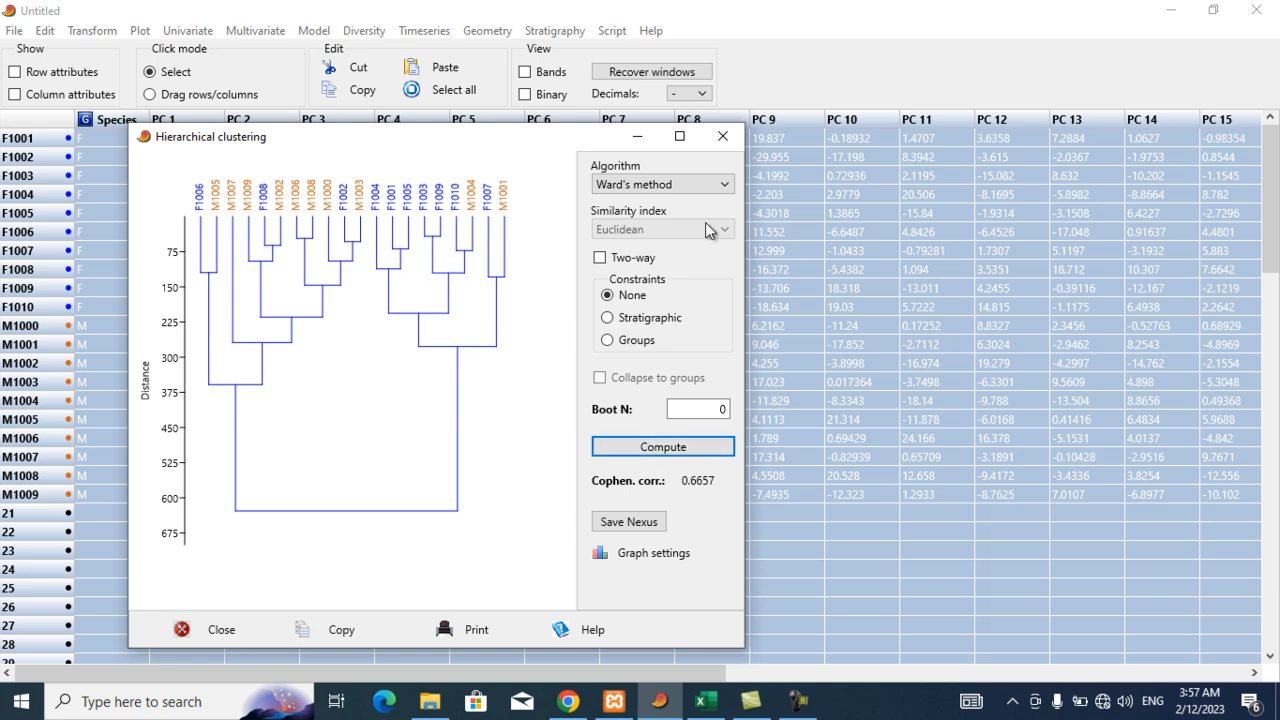
# Set the clustering algorithm to Paired group (UPGMA) and recompute the dendrogram.
pyautogui.click(704, 187)
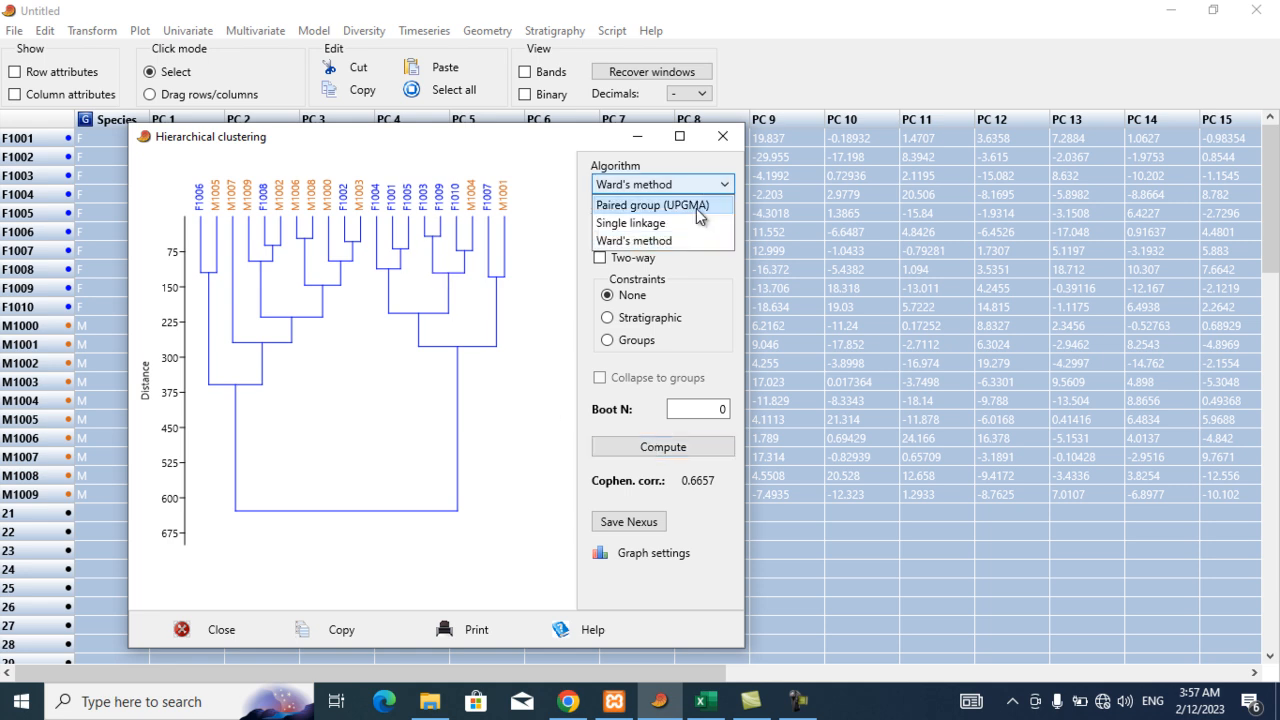
pyautogui.click(698, 206)
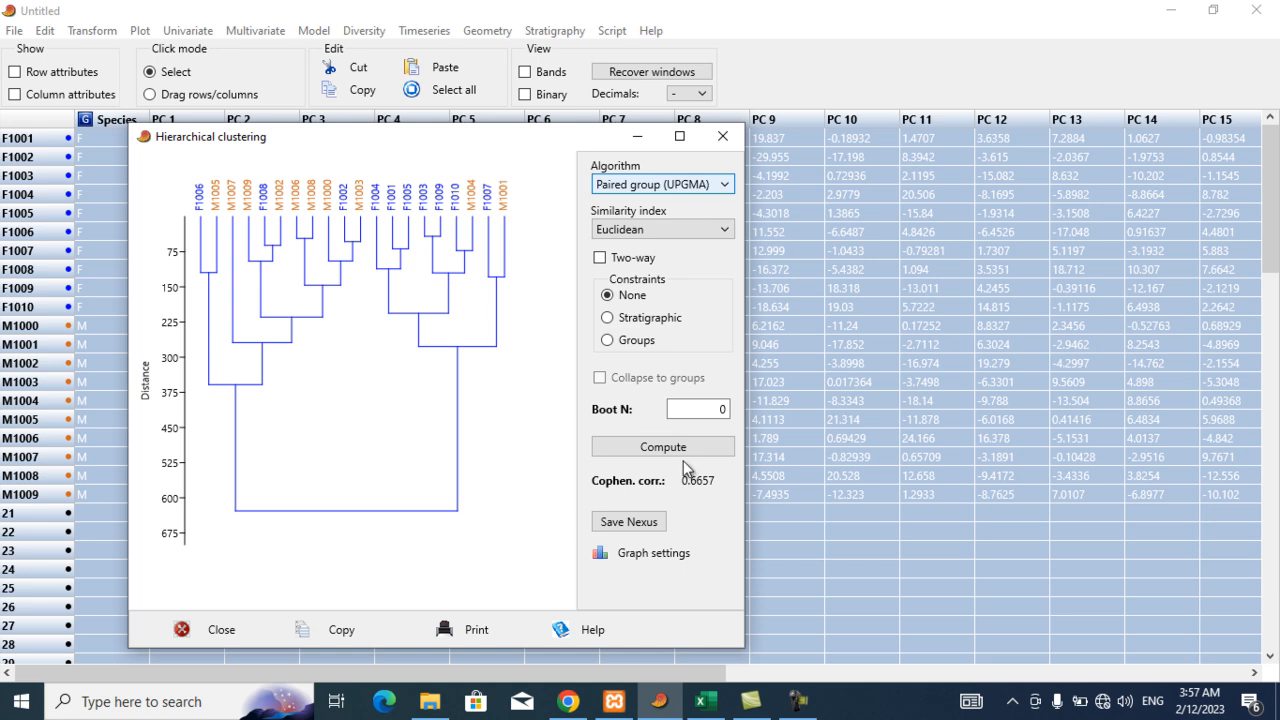
pyautogui.click(665, 452)
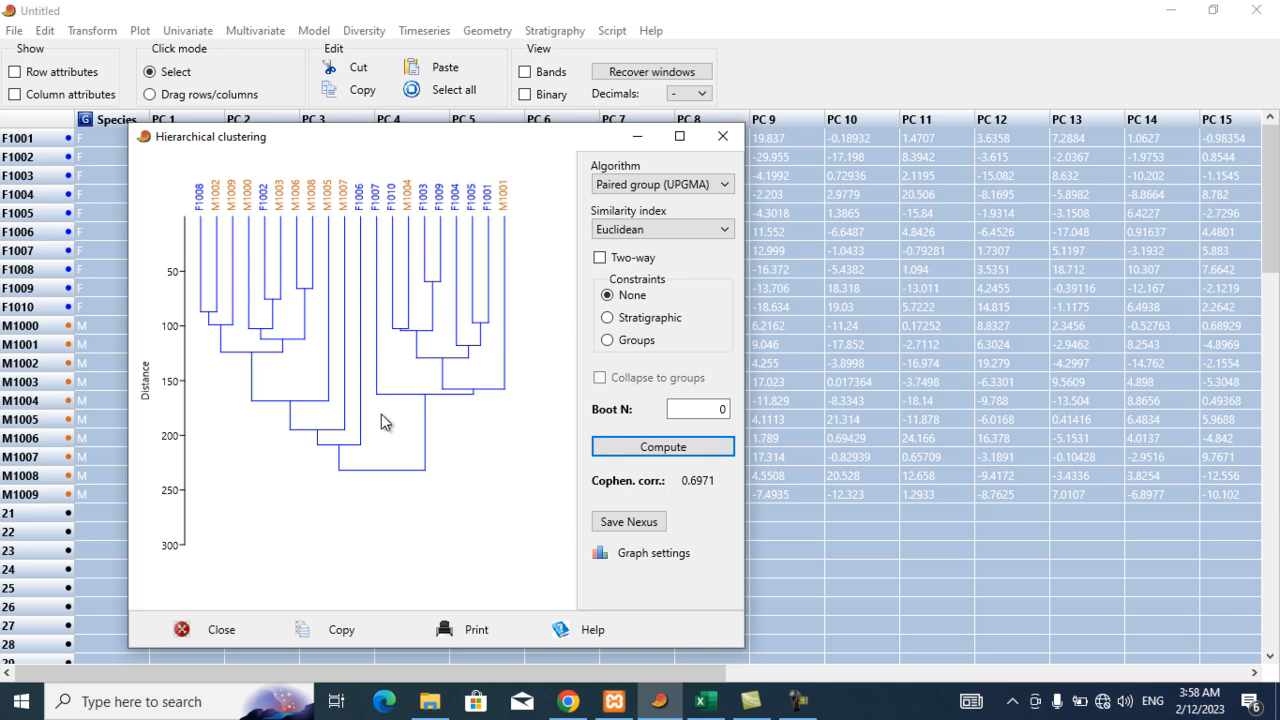
# Review the dendrogram's graph preferences and available export formats, and close them with SVG still chosen.
pyautogui.click(654, 557)
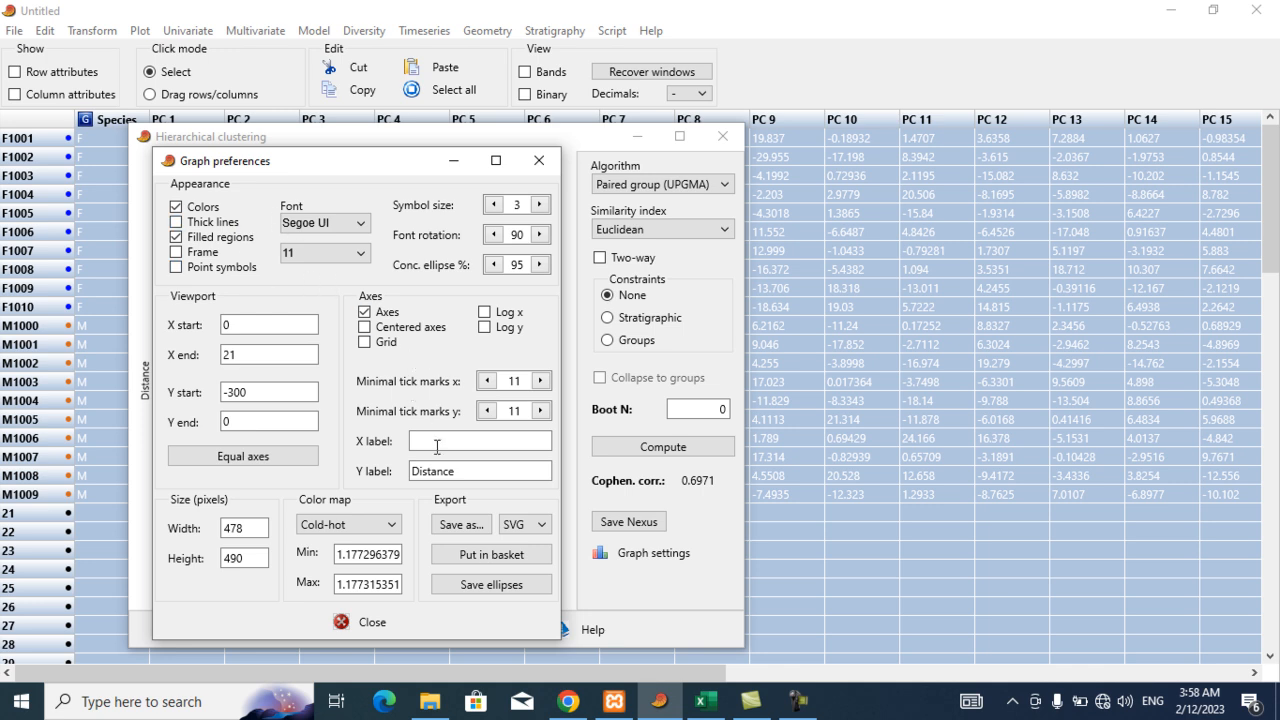
pyautogui.click(542, 529)
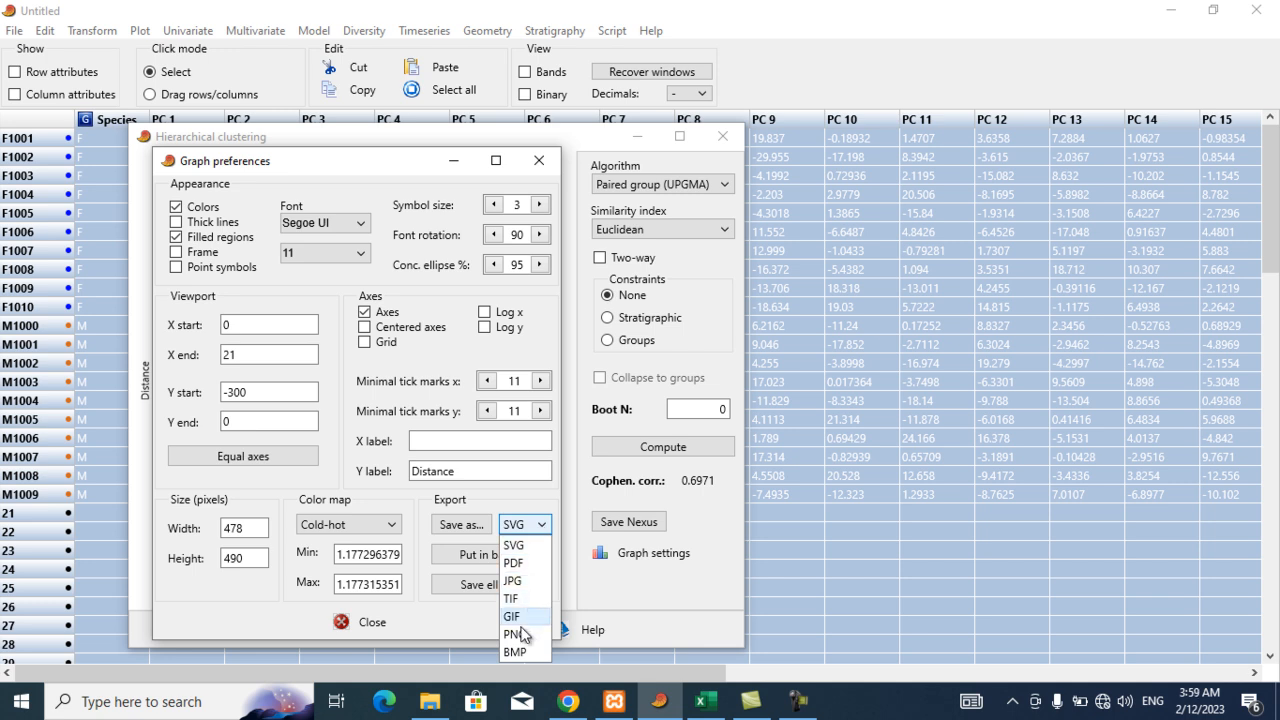
pyautogui.click(516, 520)
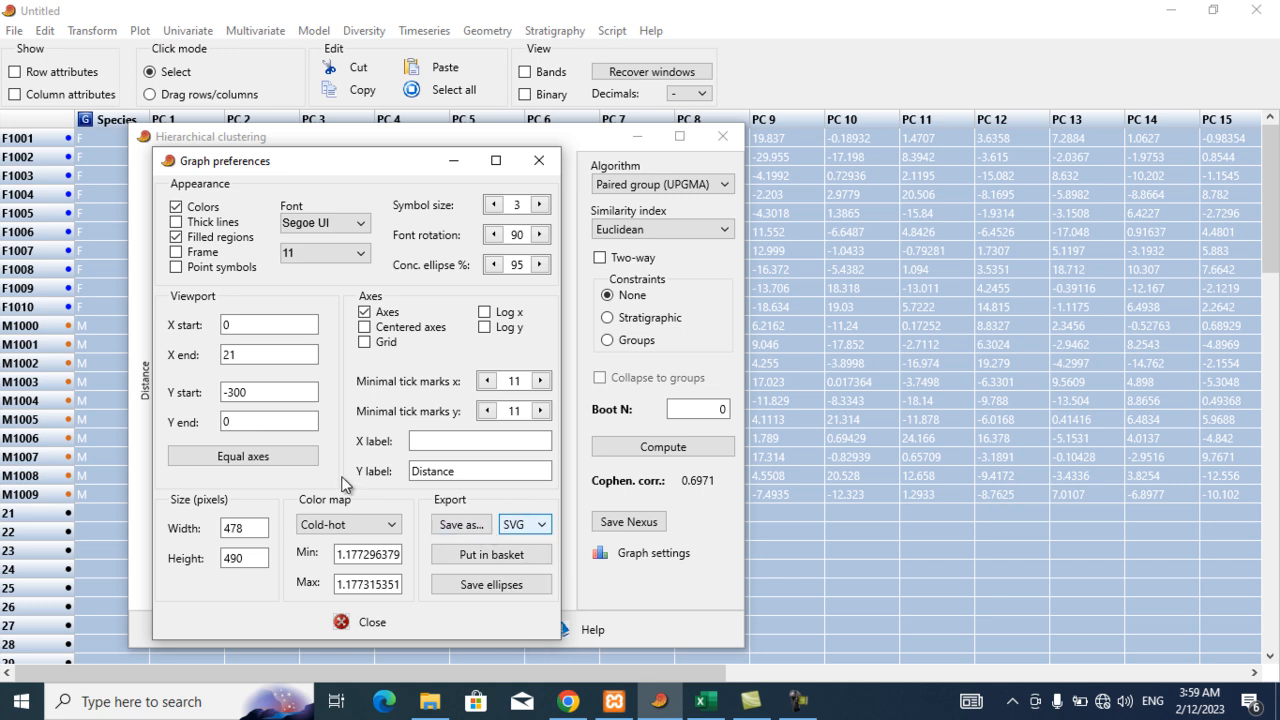
pyautogui.click(541, 164)
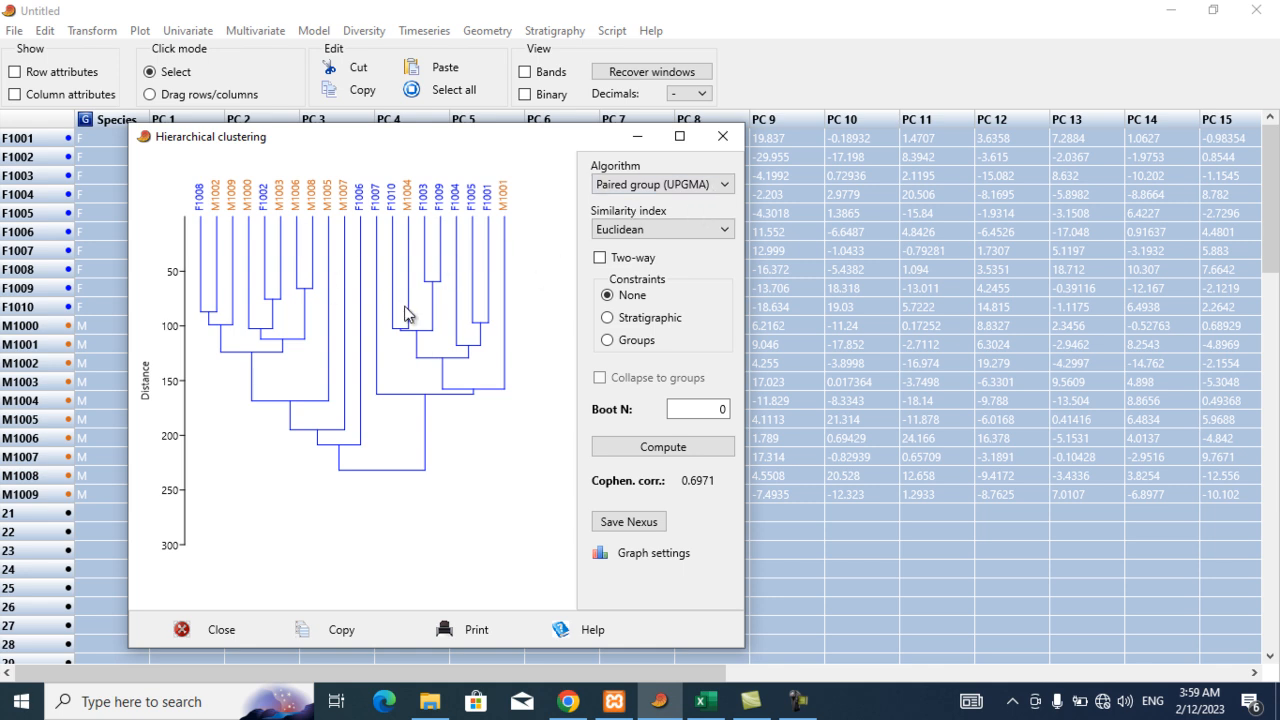
# Review the available similarity indices for the clustering, leaving Euclidean selected.
pyautogui.click(708, 238)
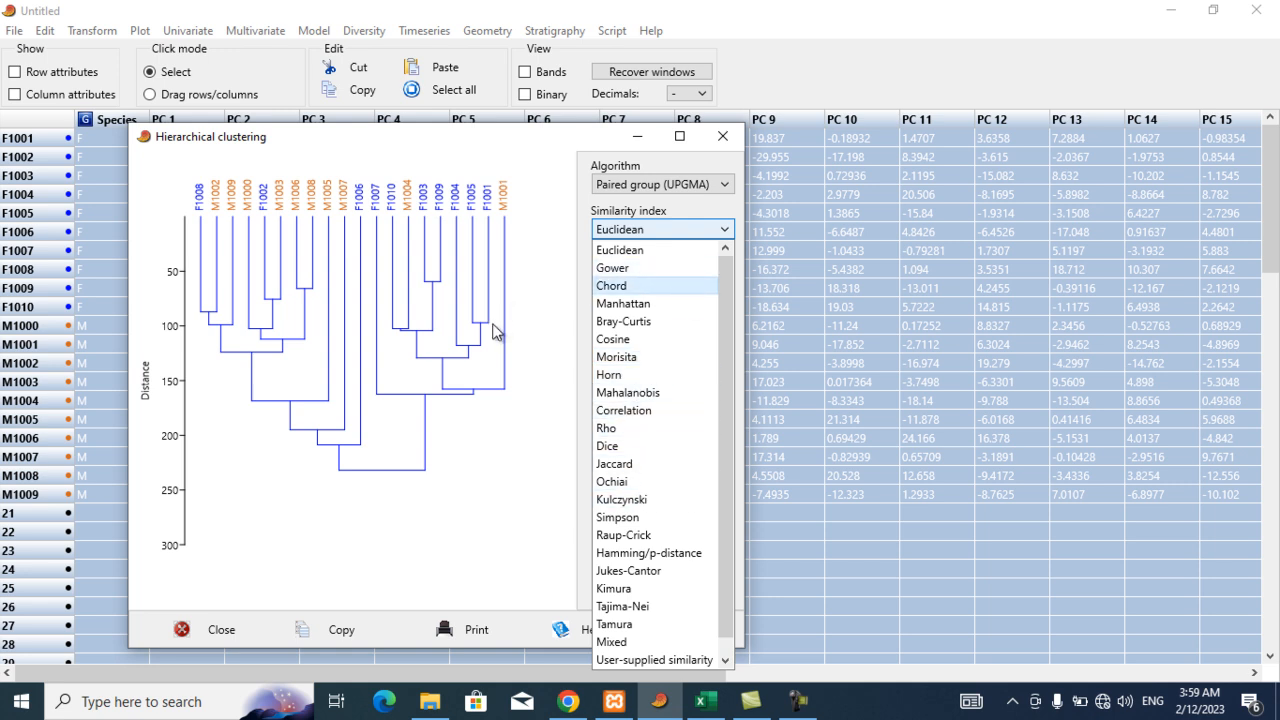
pyautogui.click(537, 388)
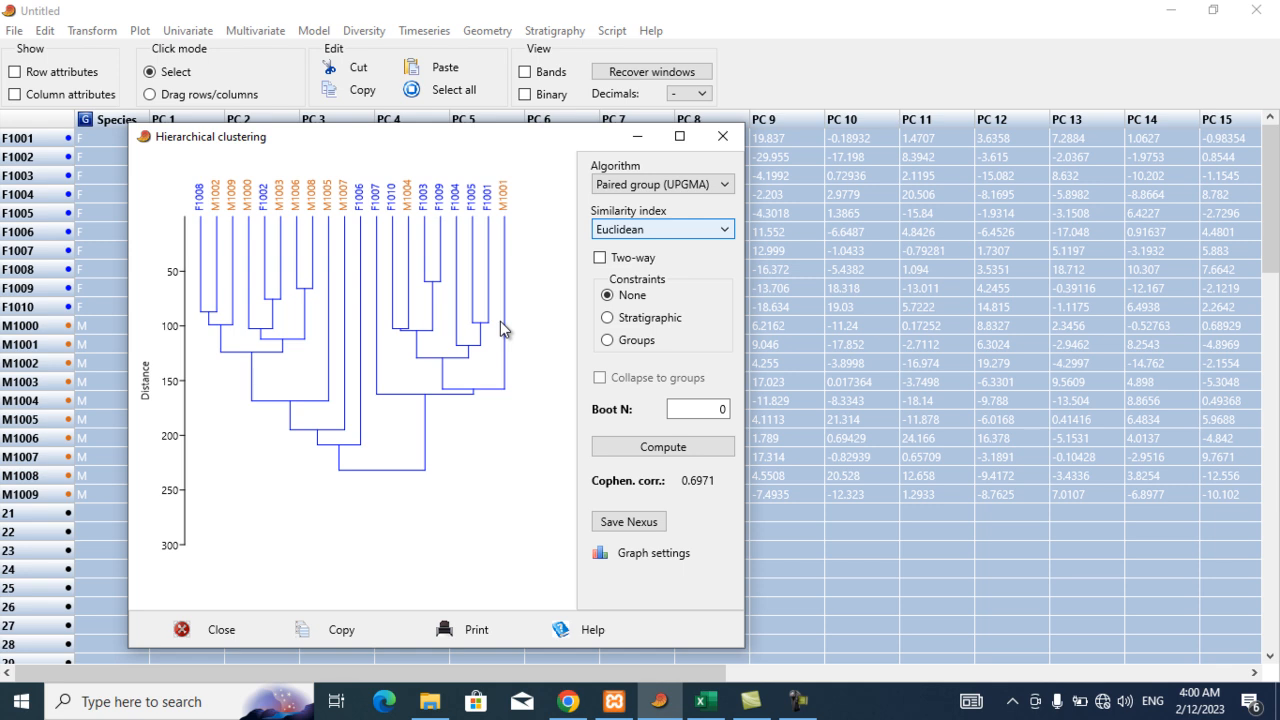
pyautogui.click(802, 712)
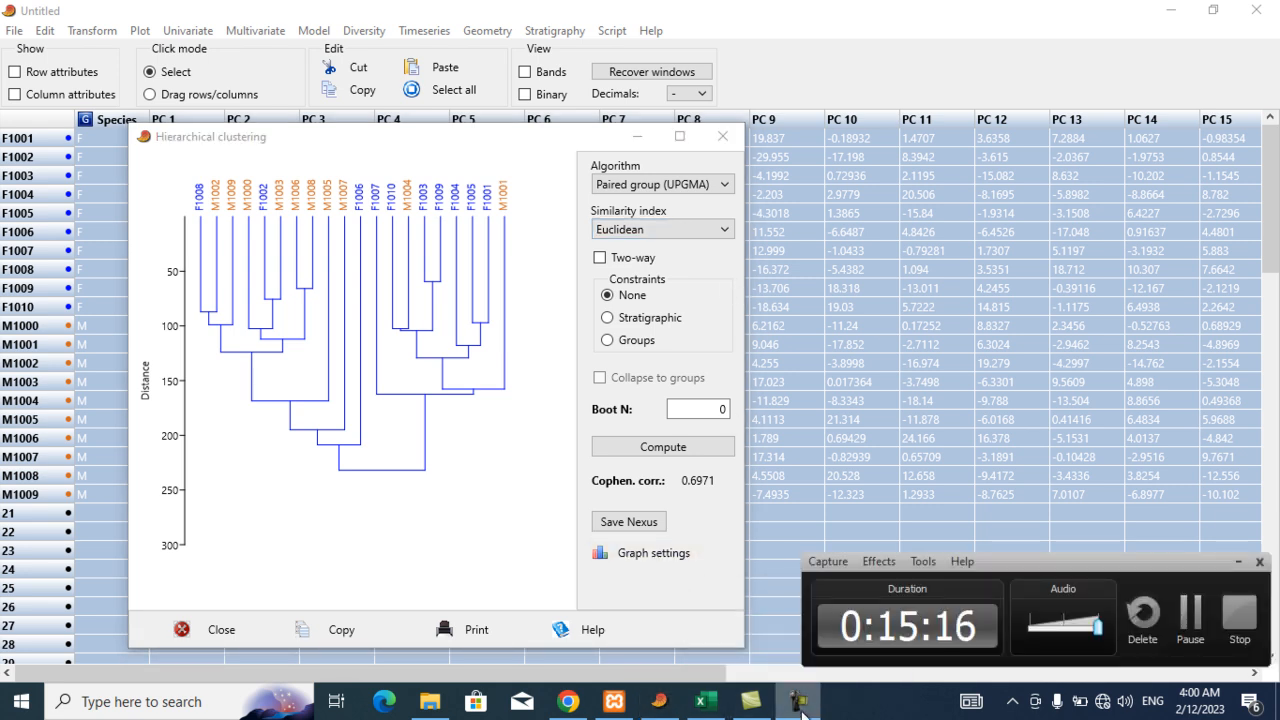